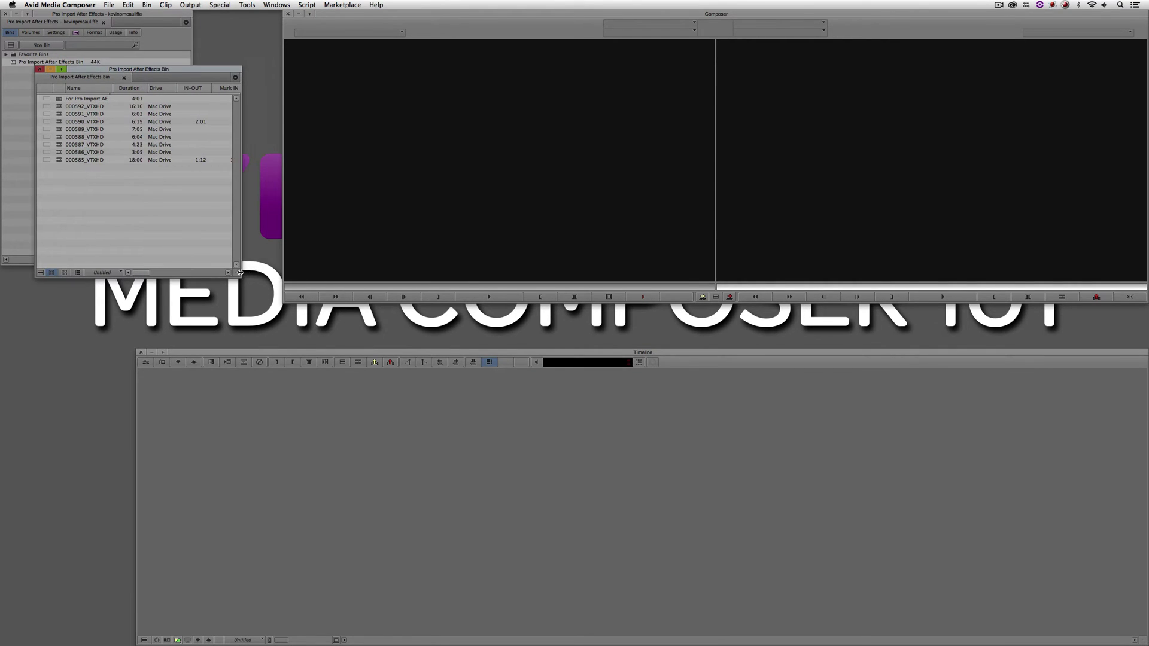
Enlarge the bin to show all columns and load 000592_VTXHD into the Source monitor
{"action": "left_click_drag", "start_coordinate": [242, 278], "coordinate": [830, 323]}
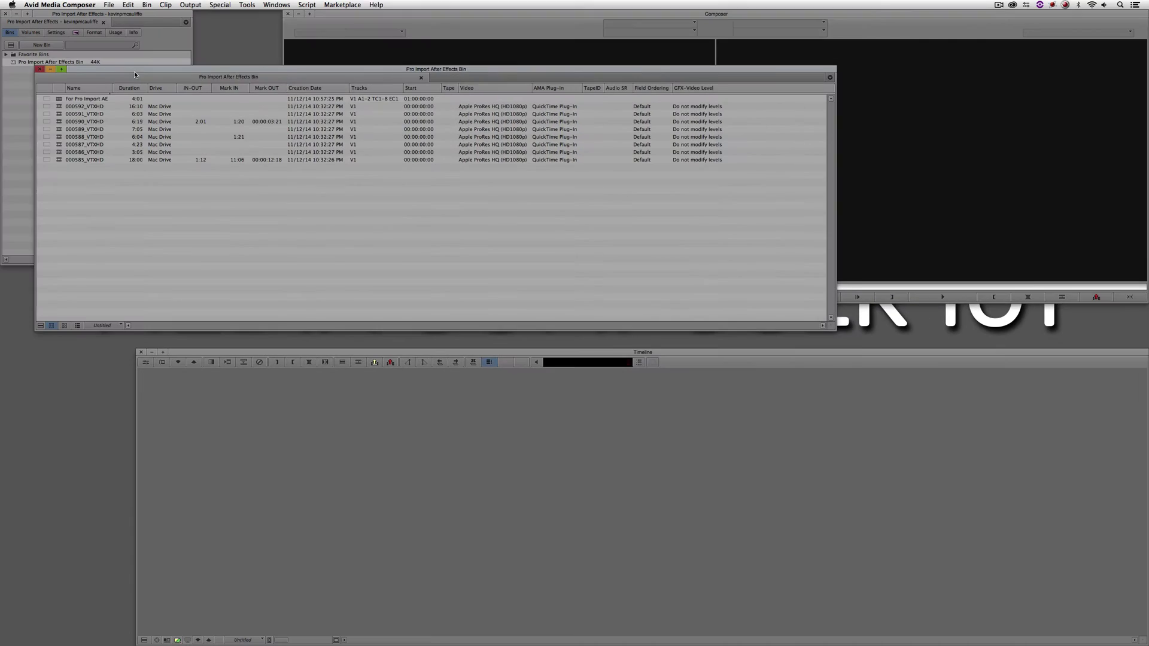
{"action": "left_click_drag", "start_coordinate": [134, 70], "coordinate": [201, 343]}
{"action": "double_click", "coordinate": [123, 381]}
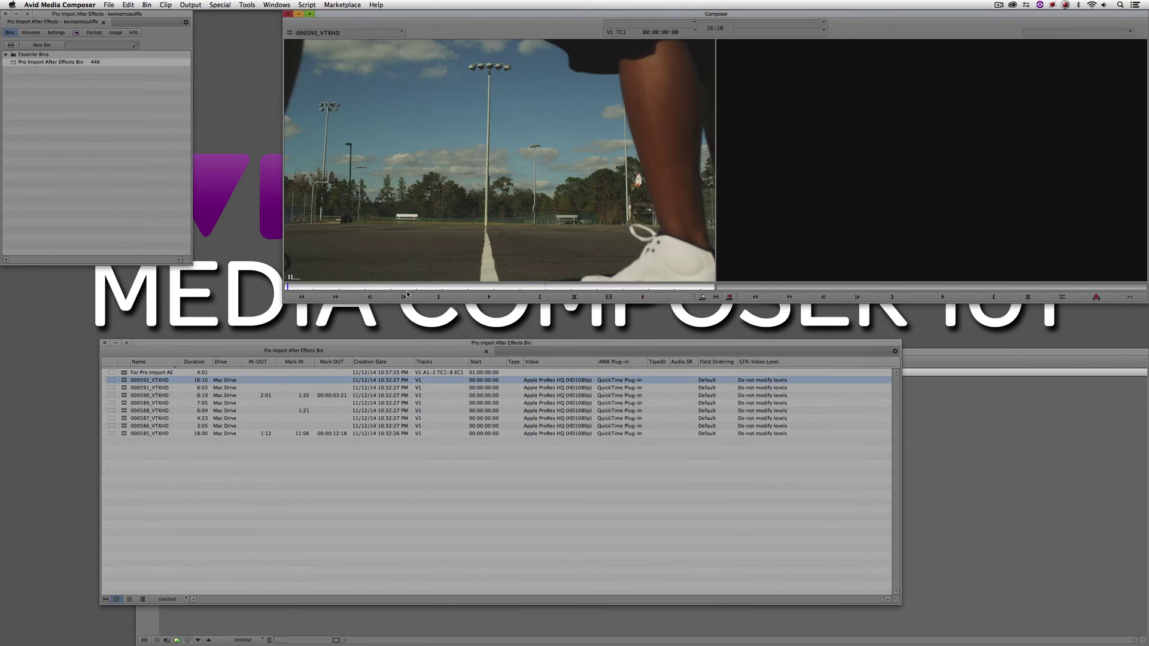
{"action": "left_click", "coordinate": [578, 286]}
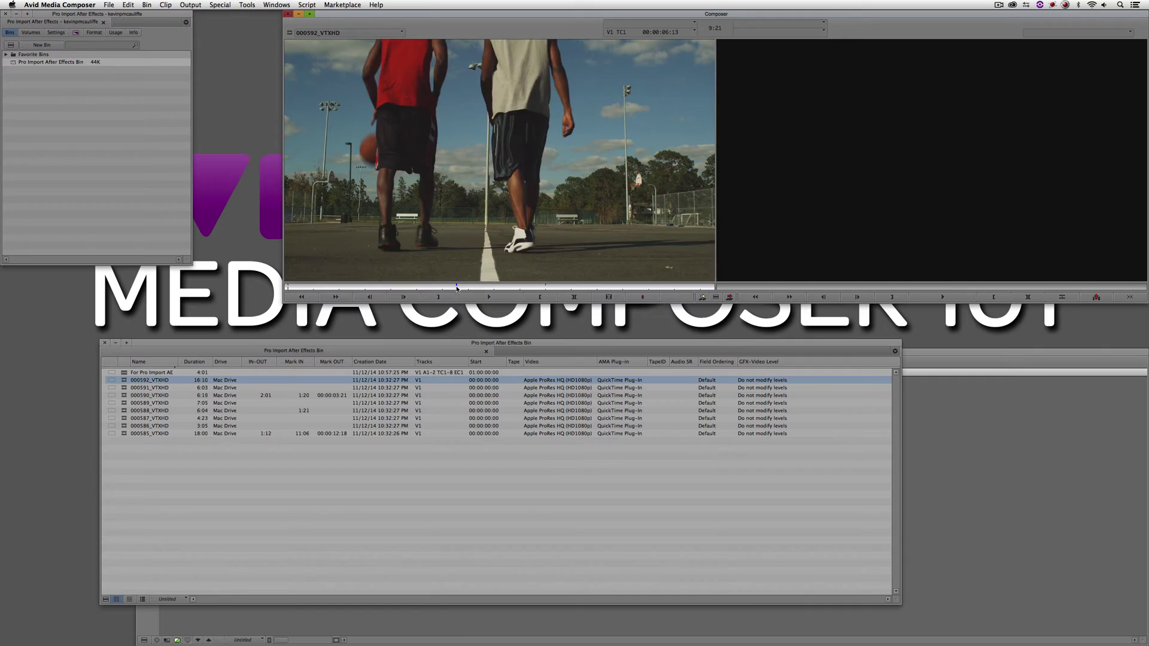
Scrub through 000592_VTXHD, ending at about five seconds
{"action": "left_click", "coordinate": [464, 285]}
{"action": "left_click", "coordinate": [366, 282]}
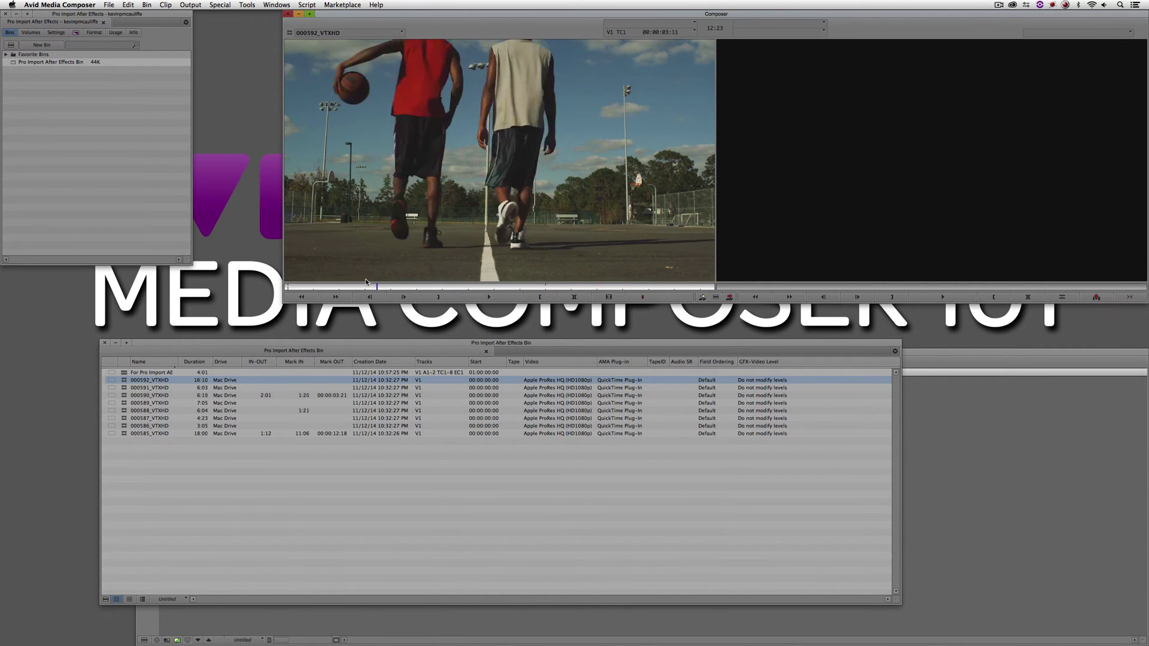
{"action": "left_click", "coordinate": [499, 285]}
{"action": "left_click_drag", "start_coordinate": [522, 281], "coordinate": [453, 289]}
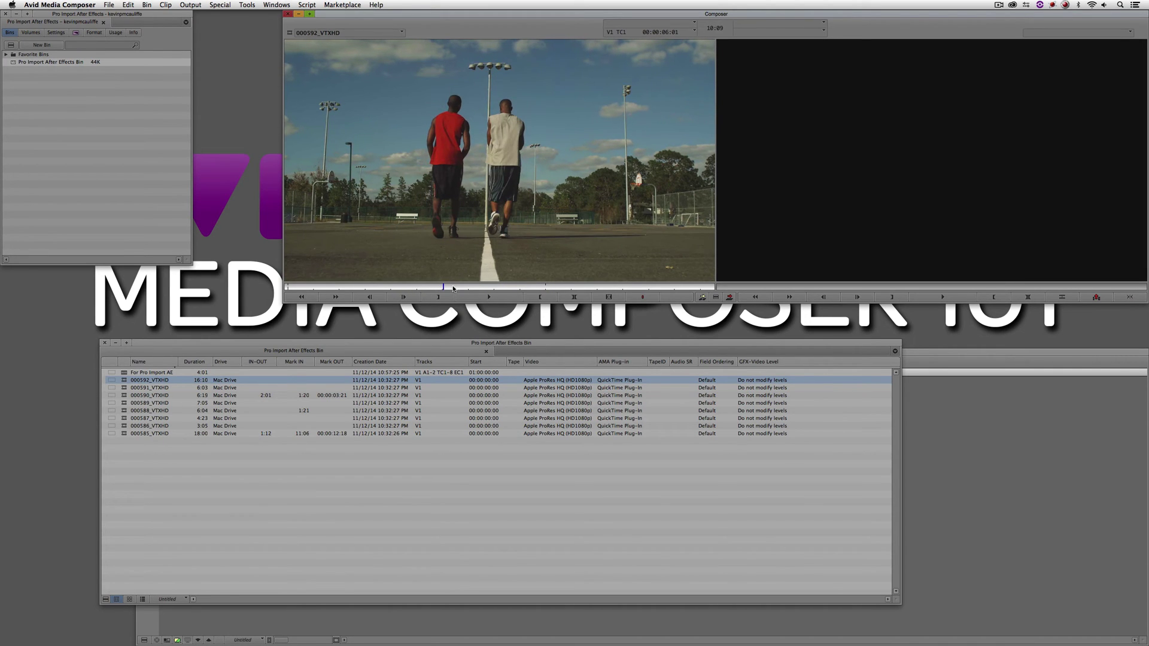
Reposition the bin and shrink it to reveal the monitors and timeline
{"action": "left_click_drag", "start_coordinate": [458, 343], "coordinate": [447, 319]}
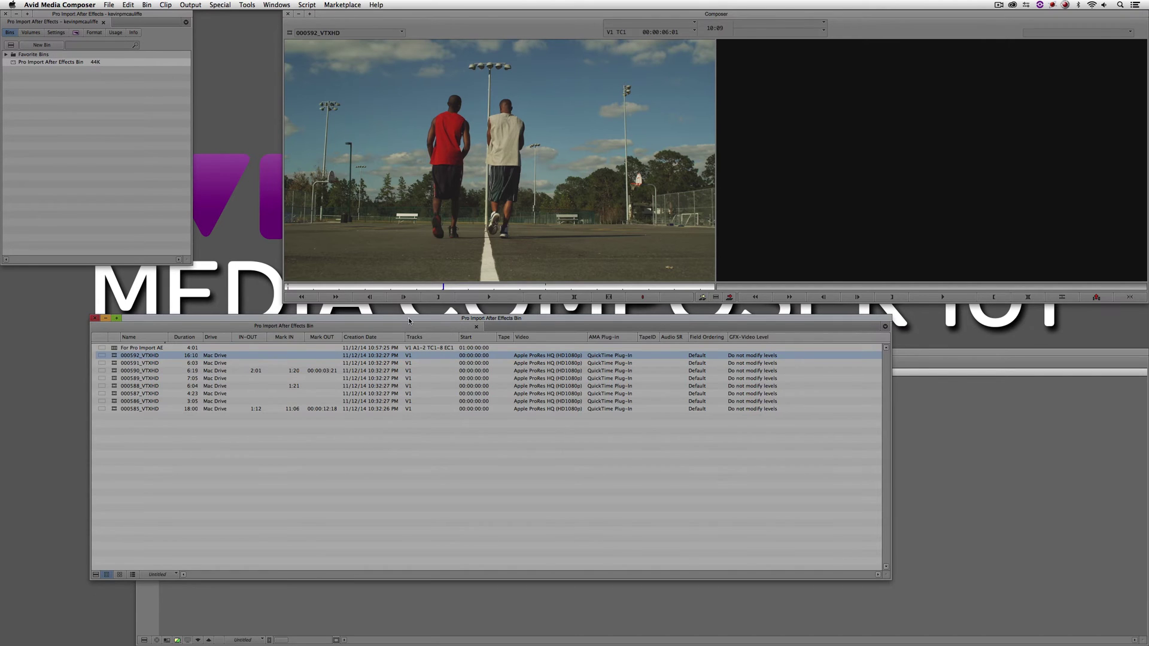
{"action": "left_click_drag", "start_coordinate": [409, 321], "coordinate": [390, 317]}
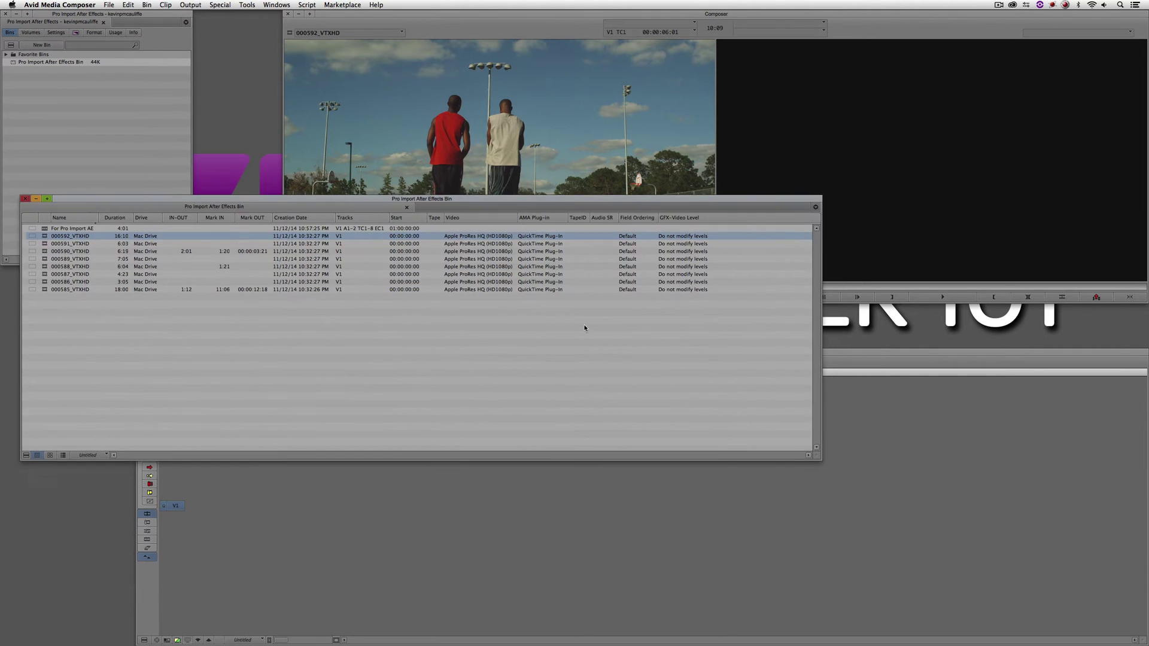
{"action": "left_click_drag", "start_coordinate": [809, 451], "coordinate": [200, 328]}
Load For Pro Import AE into the timeline, play it through, and scrub back to the start
{"action": "double_click", "coordinate": [48, 229]}
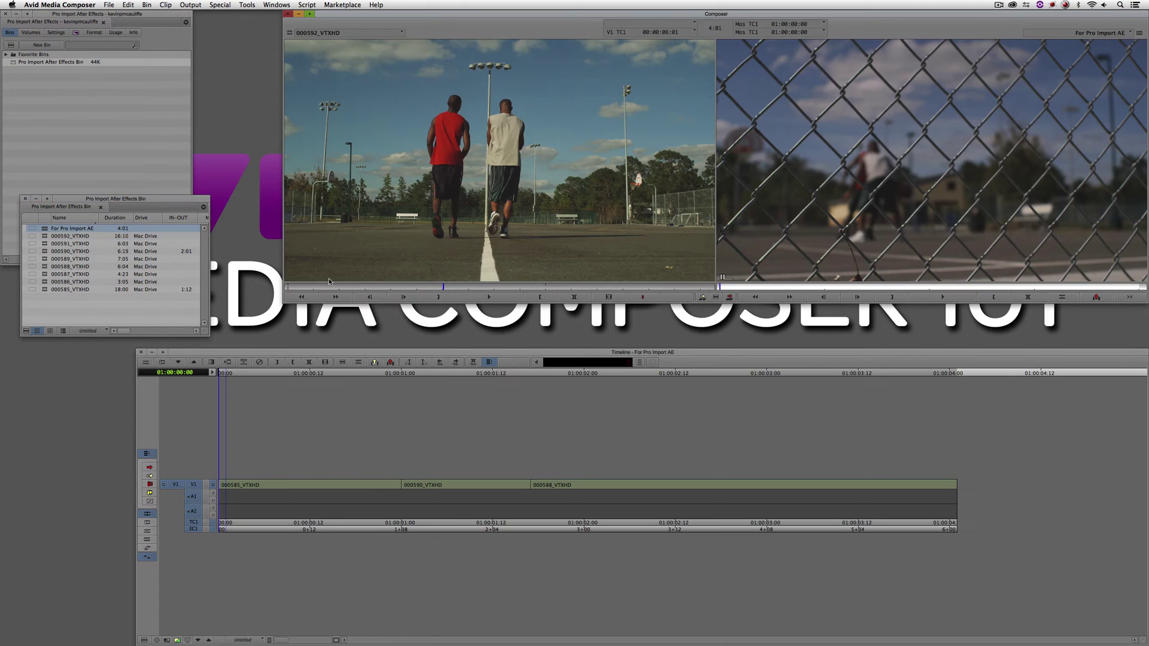
{"action": "left_click", "coordinate": [381, 493]}
{"action": "key", "text": "space"}
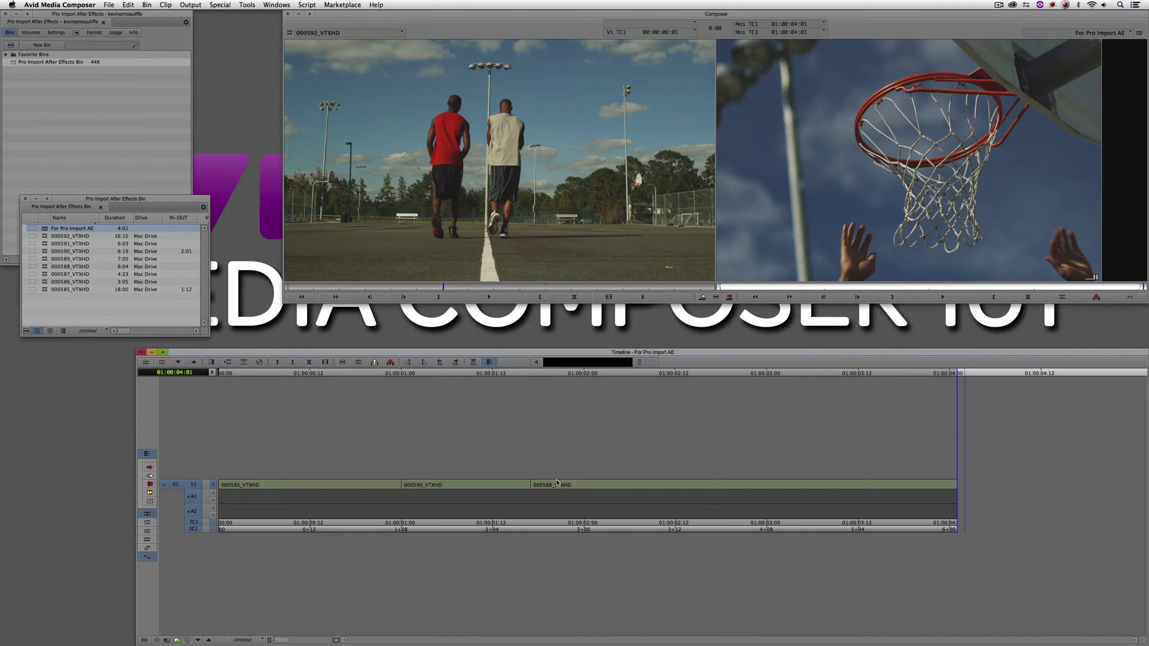
{"action": "left_click_drag", "start_coordinate": [557, 482], "coordinate": [193, 483]}
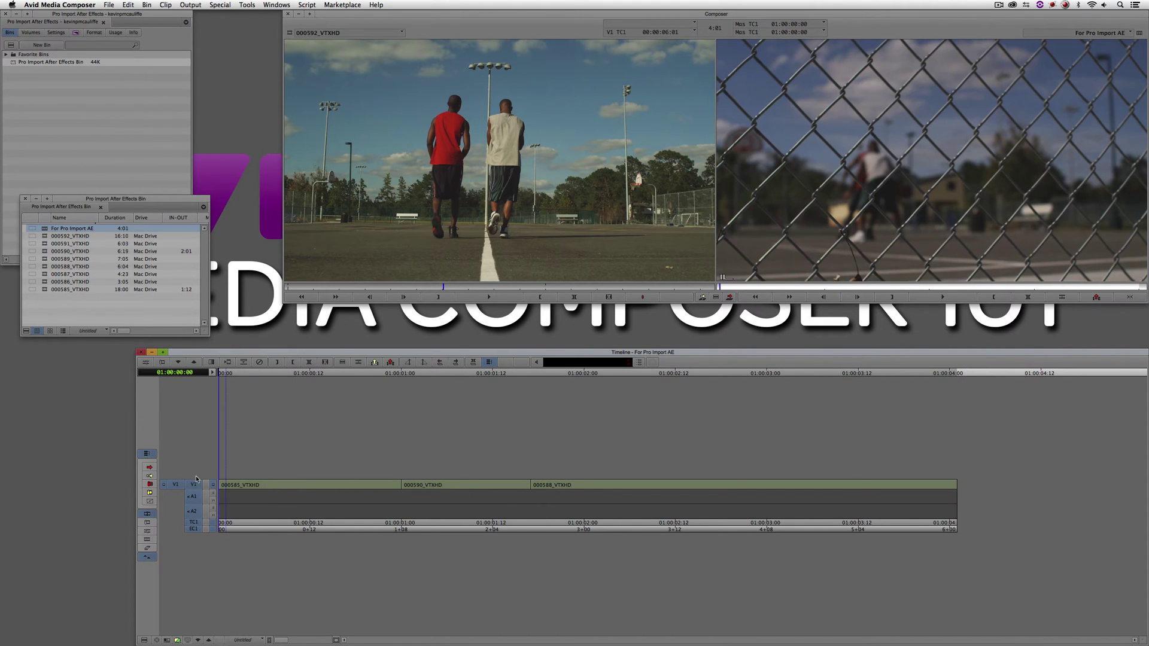
{"action": "left_click_drag", "start_coordinate": [124, 199], "coordinate": [176, 159]}
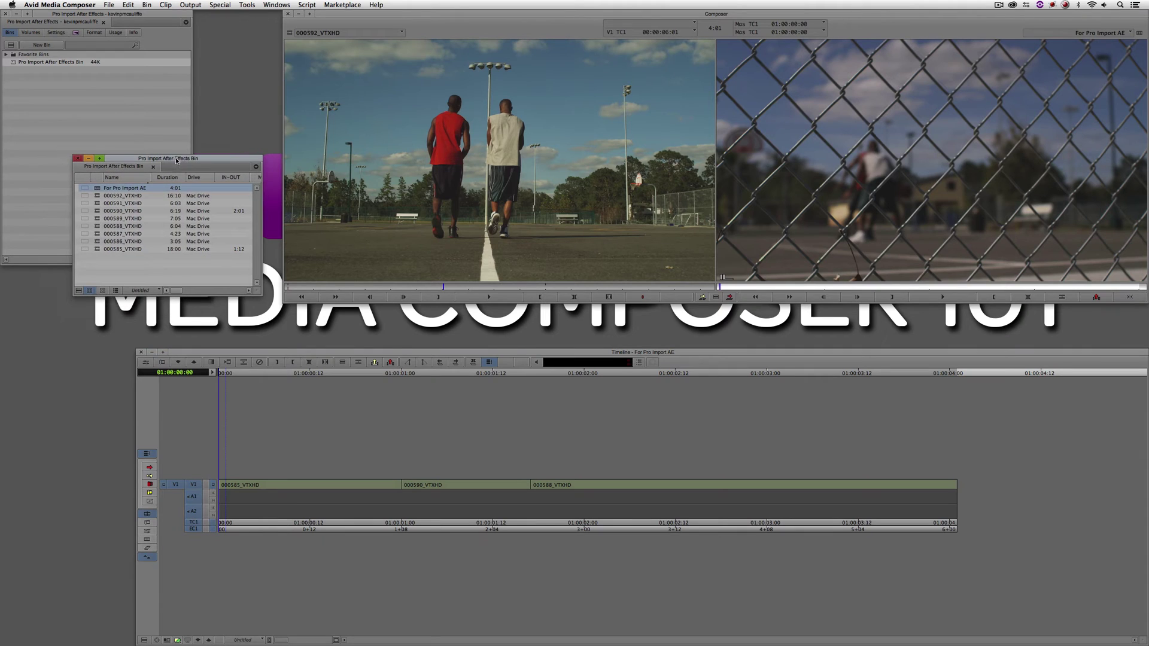
Start exporting For Pro Import AE and set Export As to AAF in Export Settings
{"action": "right_click", "coordinate": [98, 190]}
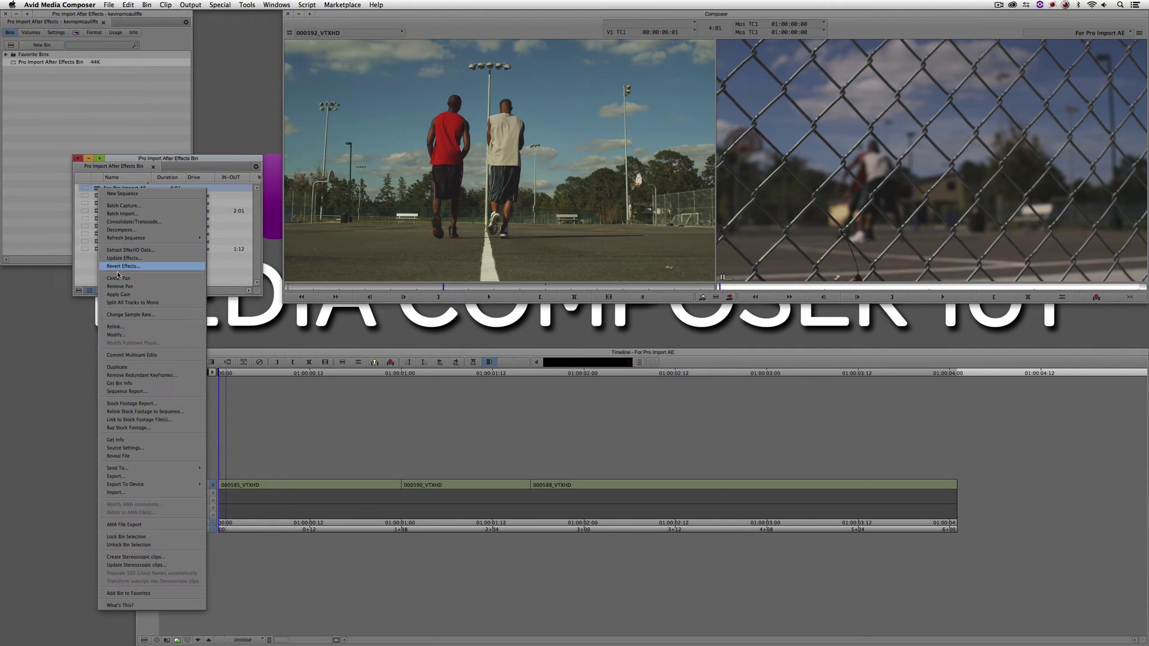
{"action": "left_click", "coordinate": [129, 477]}
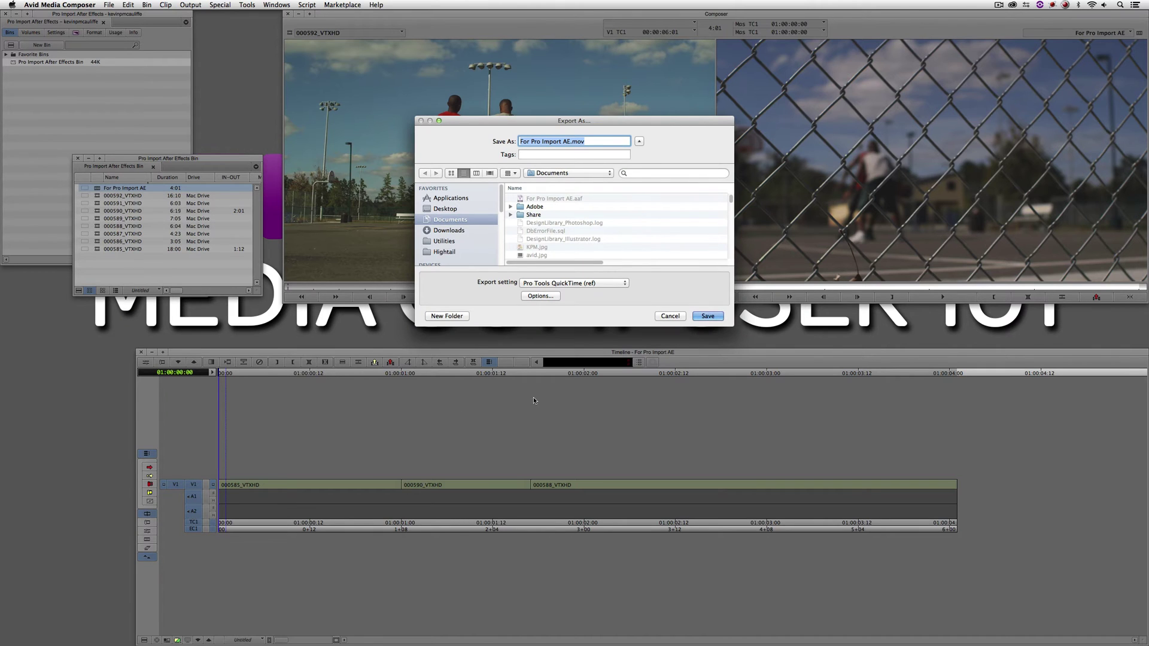
{"action": "left_click", "coordinate": [574, 283]}
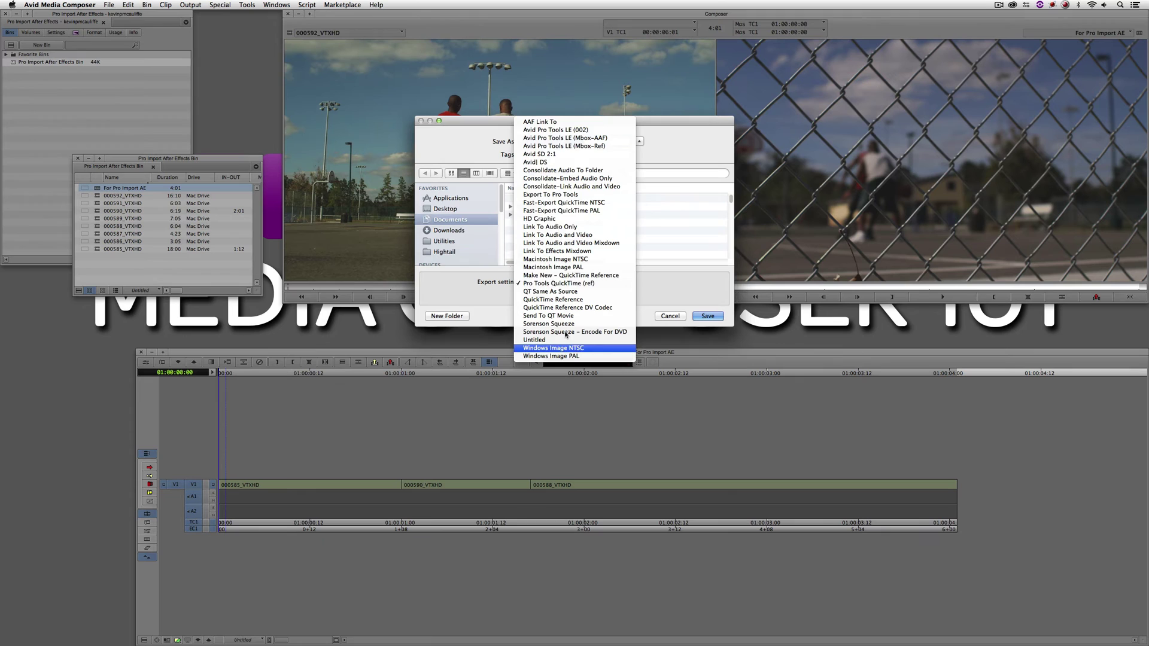
{"action": "left_click", "coordinate": [660, 290]}
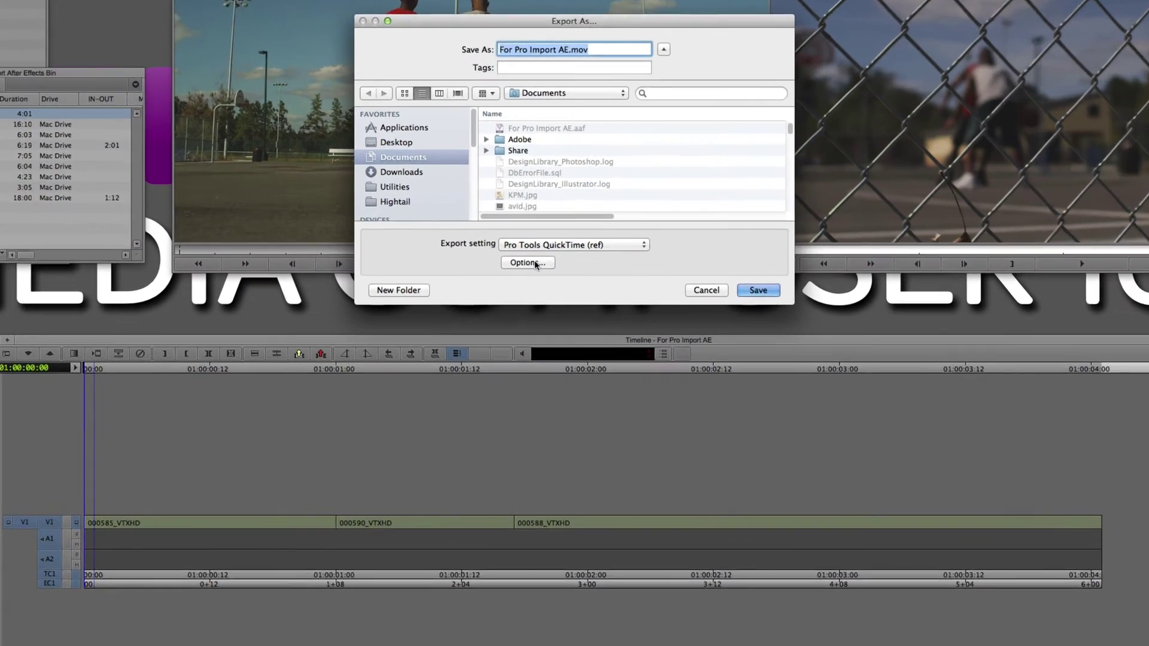
{"action": "left_click", "coordinate": [550, 297]}
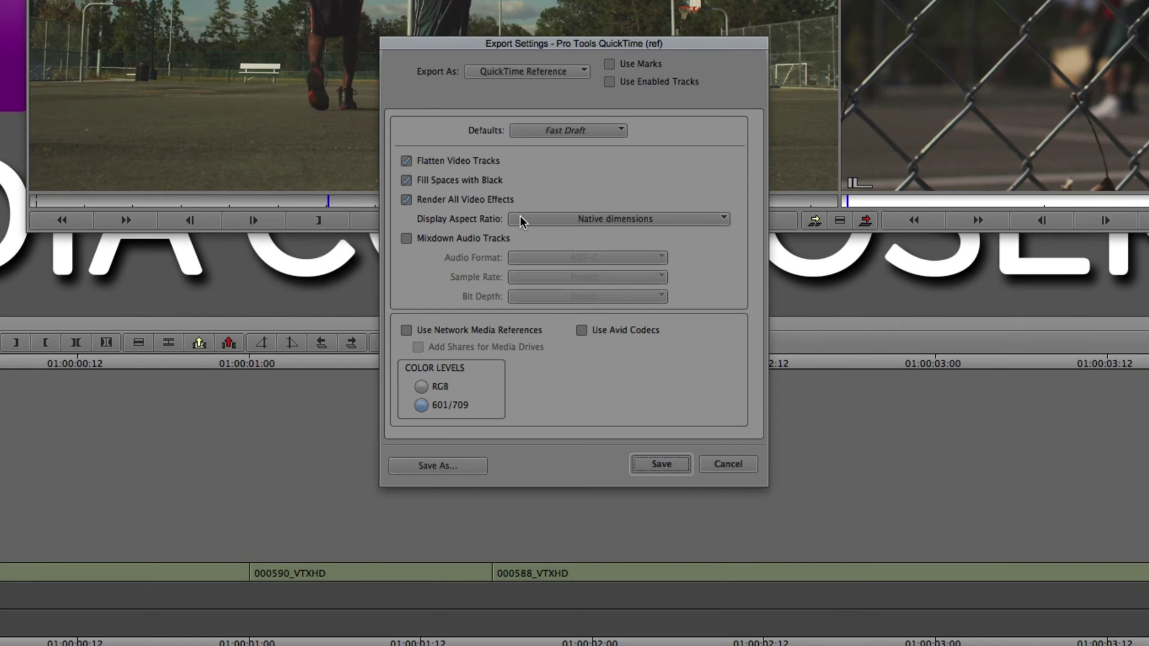
{"action": "left_click", "coordinate": [552, 71]}
{"action": "left_click", "coordinate": [515, 88]}
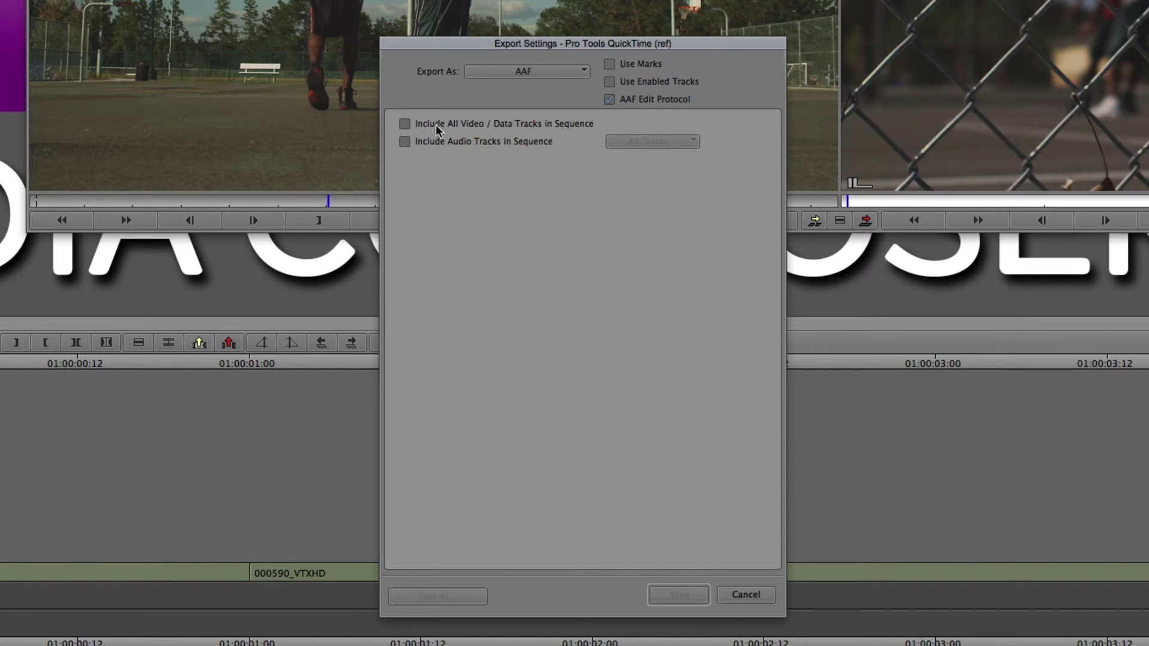
Include all video/data tracks and keep Link to (Don't Export) Media
{"action": "left_click", "coordinate": [436, 124]}
{"action": "left_click", "coordinate": [530, 192]}
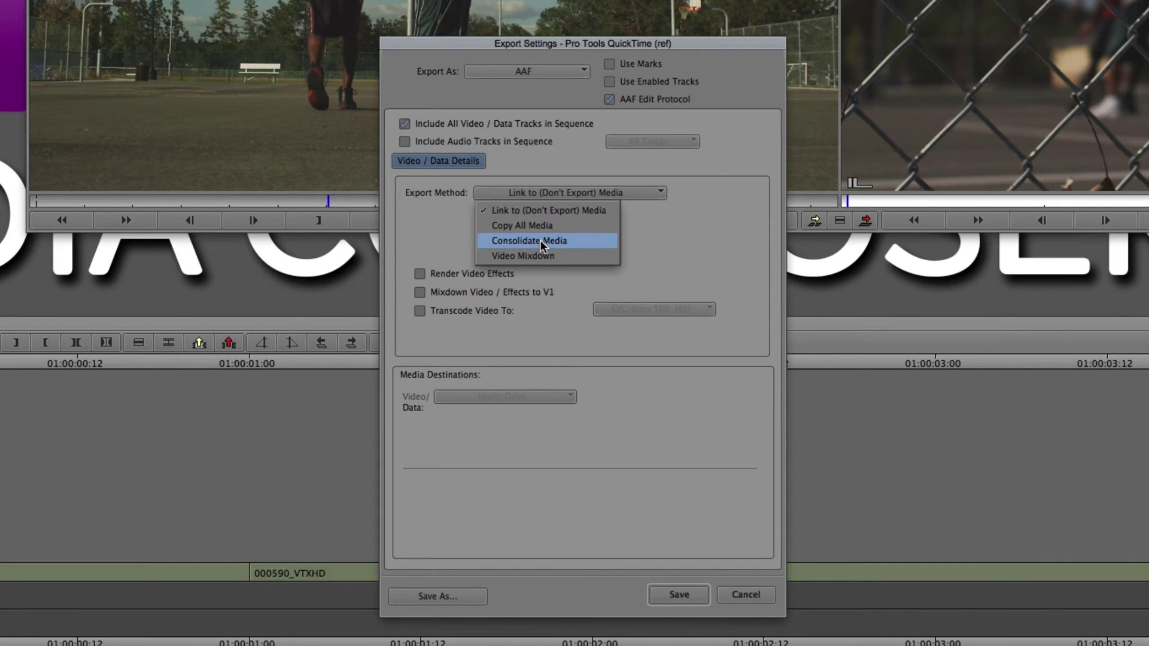
{"action": "left_click", "coordinate": [550, 210]}
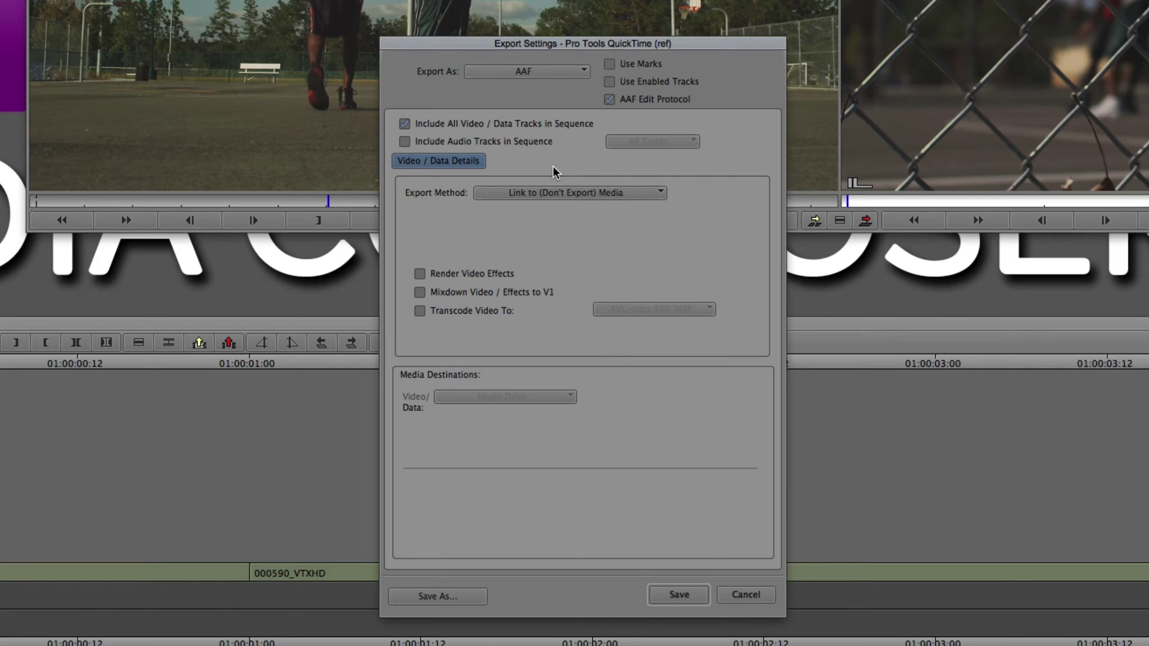
Save the settings as preset 'Pro Import AE', accept them, and cancel the export
{"action": "left_click", "coordinate": [459, 598]}
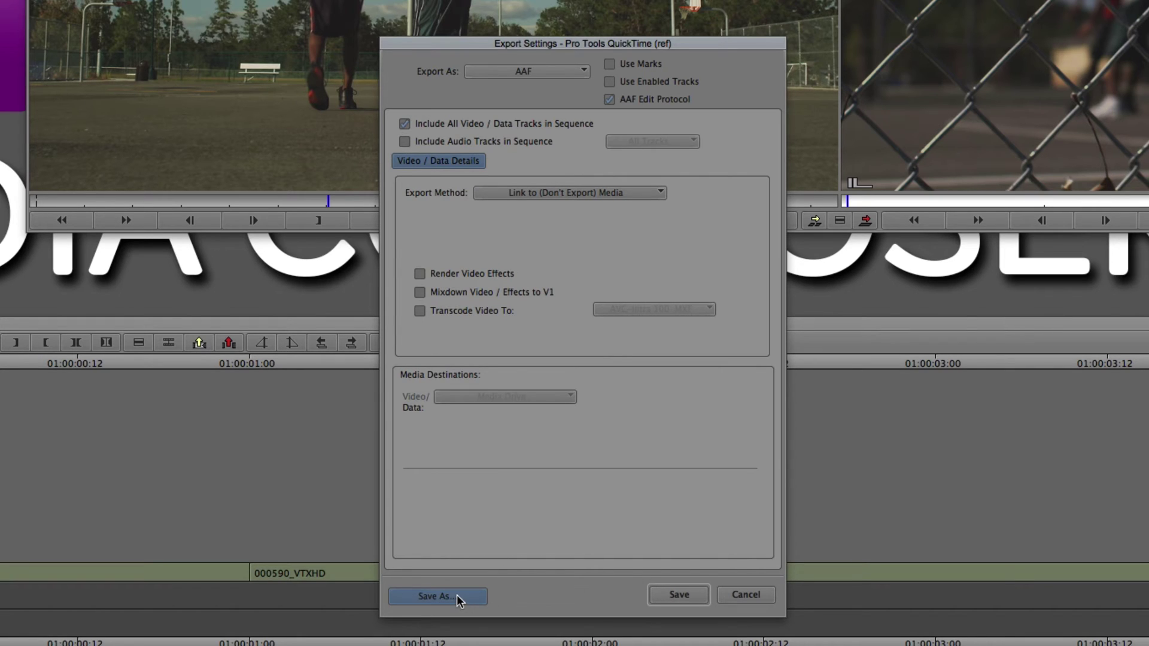
{"action": "type", "text": "P"}
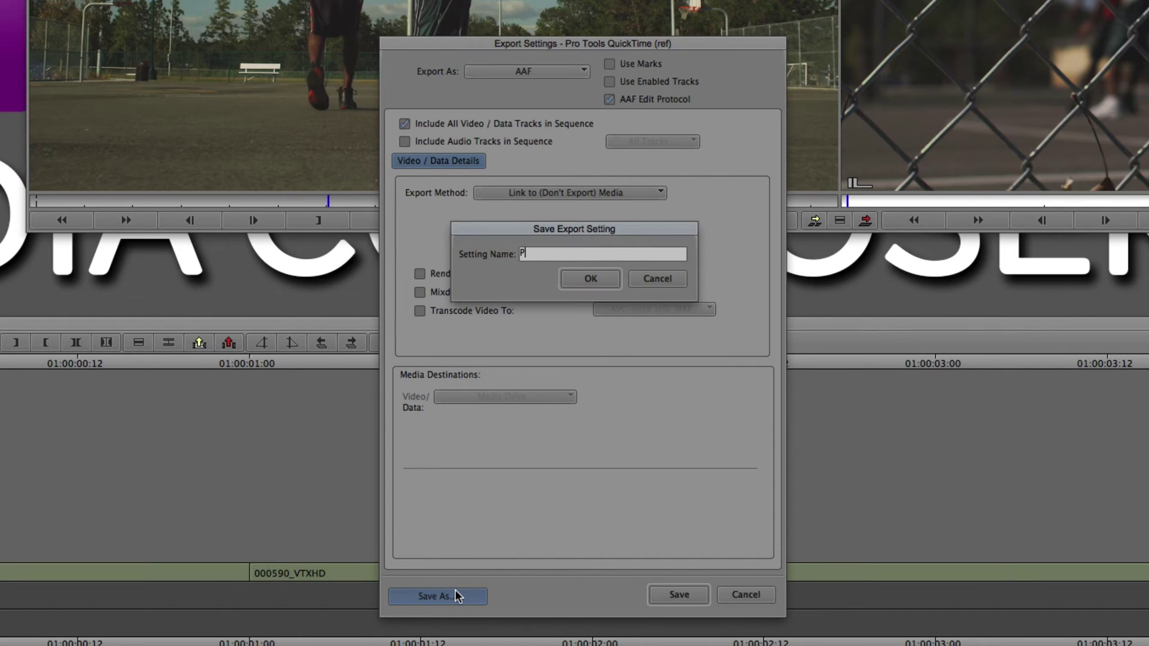
{"action": "type", "text": "ro Import AE"}
{"action": "left_click", "coordinate": [588, 278]}
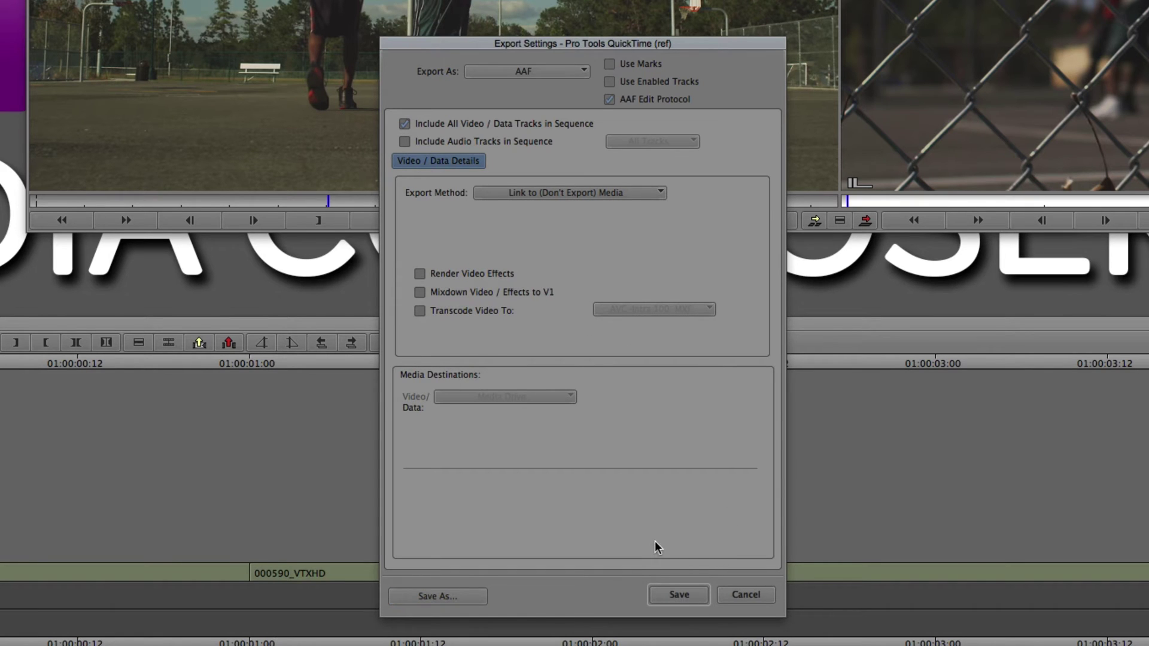
{"action": "left_click", "coordinate": [670, 595]}
{"action": "left_click", "coordinate": [798, 310]}
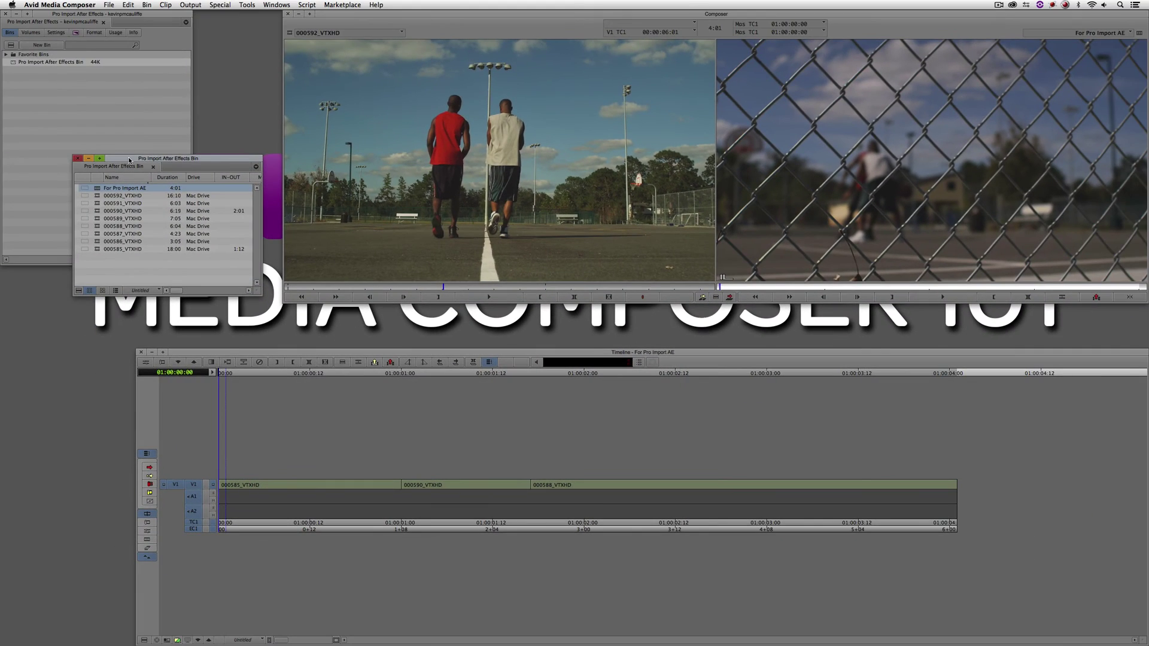
Select the Pro Import AE export setting in the project's Settings list
{"action": "left_click_drag", "start_coordinate": [0, 0], "coordinate": [0, 184]}
{"action": "left_click_drag", "start_coordinate": [88, 277], "coordinate": [83, 288]}
{"action": "left_click", "coordinate": [96, 172]}
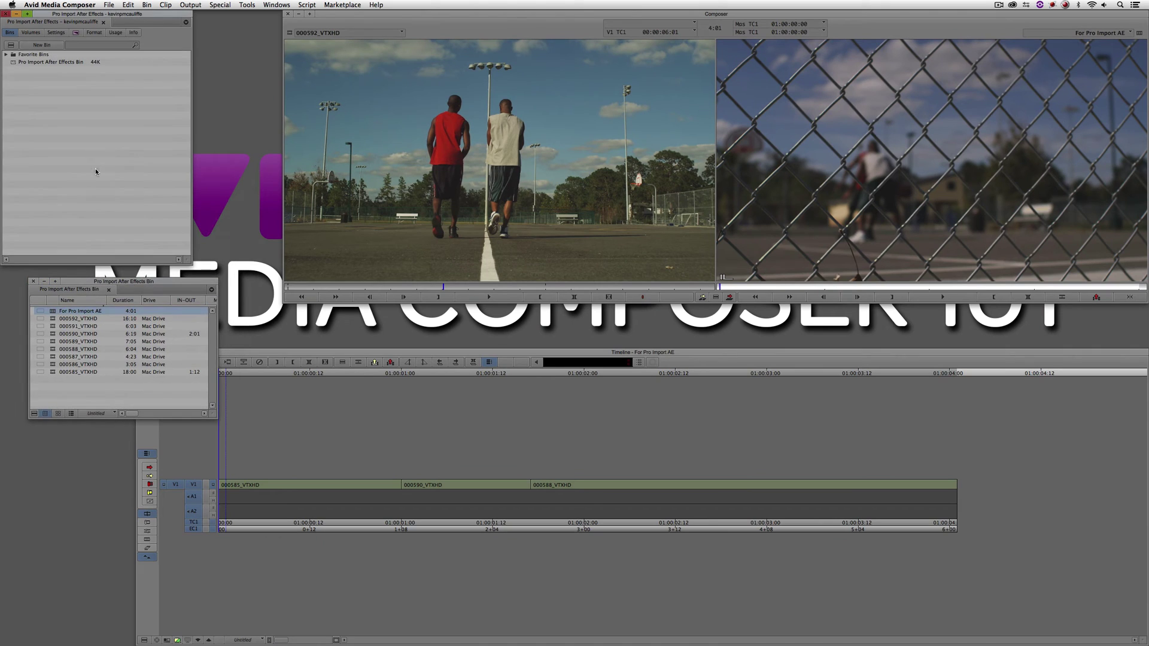
{"action": "left_click", "coordinate": [58, 33]}
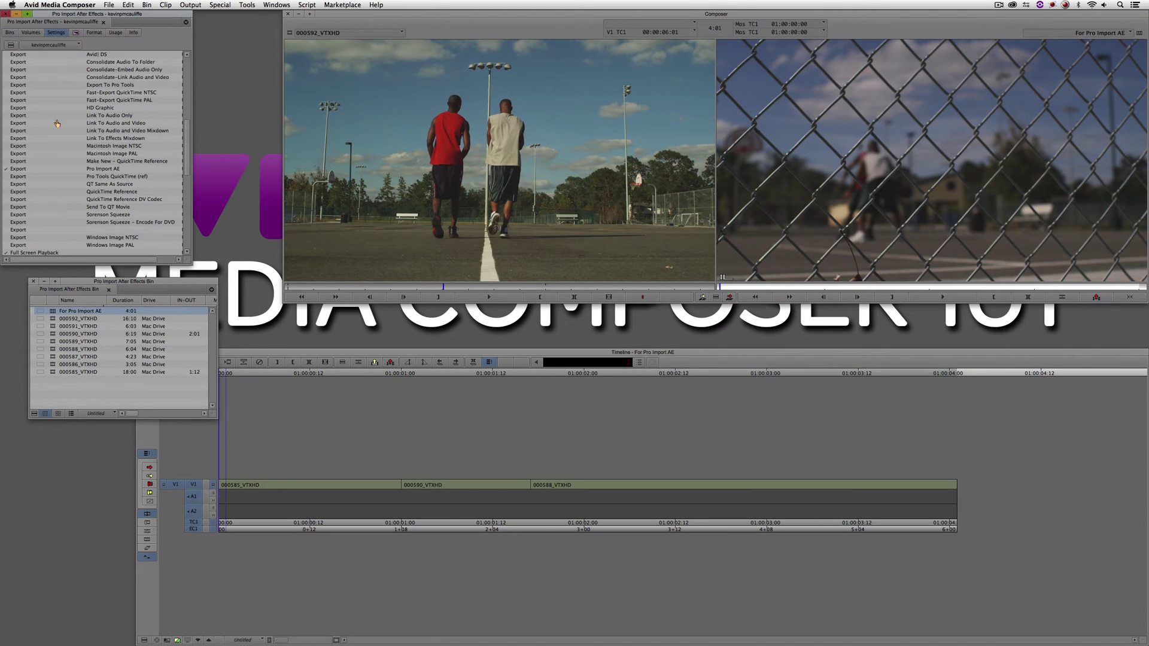
{"action": "left_click", "coordinate": [31, 169]}
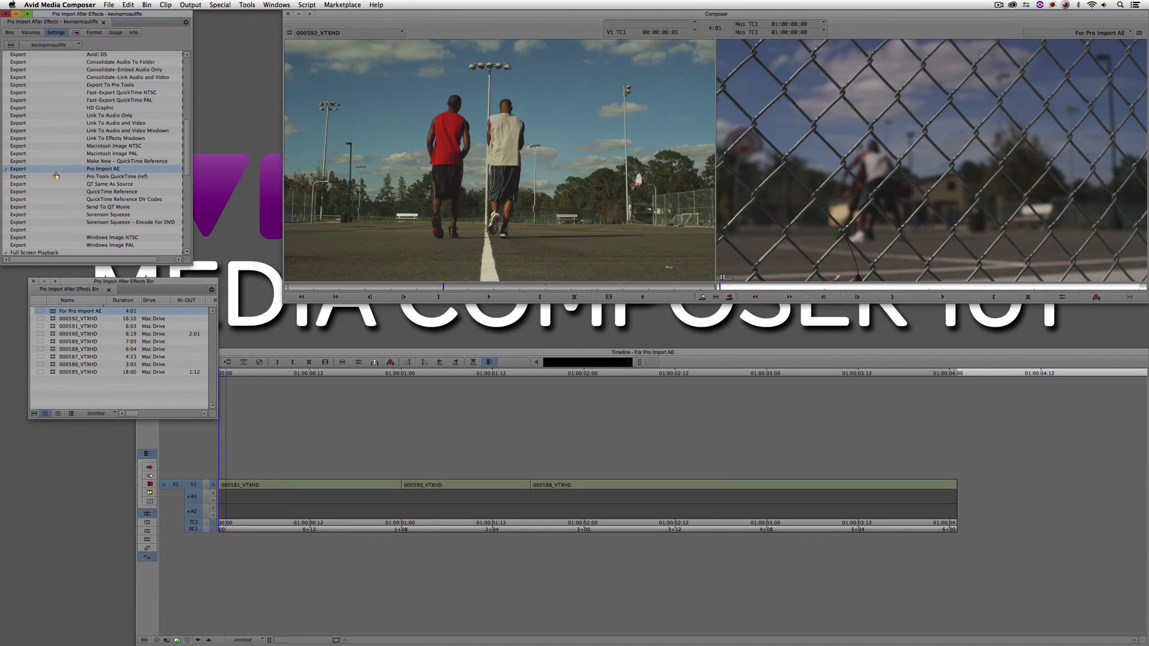
Export the For Pro Import AE sequence with the Pro Import AE preset
{"action": "left_click", "coordinate": [71, 283]}
{"action": "left_click_drag", "start_coordinate": [72, 283], "coordinate": [127, 222]}
{"action": "right_click", "coordinate": [105, 251]}
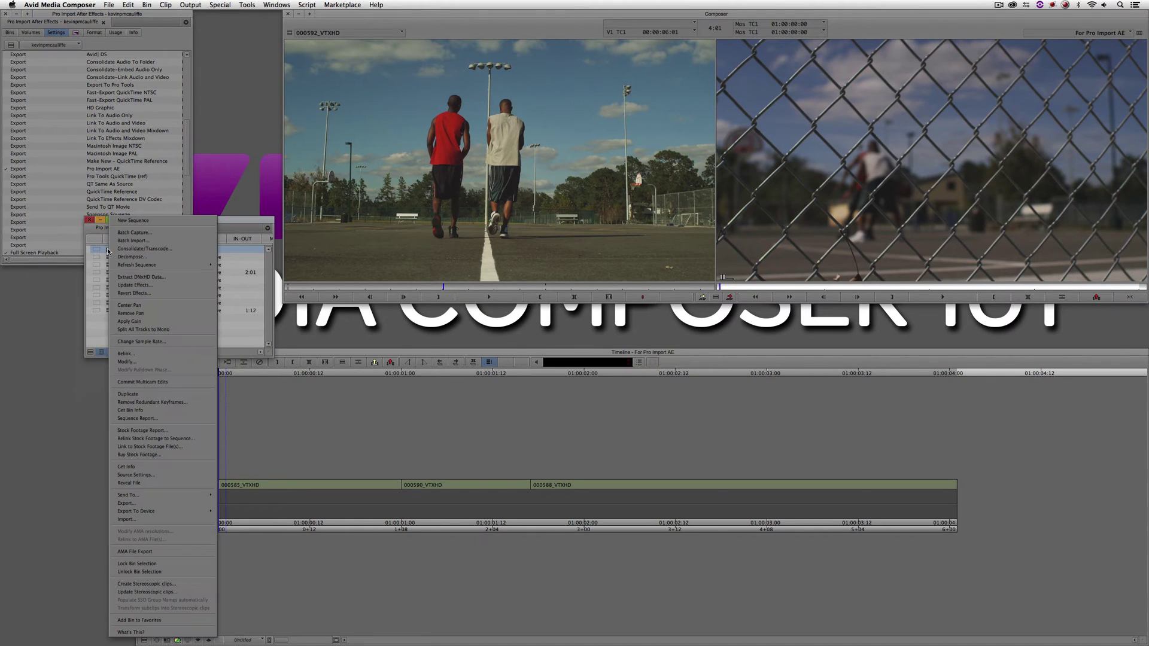
{"action": "left_click", "coordinate": [135, 503]}
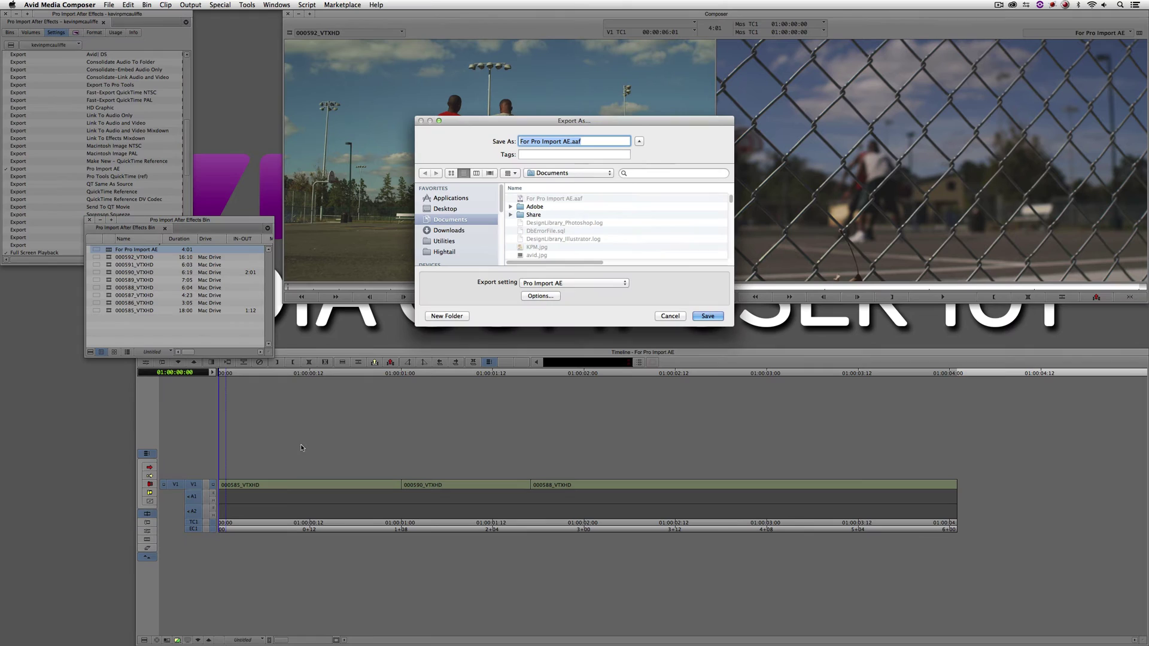
Save the AAF into a new Desktop folder named 'Export for AE'
{"action": "left_click", "coordinate": [461, 210]}
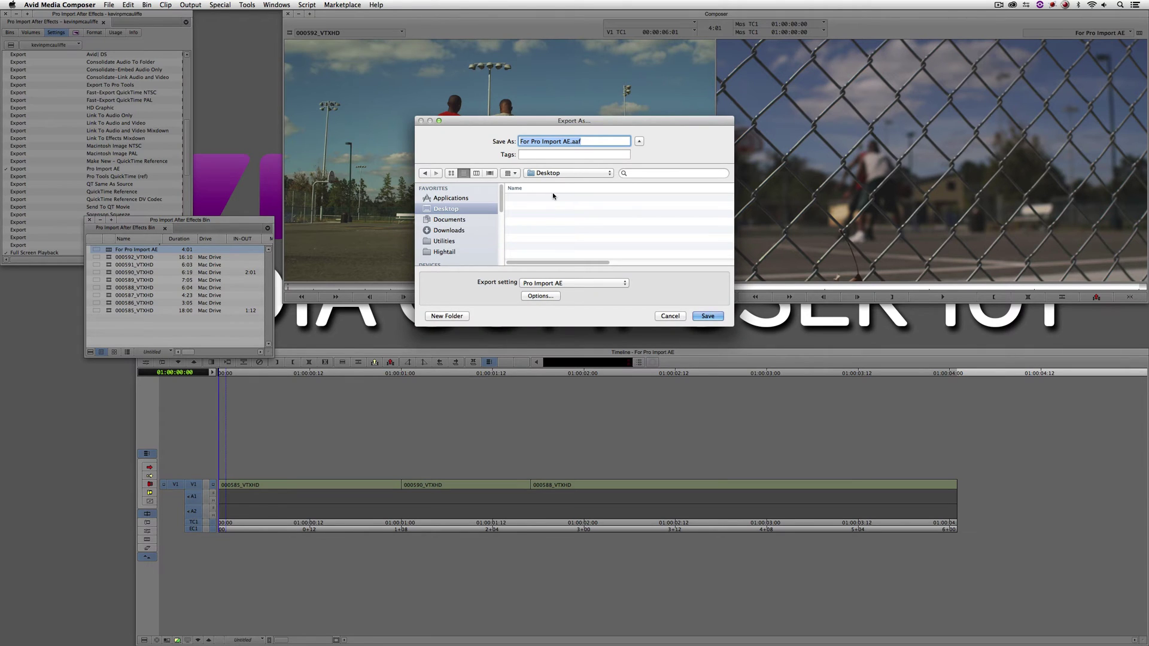
{"action": "key", "text": "super+shift+n"}
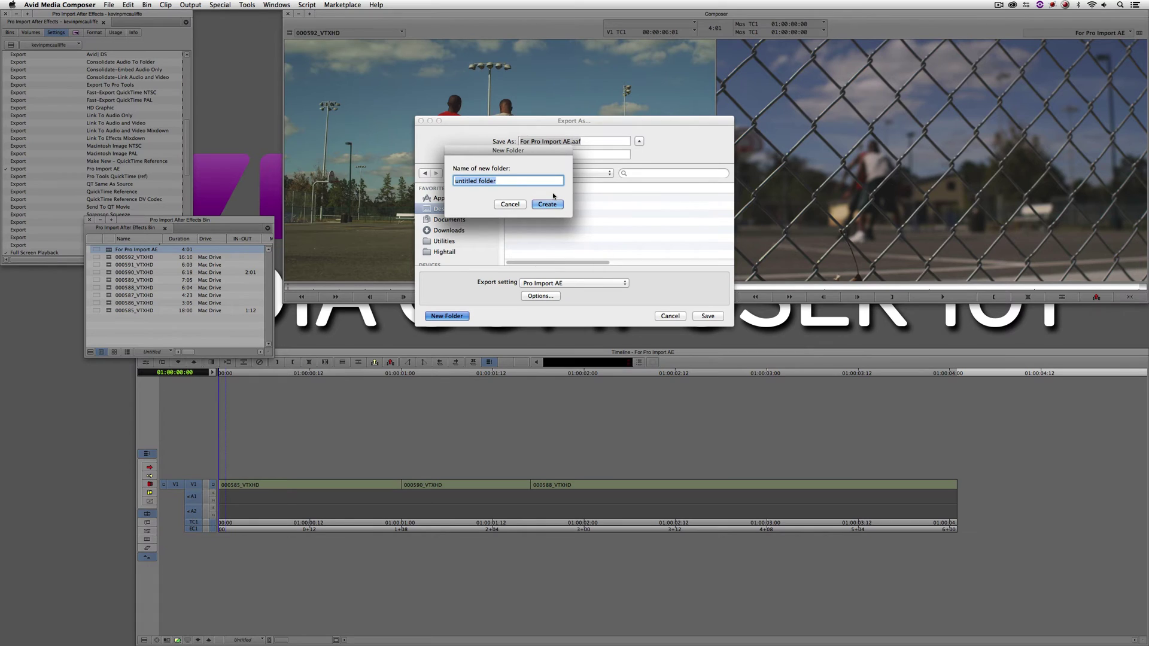
{"action": "type", "text": "Epor"}
{"action": "key", "text": "BackSpace"}
{"action": "key", "text": "BackSpace"}
{"action": "key", "text": "BackSpace"}
{"action": "type", "text": "xport for AE"}
{"action": "key", "text": "Return"}
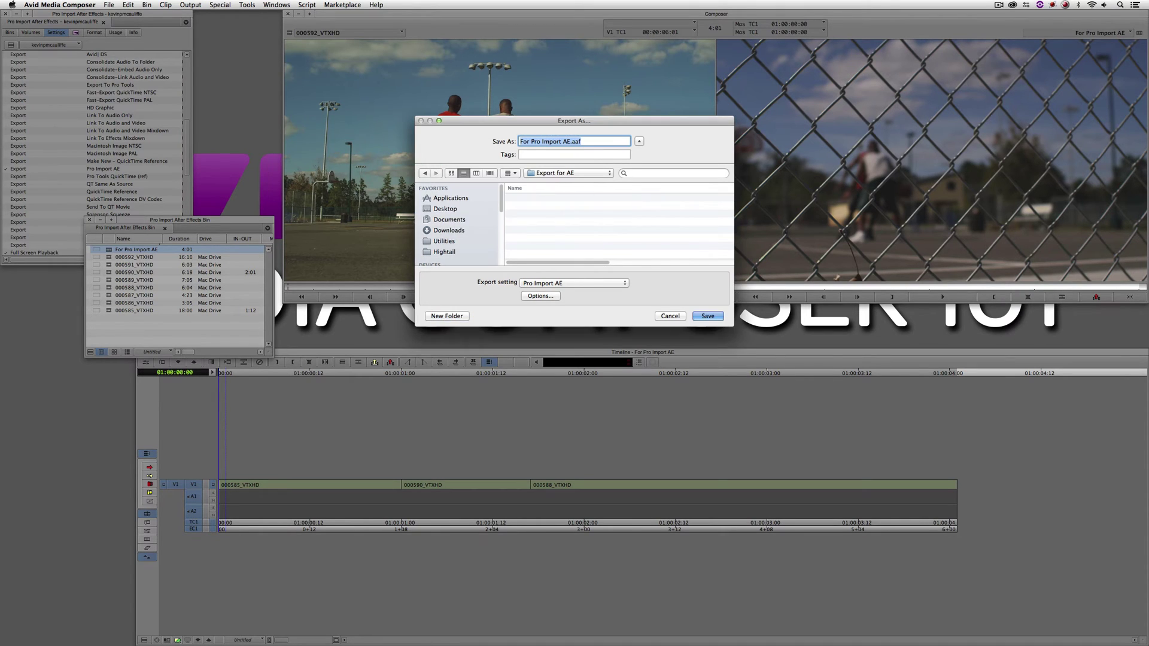
{"action": "left_click", "coordinate": [707, 316]}
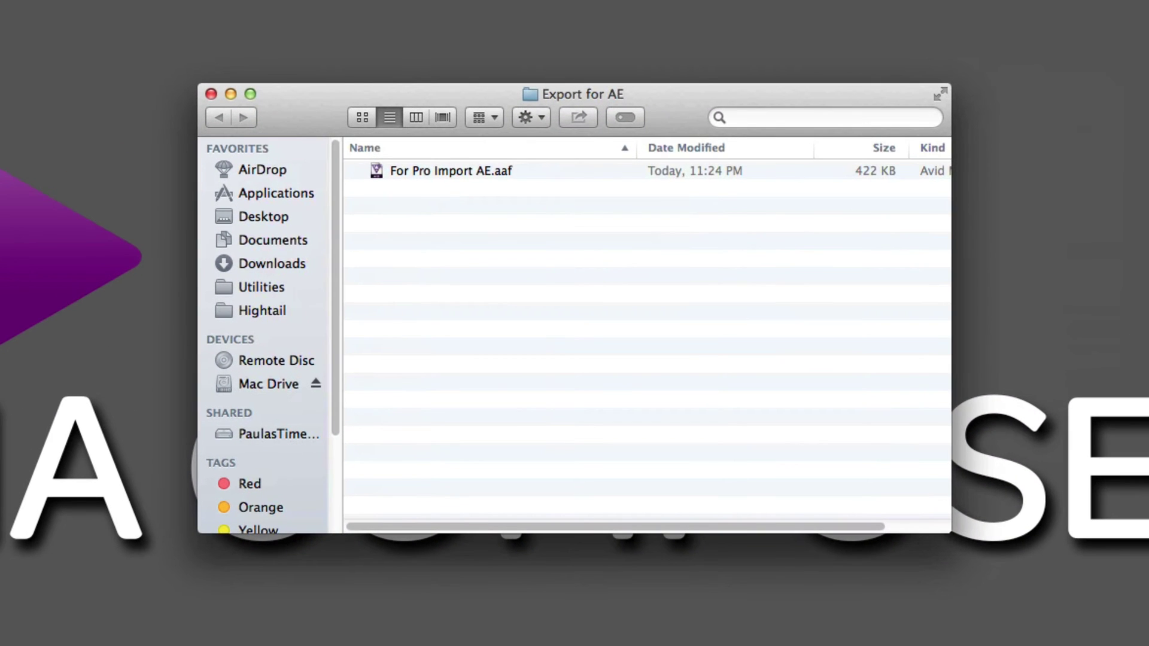
Select For Pro Import AE.aaf in the Export for AE folder in Finder
{"action": "left_click", "coordinate": [437, 172]}
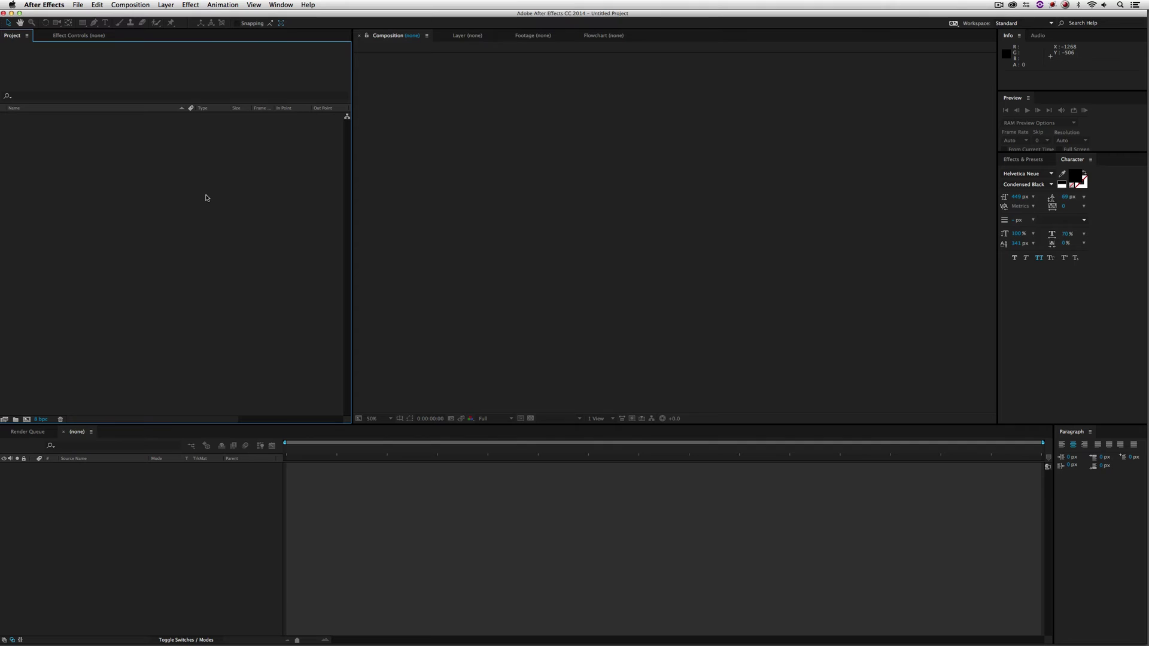
Start File > Import > Pro Import After Effects and choose For Pro Import AE.aaf
{"action": "left_click", "coordinate": [77, 4]}
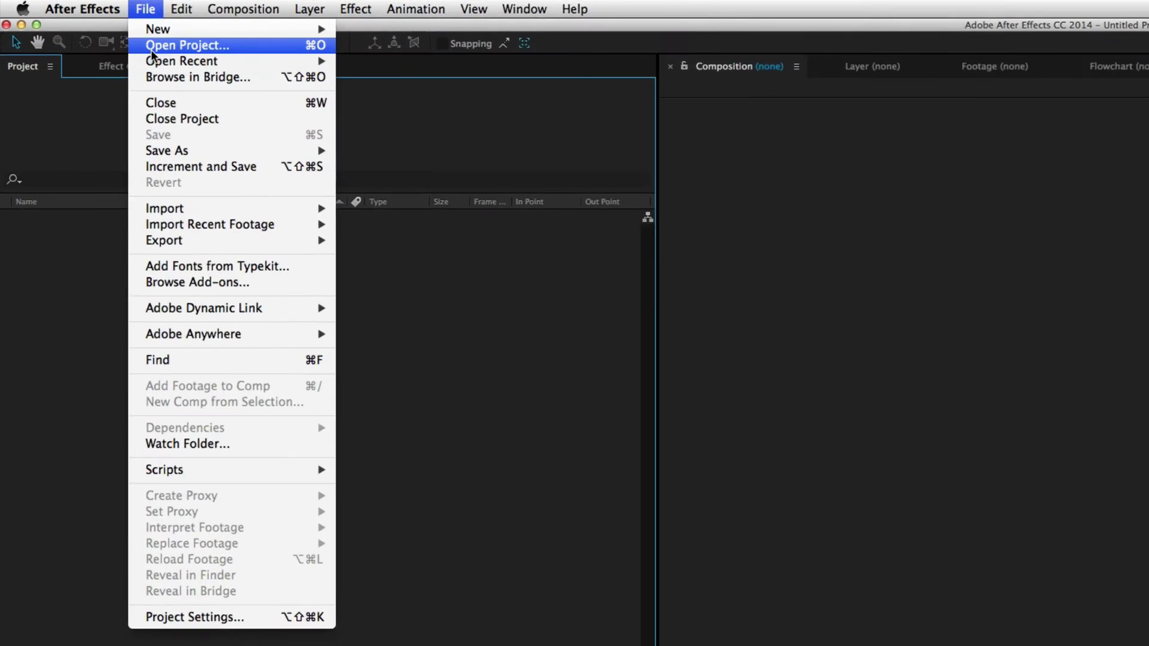
{"action": "mouse_move", "coordinate": [162, 111]}
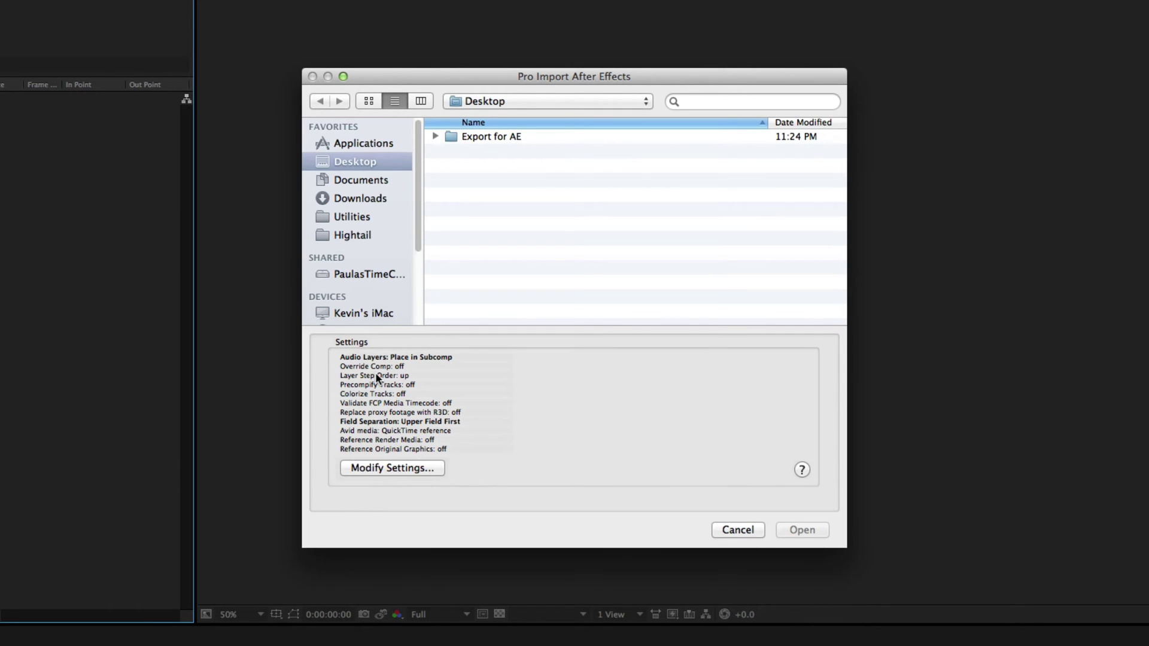
{"action": "double_click", "coordinate": [480, 137]}
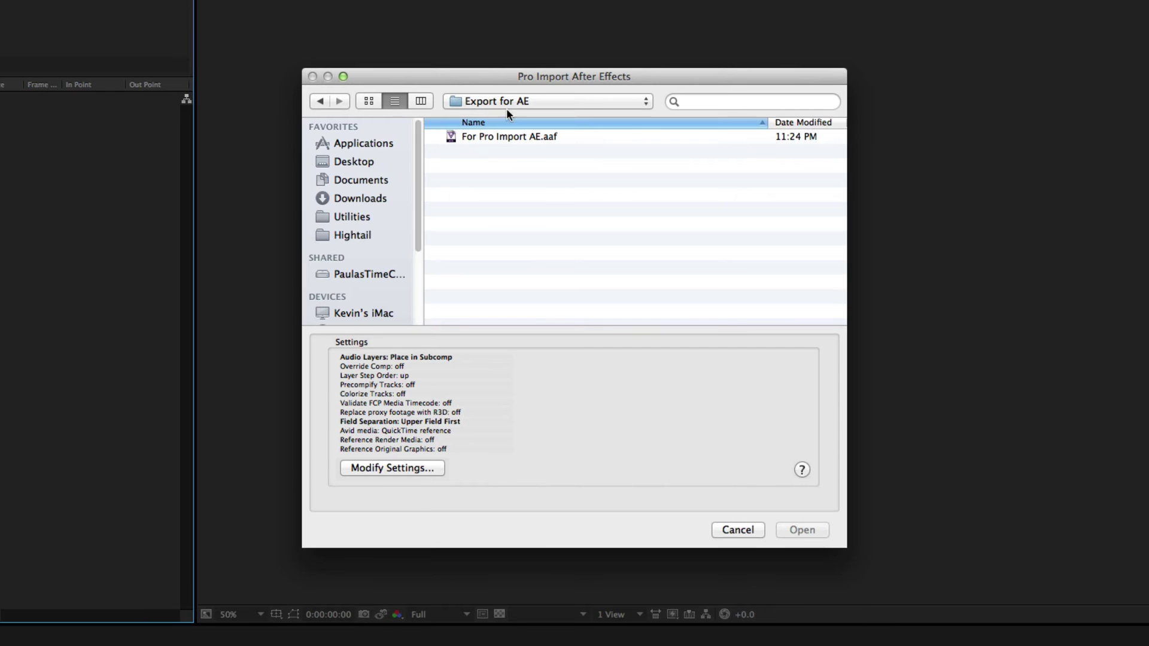
{"action": "left_click", "coordinate": [490, 139]}
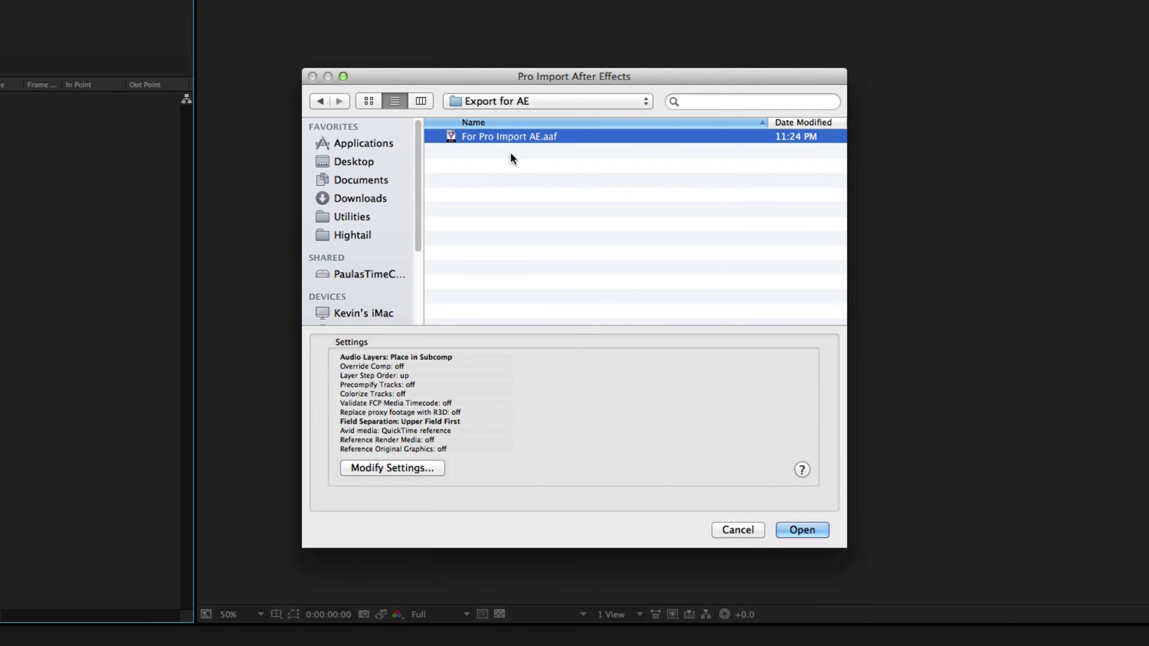
Open the Pro Import settings, leave Field Separation at Upper Field First, then switch to Media Composer
{"action": "left_click", "coordinate": [393, 470]}
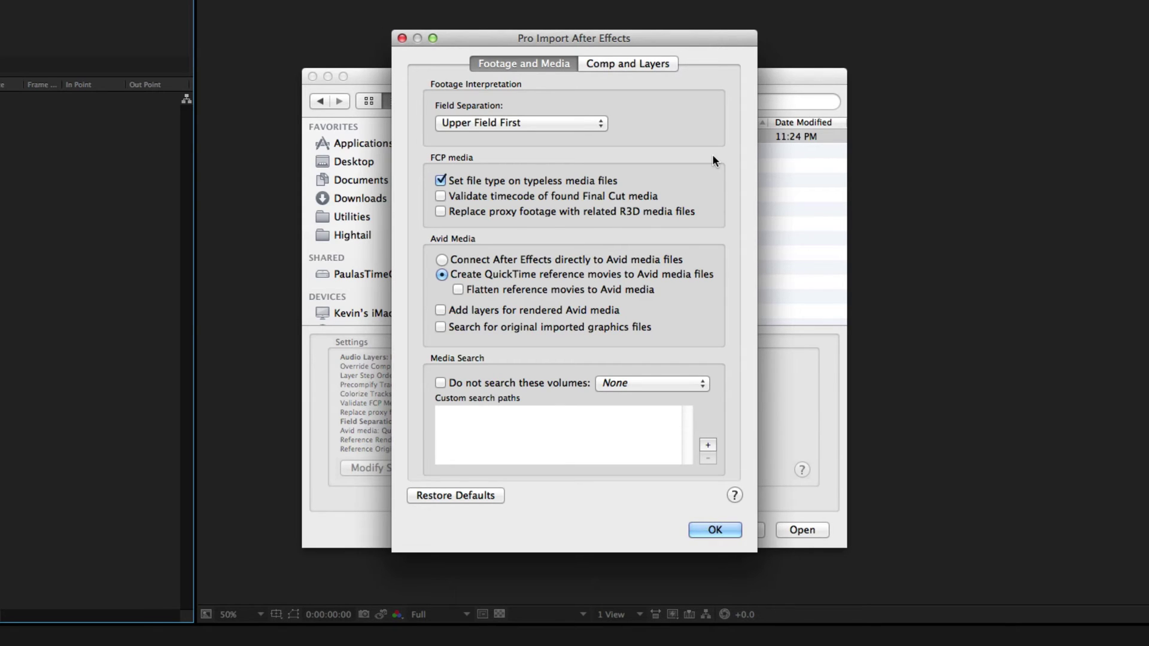
{"action": "left_click", "coordinate": [584, 124]}
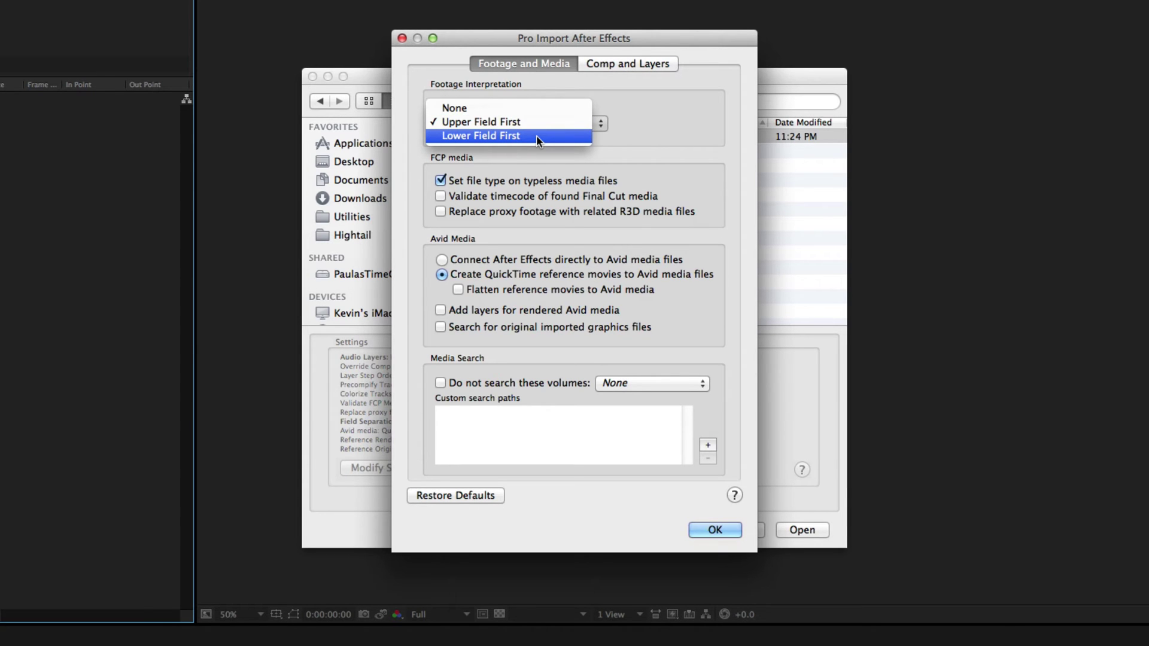
{"action": "left_click", "coordinate": [679, 134]}
{"action": "key", "text": "super+Tab"}
{"action": "key", "text": "super+Tab"}
{"action": "key", "text": "super+Tab"}
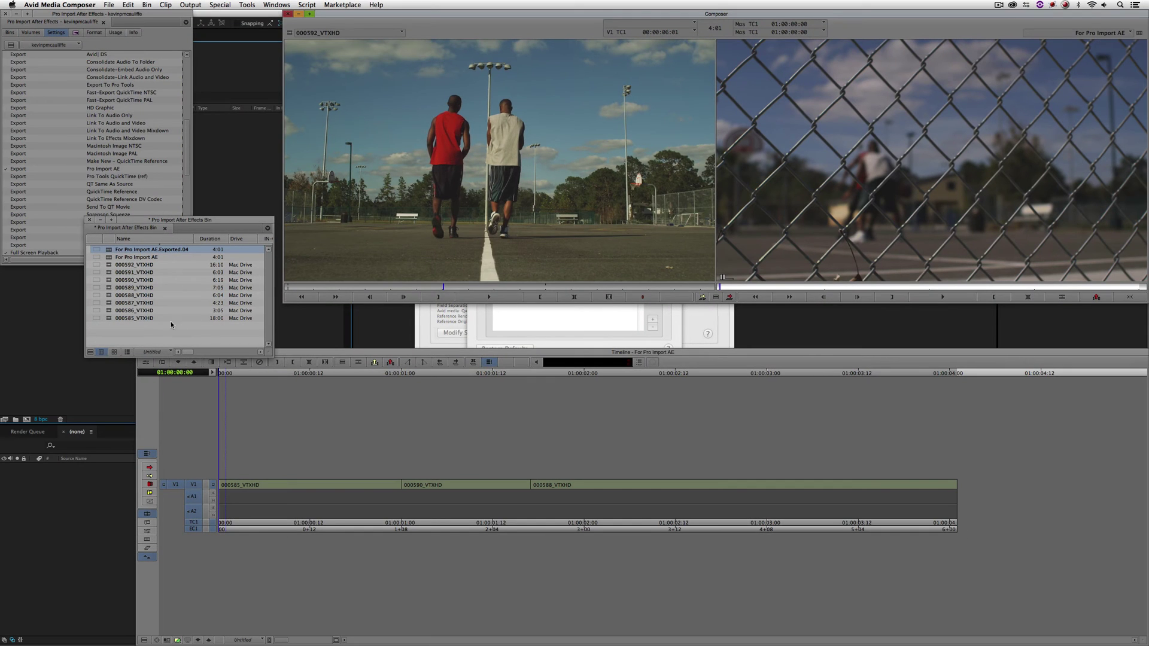
Widen the bin and add the FPS column, showing 23.98 for every clip
{"action": "left_click_drag", "start_coordinate": [271, 353], "coordinate": [914, 355]}
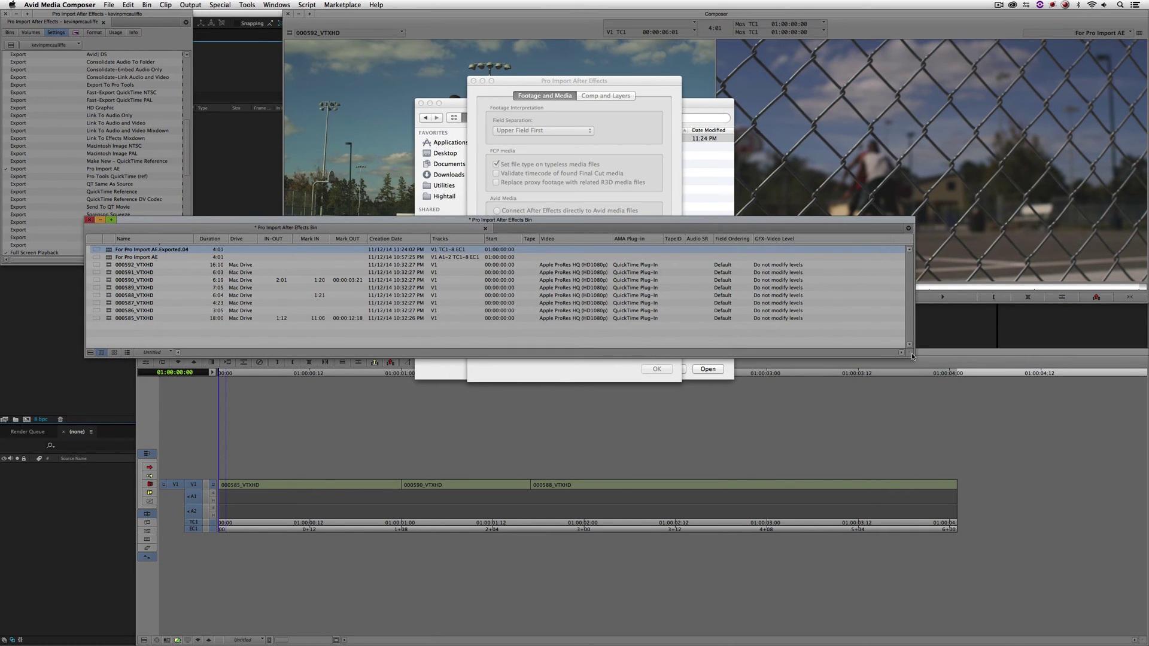
{"action": "left_click", "coordinate": [90, 352]}
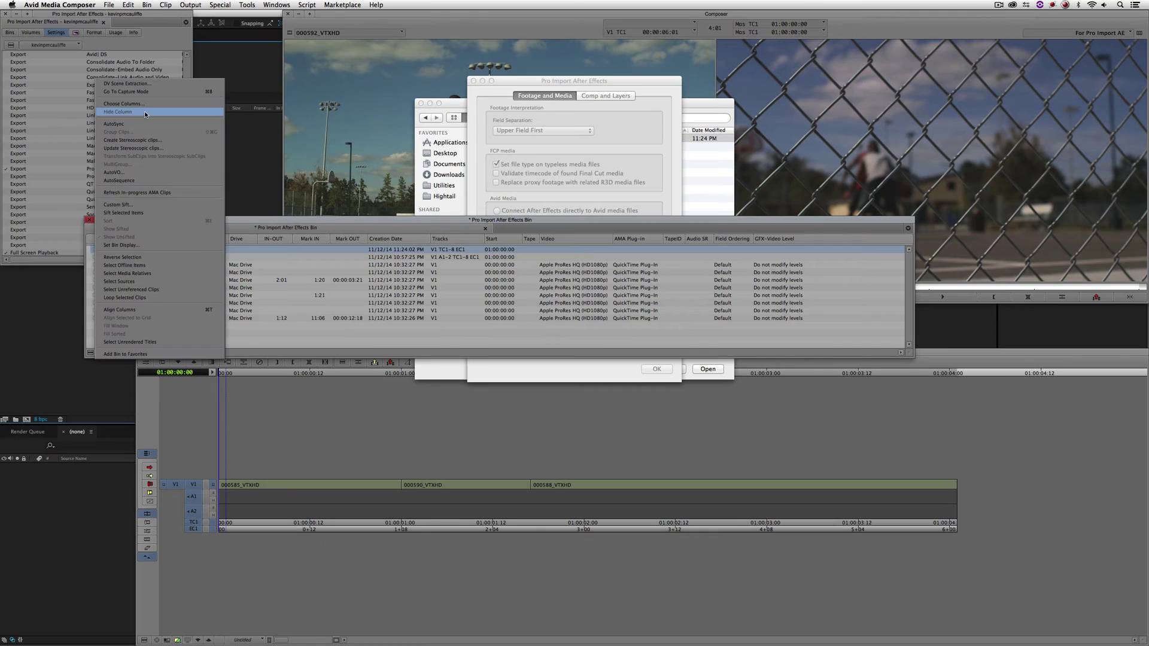
{"action": "left_click", "coordinate": [123, 104]}
{"action": "left_click", "coordinate": [609, 359]}
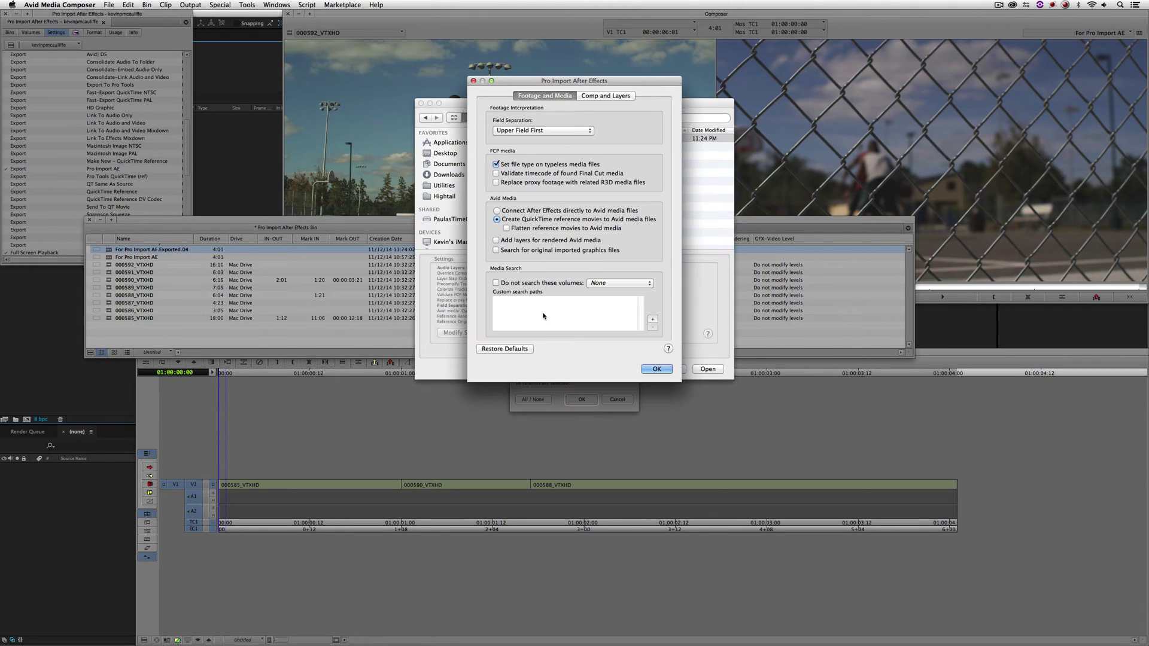
{"action": "left_click", "coordinate": [554, 389]}
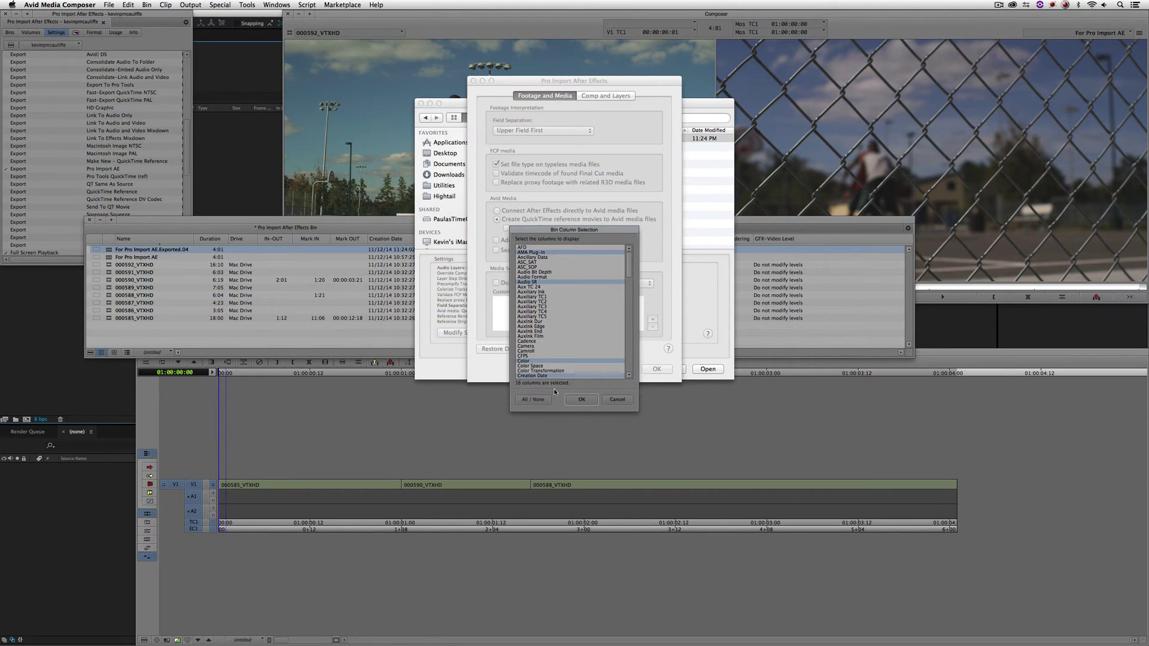
{"action": "left_click", "coordinate": [530, 361]}
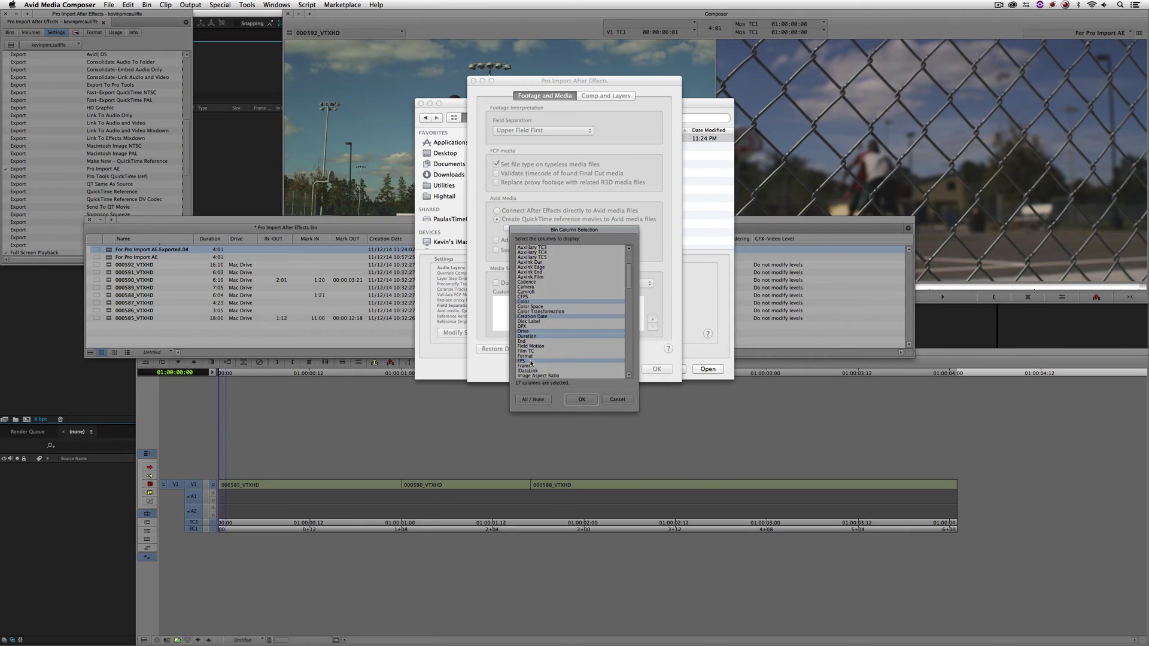
{"action": "left_click", "coordinate": [580, 402]}
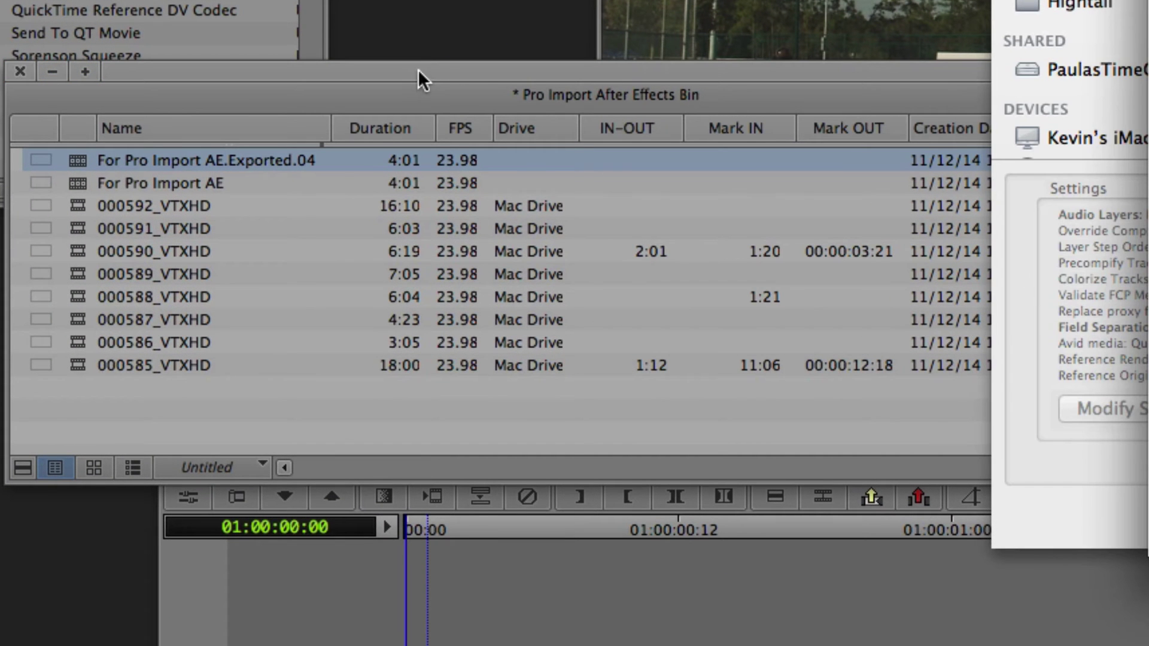
{"action": "left_click", "coordinate": [419, 71]}
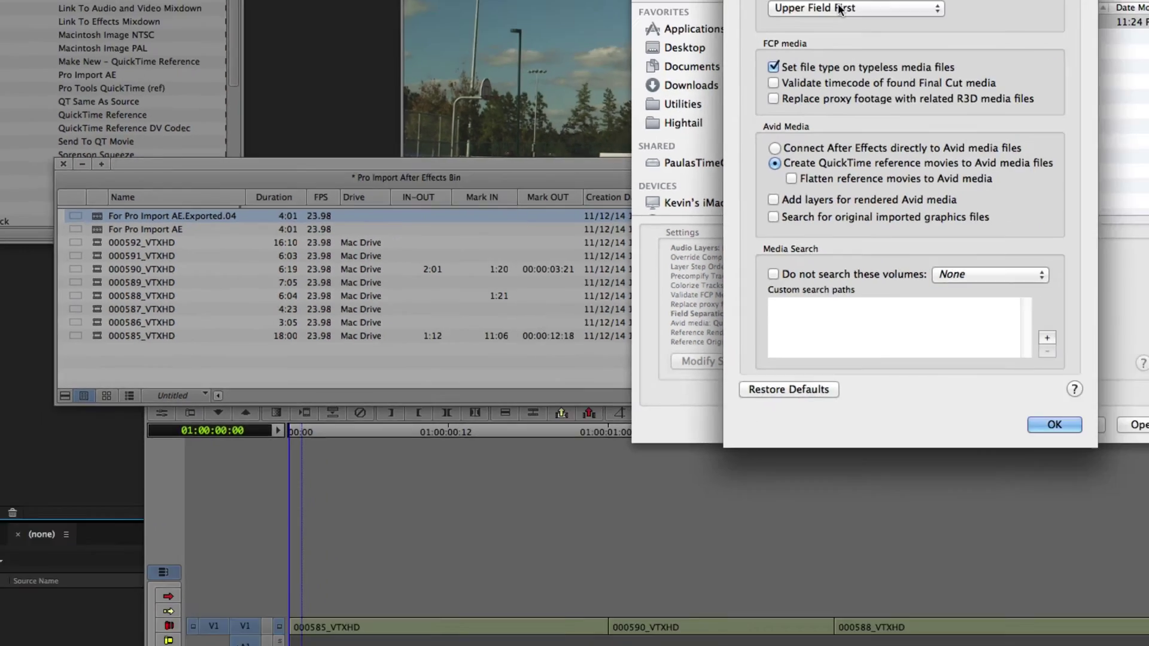
Set Field Separation to None in the Pro Import settings
{"action": "left_click", "coordinate": [534, 131]}
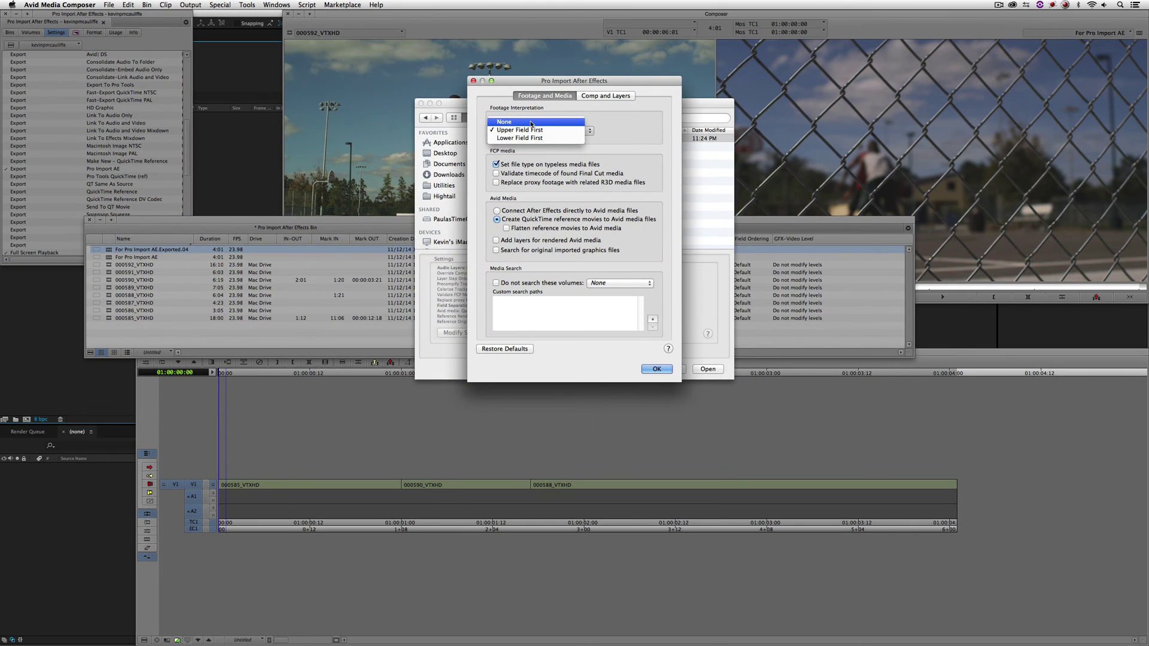
{"action": "left_click", "coordinate": [506, 121]}
{"action": "left_click", "coordinate": [361, 125]}
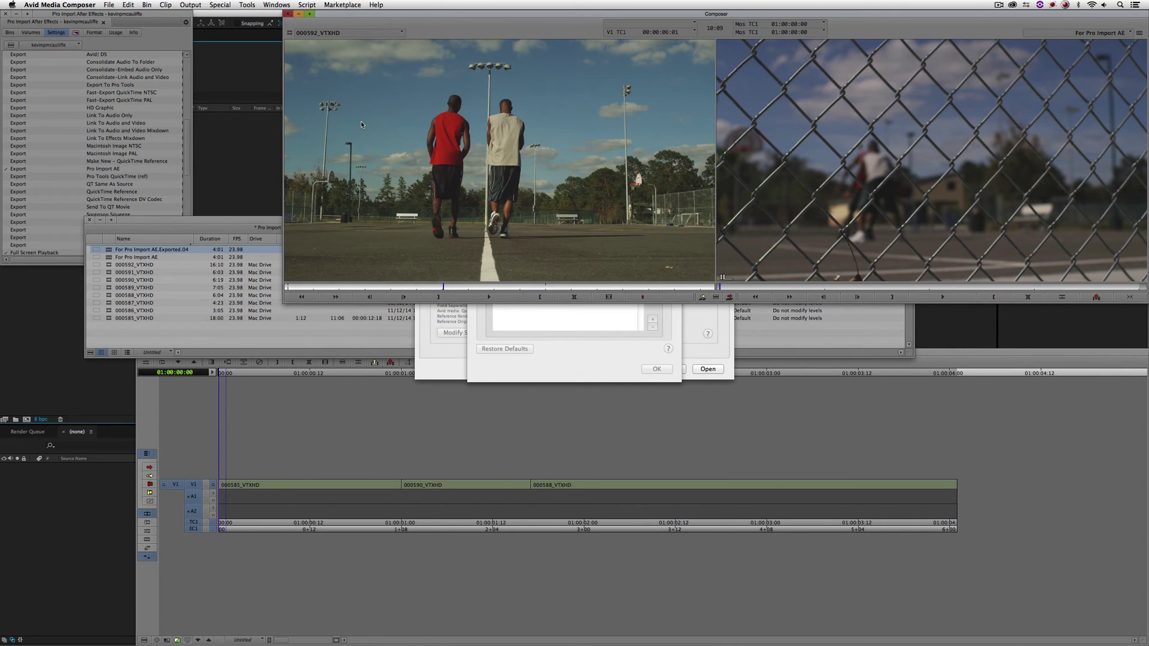
Switch back to After Effects and review the Pro Import settings with Field Separation at None
{"action": "key", "text": "super+Tab"}
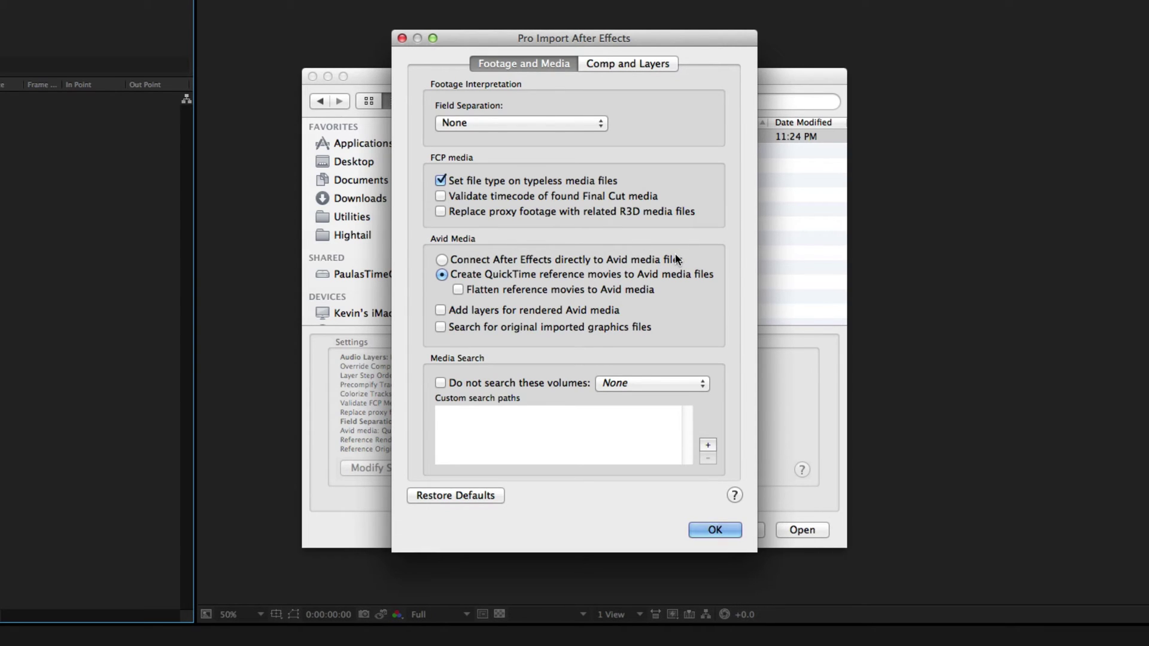
{"action": "mouse_move", "coordinate": [677, 259]}
{"action": "mouse_move", "coordinate": [624, 274]}
{"action": "left_click", "coordinate": [628, 64]}
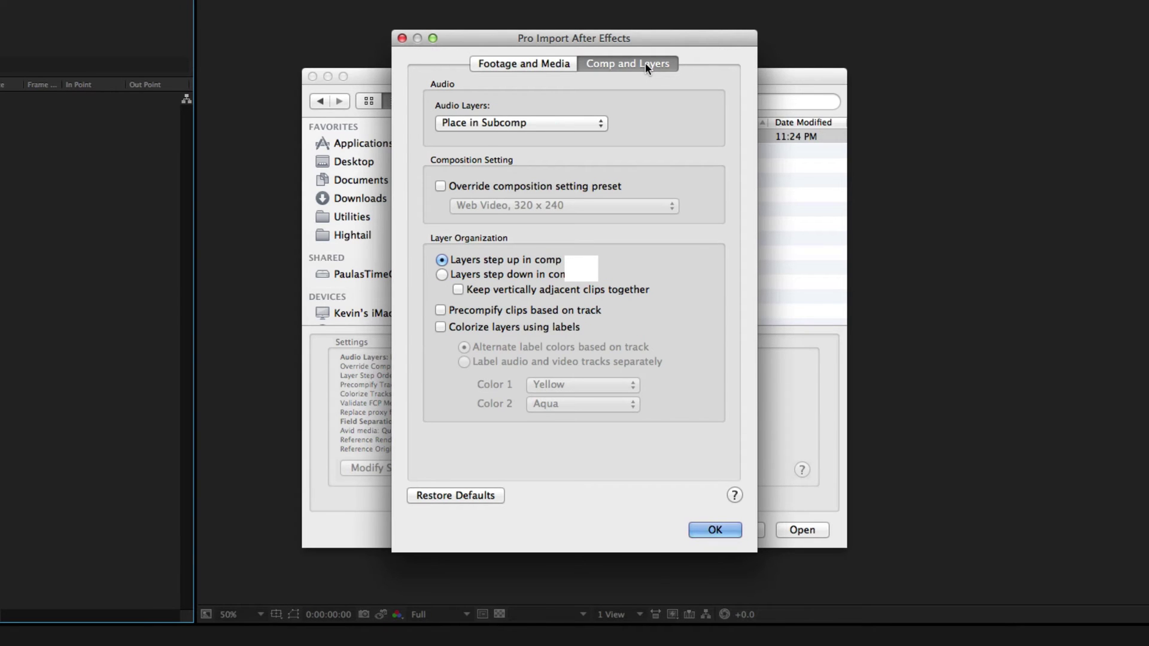
{"action": "left_click", "coordinate": [551, 124]}
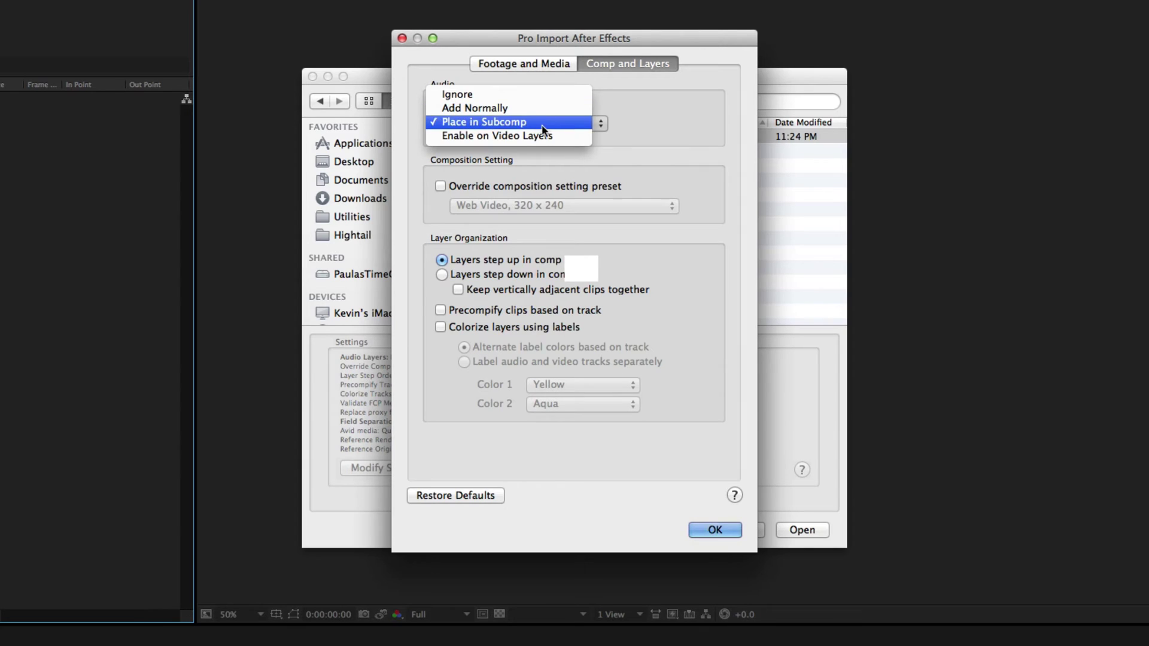
{"action": "left_click", "coordinate": [662, 132]}
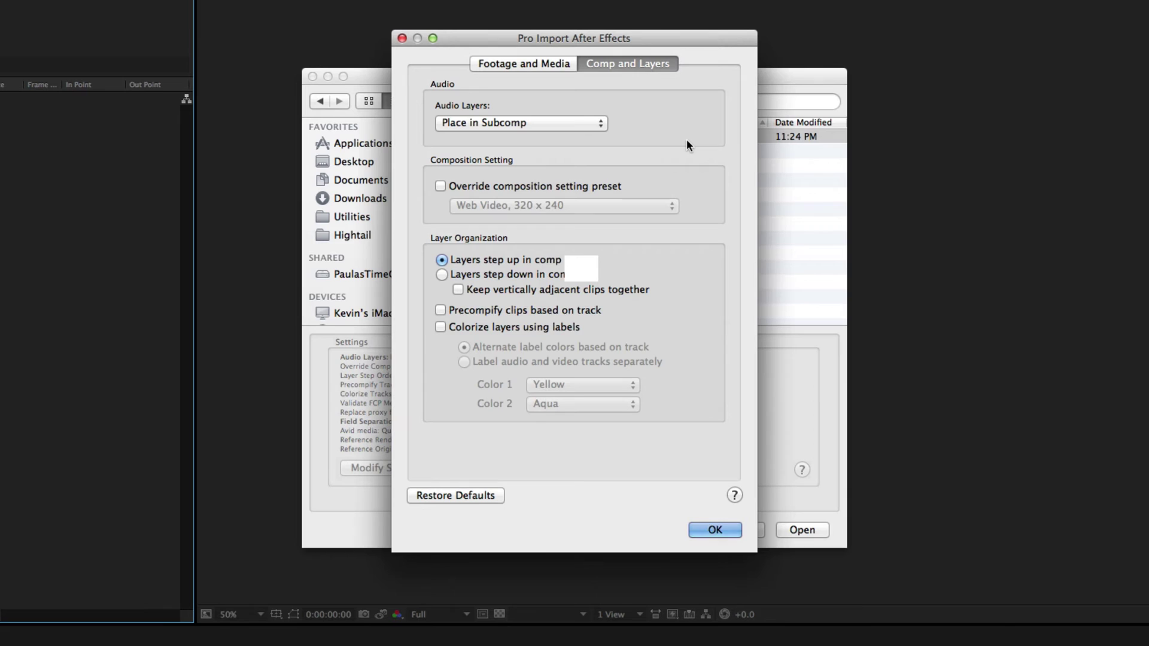
{"action": "left_click", "coordinate": [578, 186]}
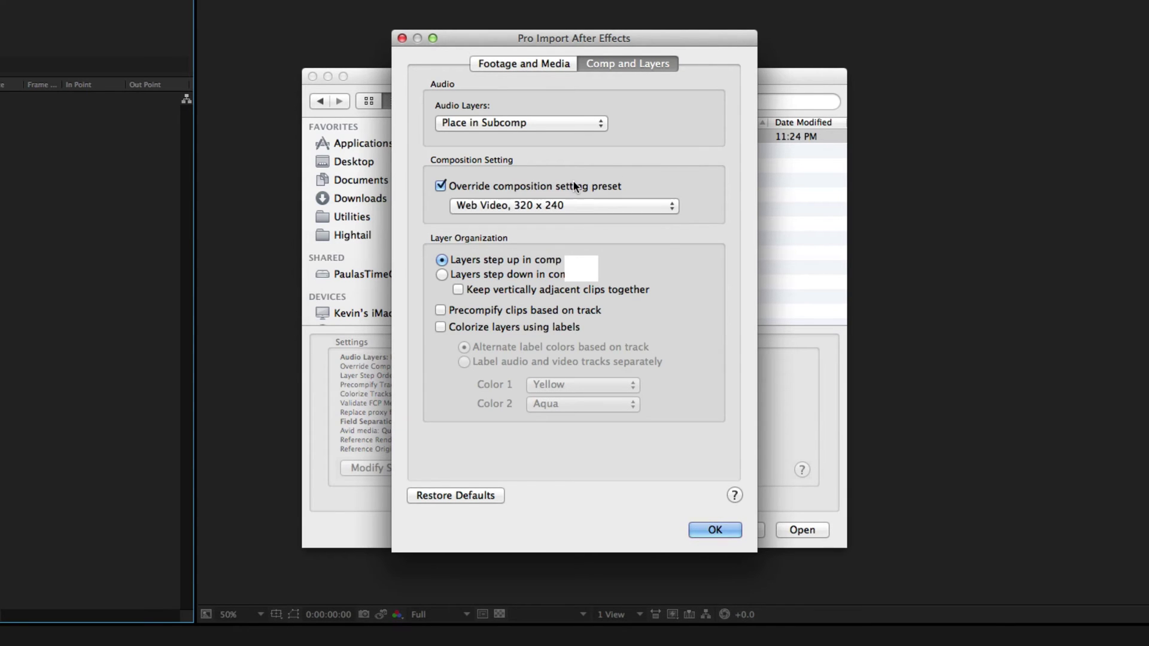
{"action": "left_click", "coordinate": [573, 205]}
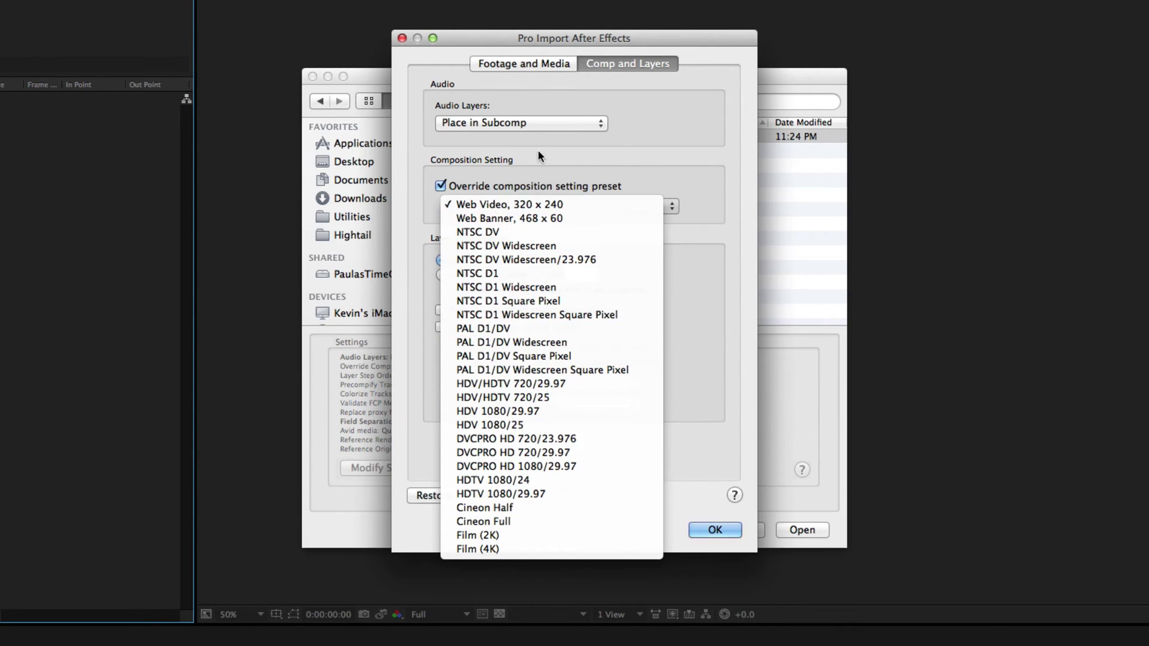
{"action": "left_click", "coordinate": [521, 205]}
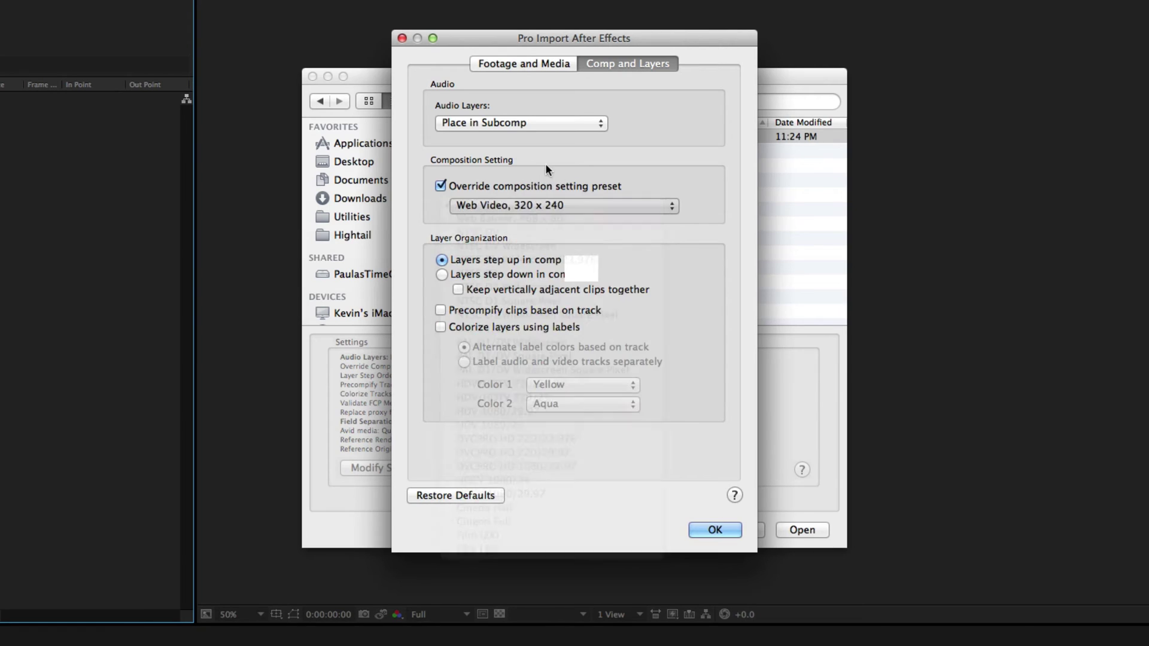
{"action": "left_click", "coordinate": [500, 187]}
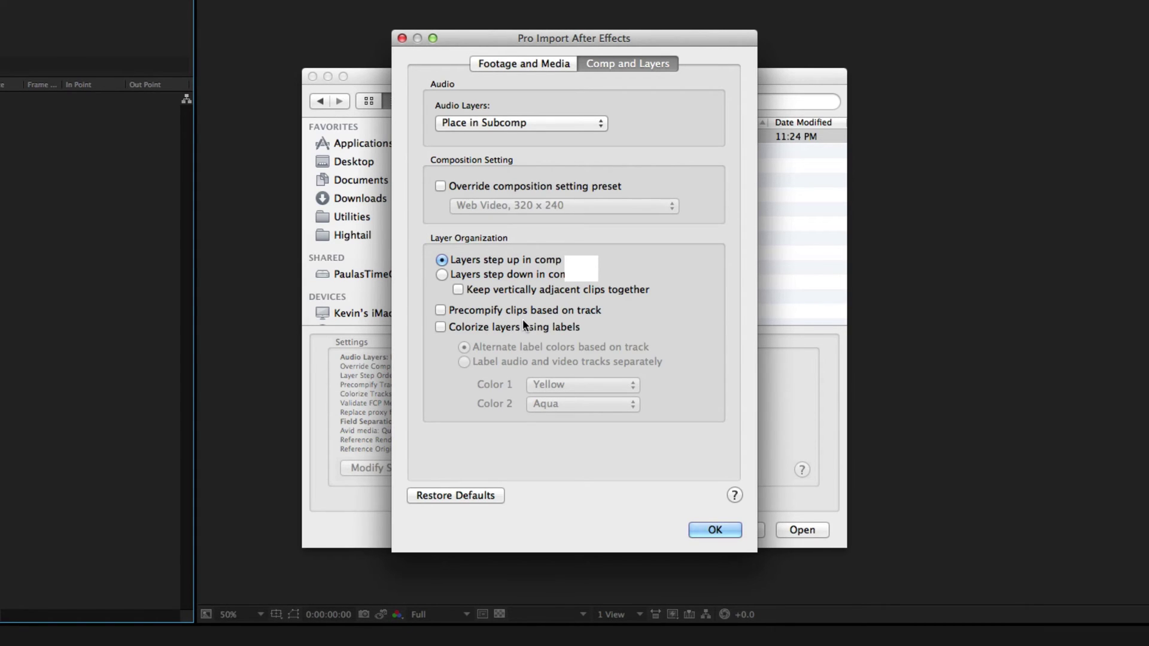
{"action": "mouse_move", "coordinate": [523, 321]}
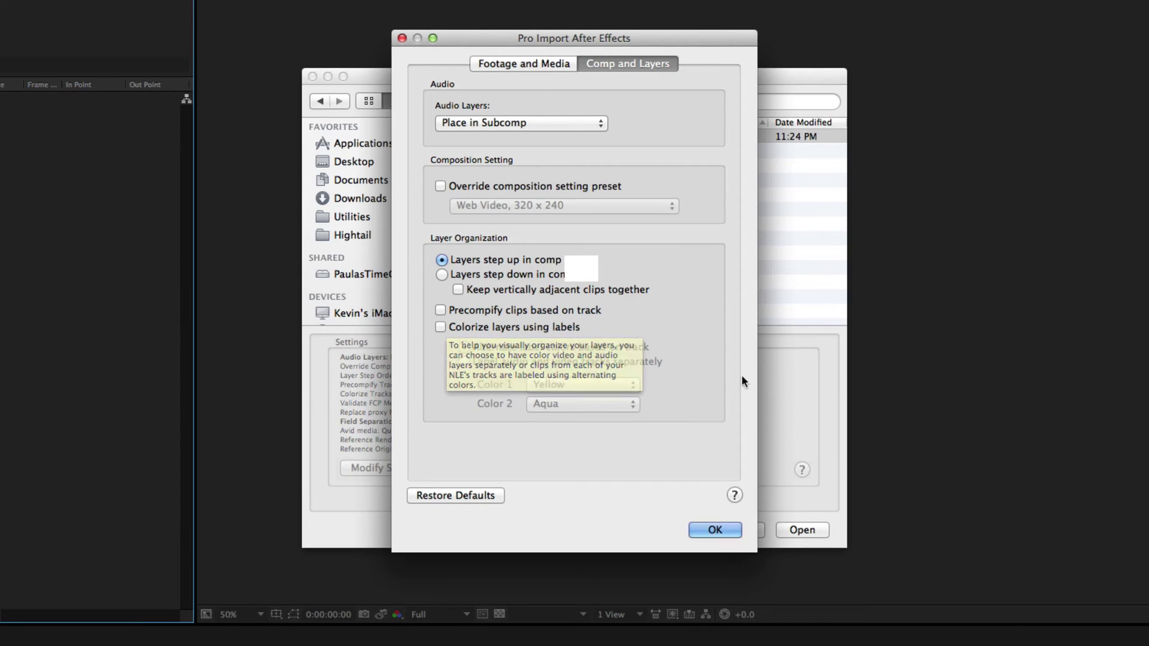
{"action": "left_click", "coordinate": [523, 61]}
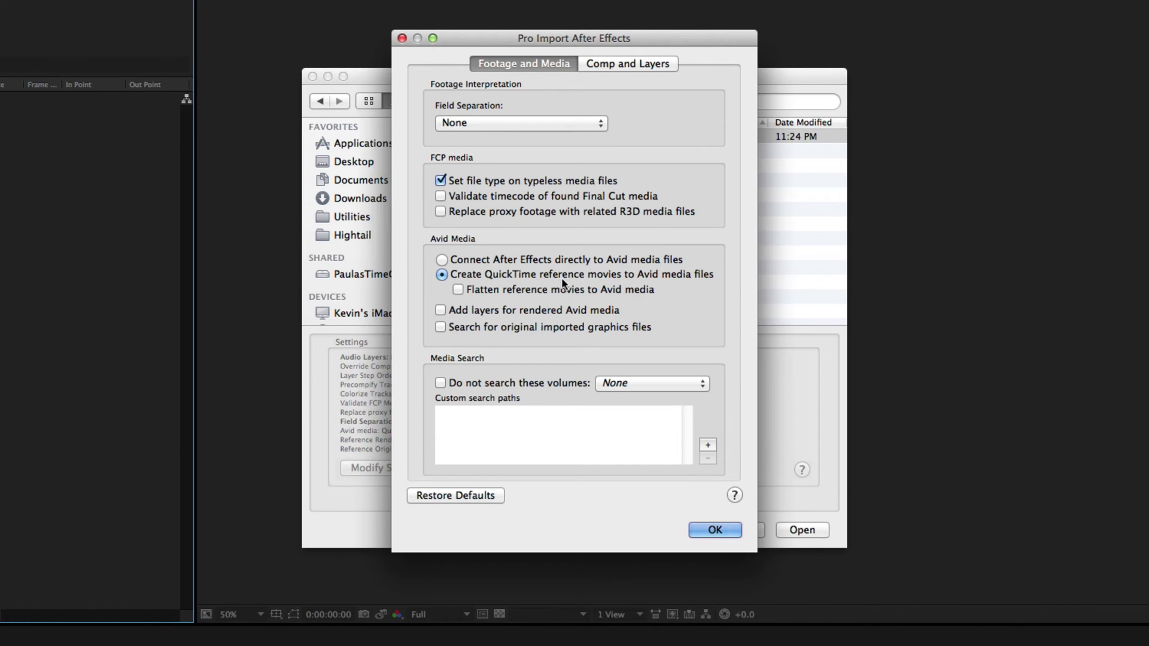
Import the AAF, open For Pro Import AE.Exported.04, and move the time to 0:00:01:01
{"action": "left_click", "coordinate": [709, 532]}
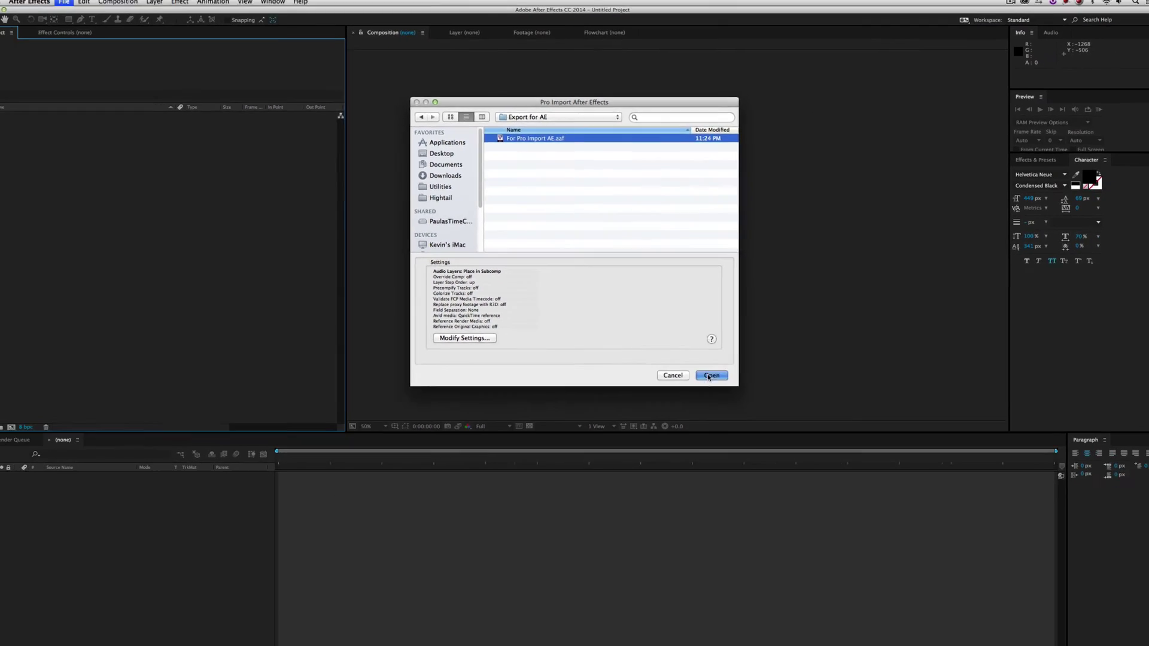
{"action": "left_click", "coordinate": [802, 530]}
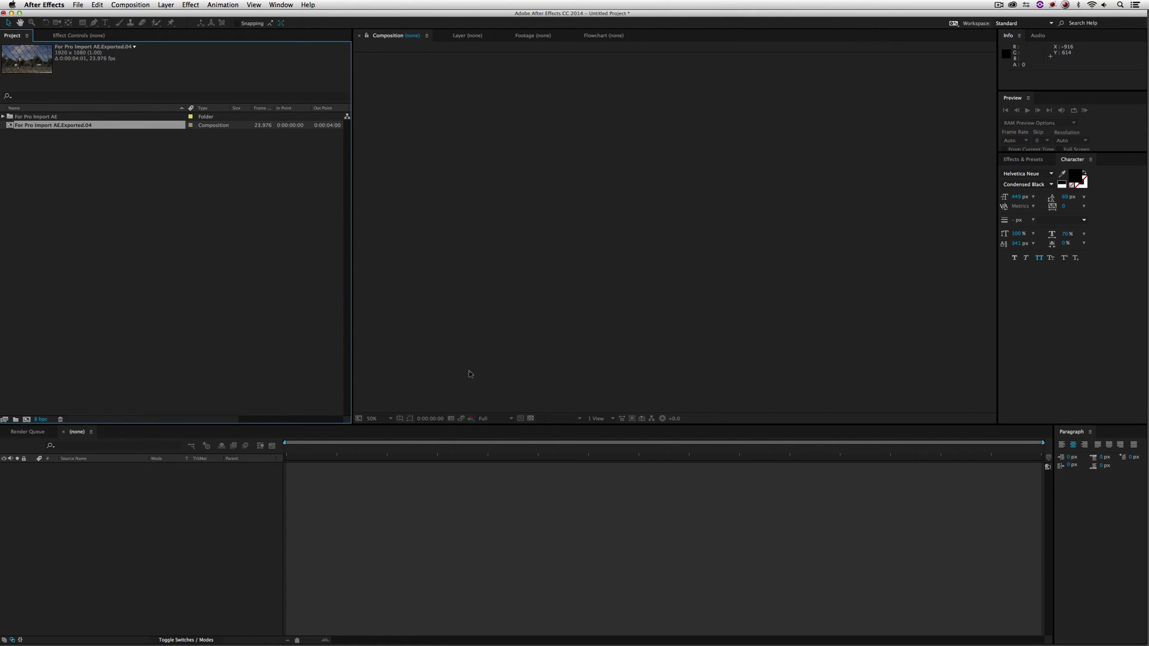
{"action": "double_click", "coordinate": [59, 127]}
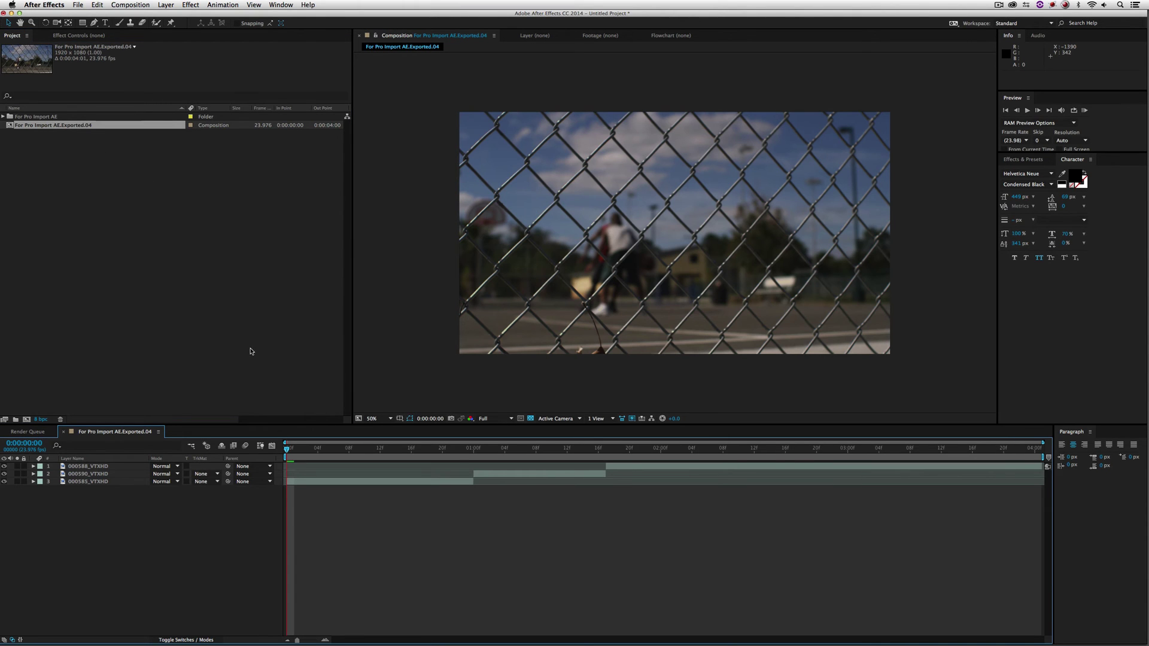
{"action": "left_click_drag", "start_coordinate": [316, 453], "coordinate": [681, 471]}
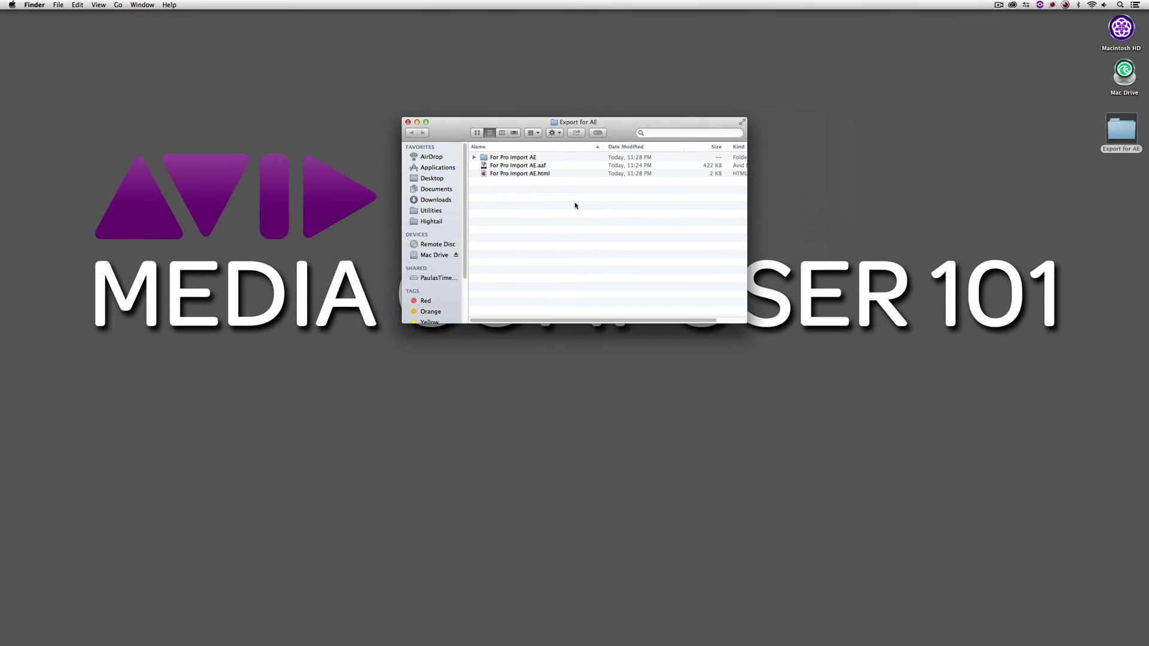
Open the 000585 clip in QuickTime Player 7 after the default app fails to open it
{"action": "left_click", "coordinate": [475, 158]}
{"action": "left_click", "coordinate": [521, 167]}
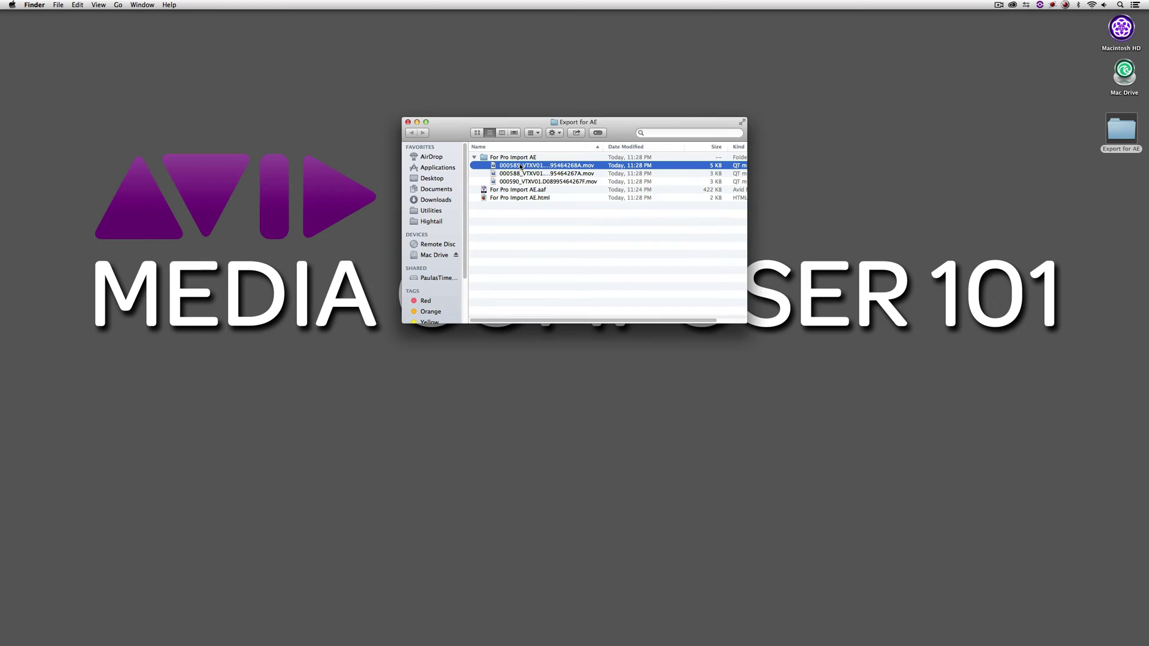
{"action": "double_click", "coordinate": [521, 166]}
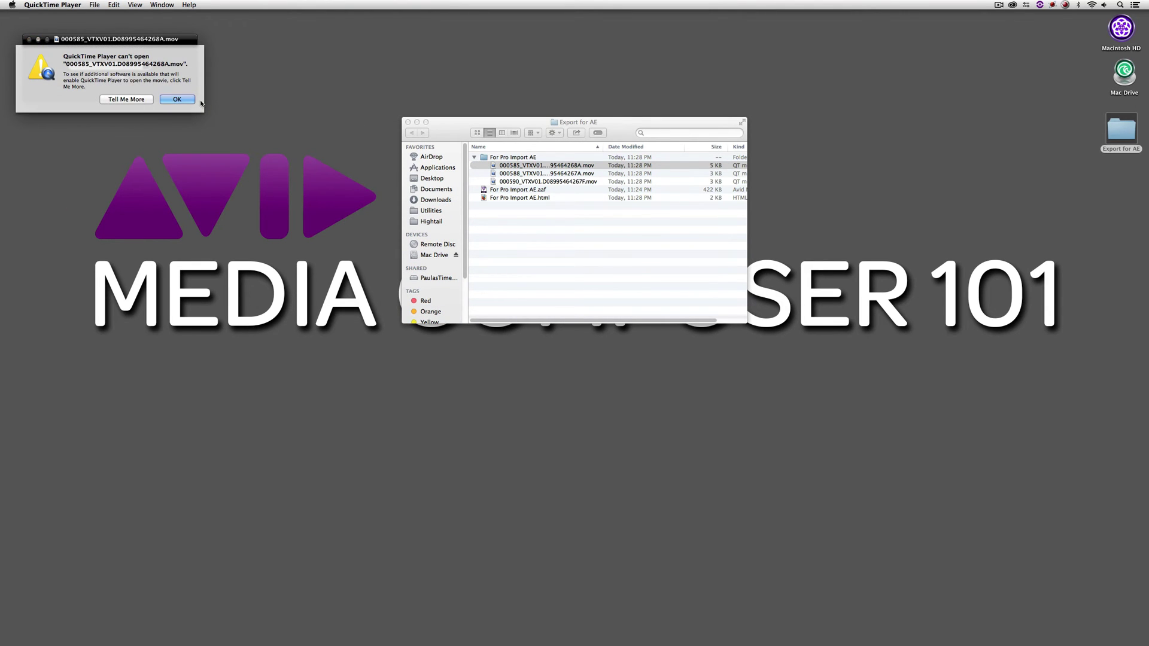
{"action": "left_click", "coordinate": [170, 98]}
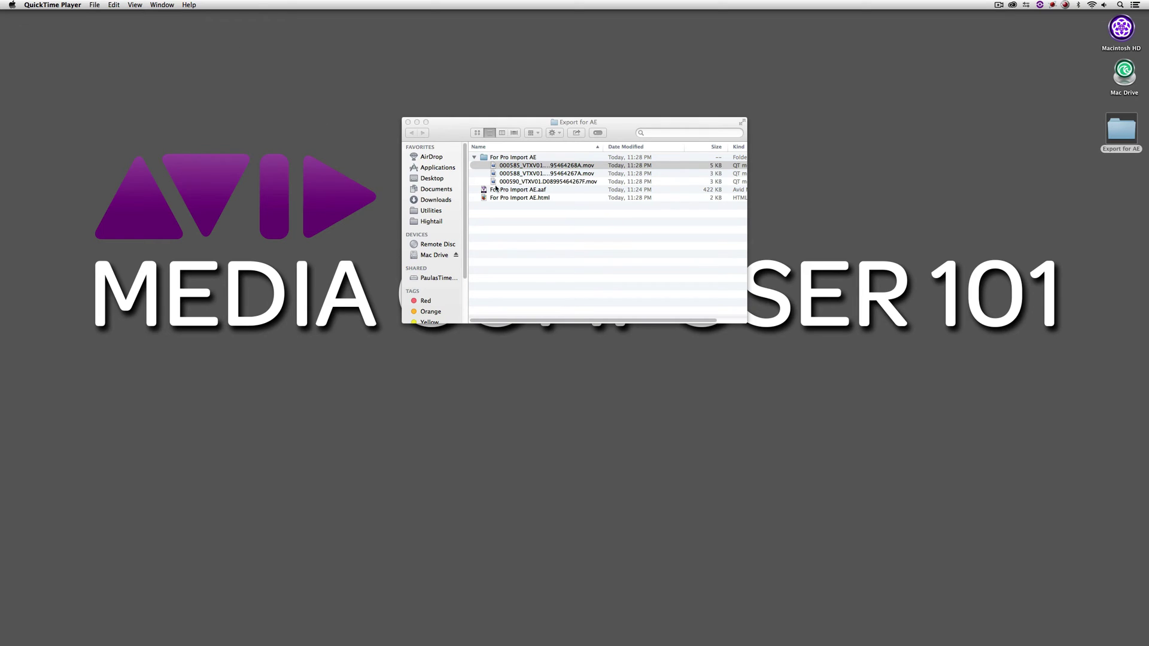
{"action": "right_click", "coordinate": [524, 166]}
{"action": "mouse_move", "coordinate": [620, 179]}
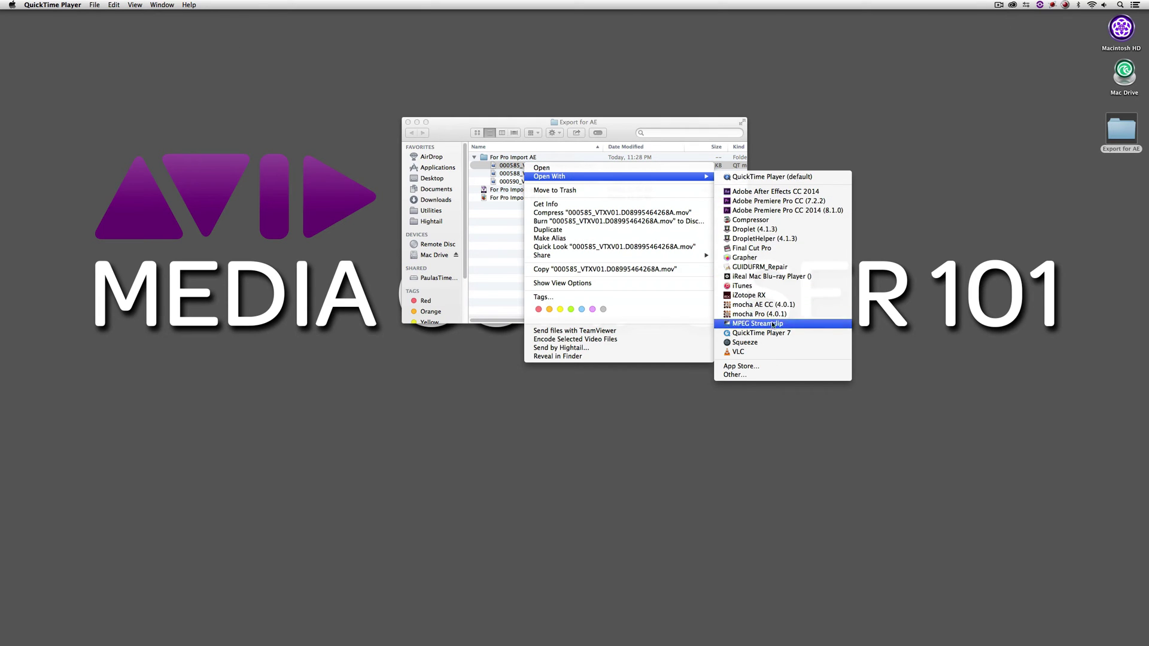
{"action": "left_click", "coordinate": [757, 333]}
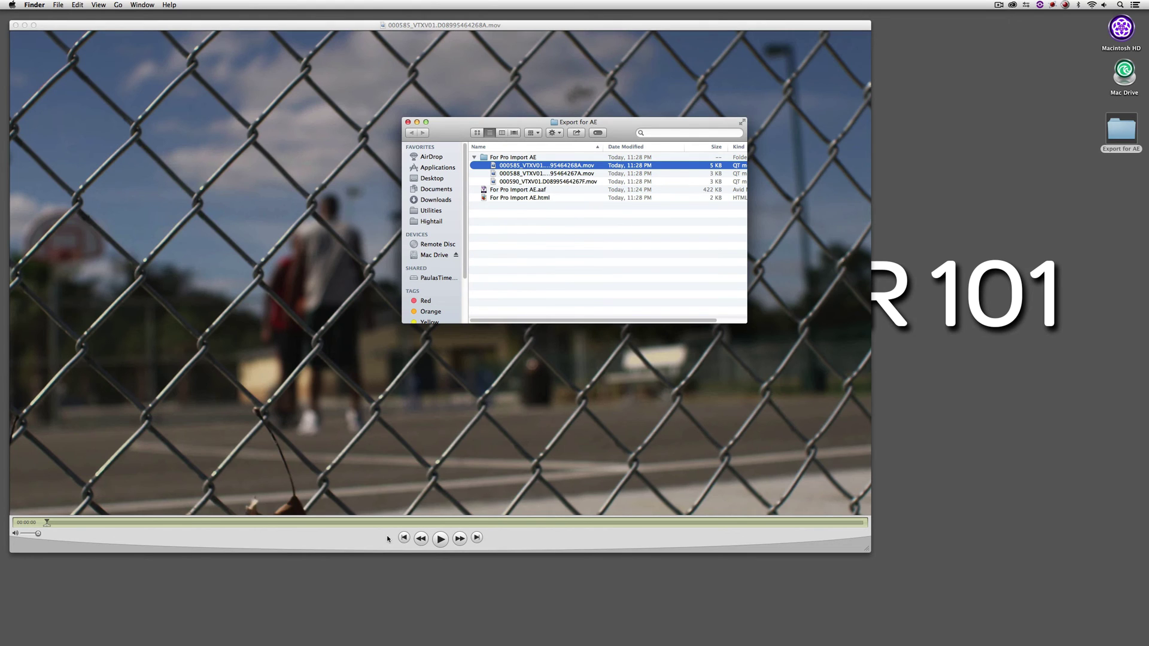
Scrub the clip through to 16 seconds, then quit QuickTime and return to After Effects
{"action": "left_click", "coordinate": [389, 524]}
{"action": "left_click", "coordinate": [408, 523]}
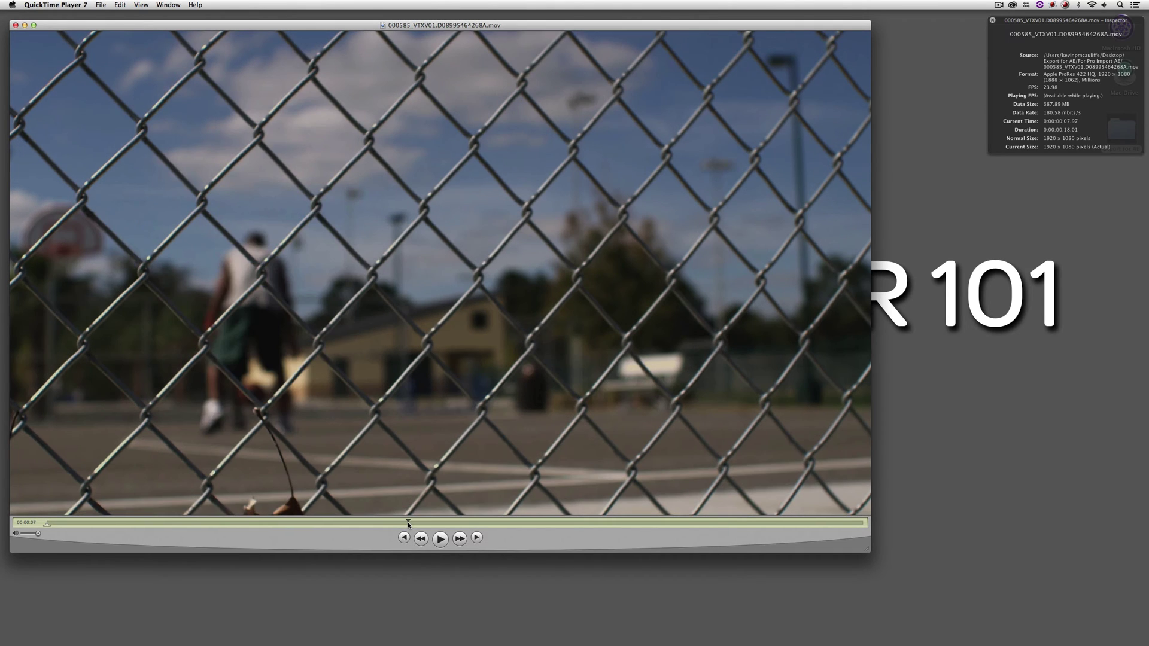
{"action": "left_click", "coordinate": [481, 523]}
{"action": "left_click", "coordinate": [522, 521]}
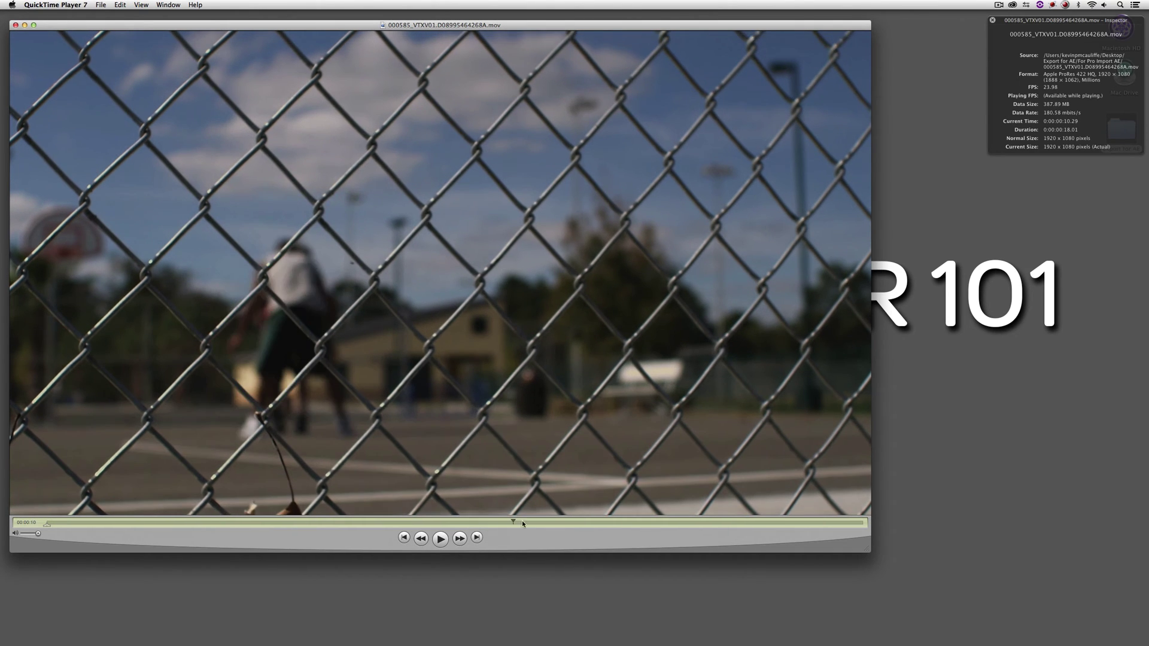
{"action": "left_click", "coordinate": [589, 523]}
{"action": "left_click", "coordinate": [636, 522]}
{"action": "left_click", "coordinate": [700, 522]}
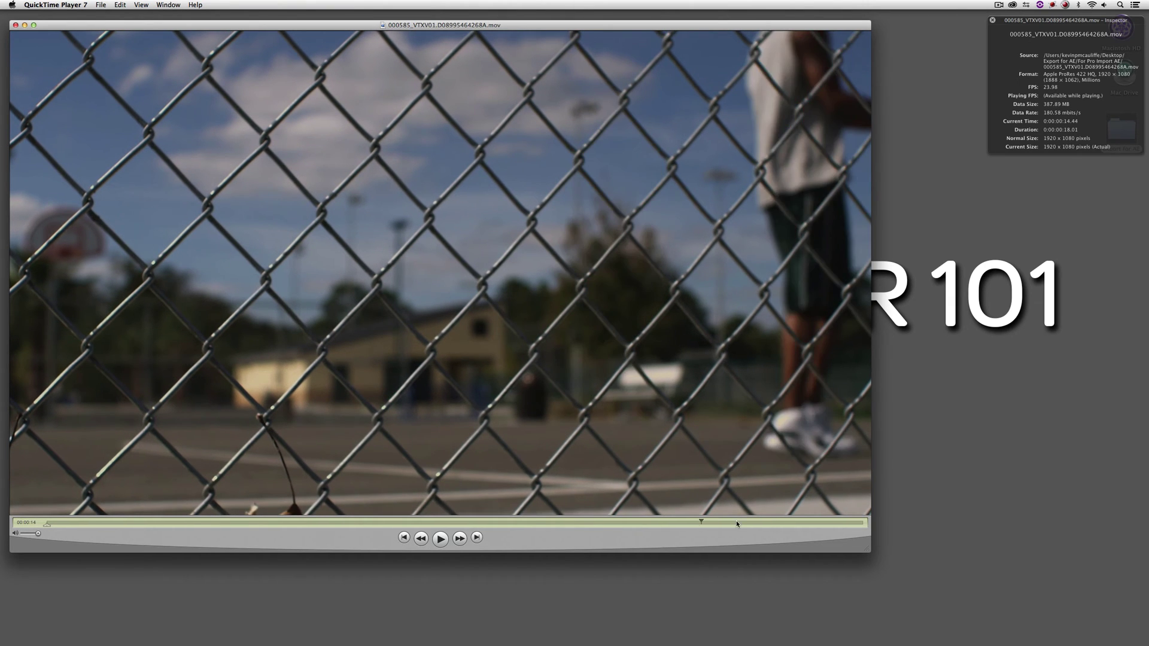
{"action": "left_click", "coordinate": [737, 522]}
{"action": "left_click", "coordinate": [773, 522]}
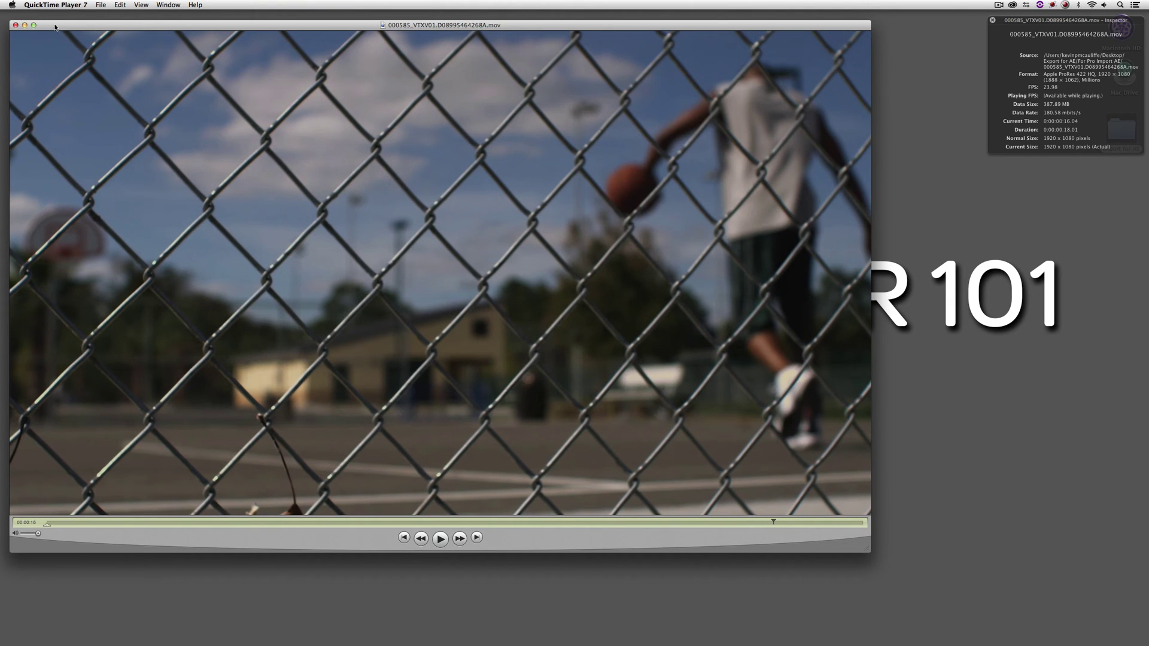
{"action": "key", "text": "super+q"}
{"action": "key", "text": "super+Tab"}
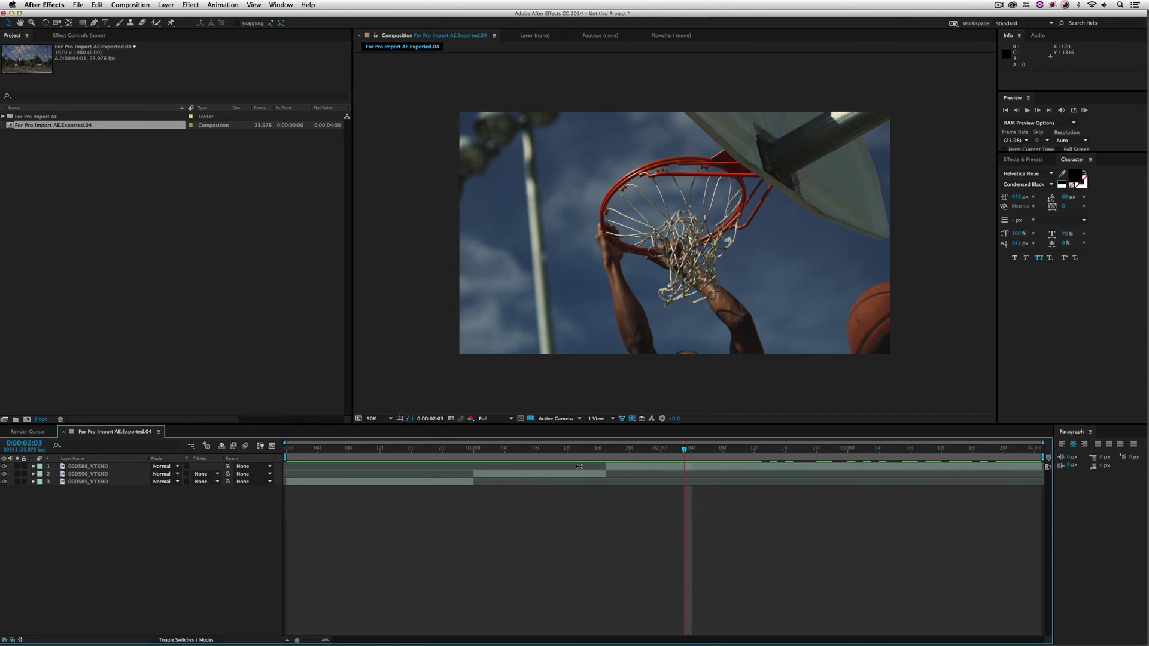
{"action": "mouse_move", "coordinate": [579, 467]}
{"action": "left_mouse_down"}
{"action": "mouse_move", "coordinate": [559, 466]}
{"action": "mouse_move", "coordinate": [610, 464]}
{"action": "mouse_move", "coordinate": [323, 467]}
{"action": "mouse_move", "coordinate": [580, 466]}
{"action": "left_mouse_up"}
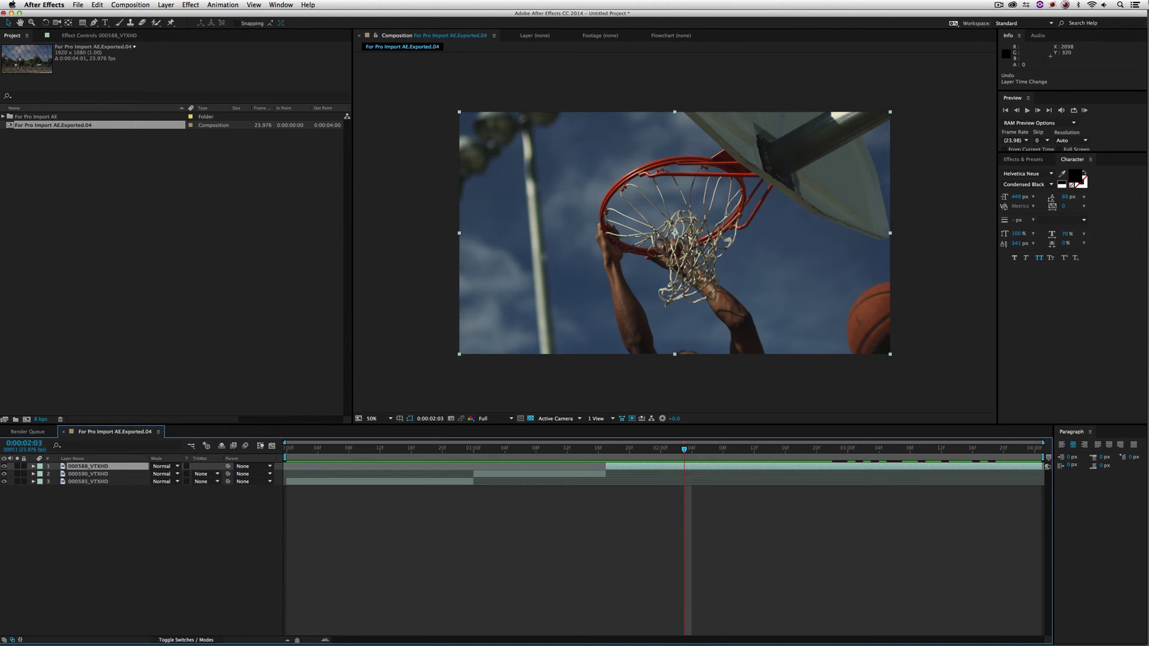
Rename the comp 'For Pro Import AE.Exported FINAL' and add it to the Render Queue
{"action": "left_click", "coordinate": [85, 127]}
{"action": "key", "text": "Return"}
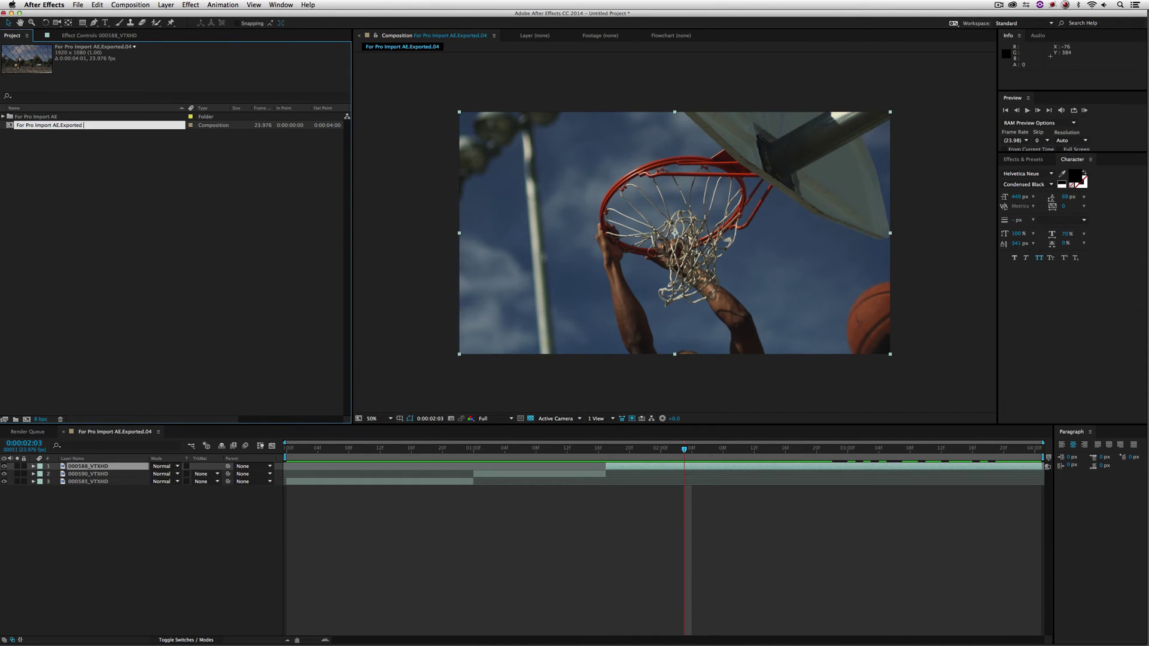
{"action": "key", "text": "Return"}
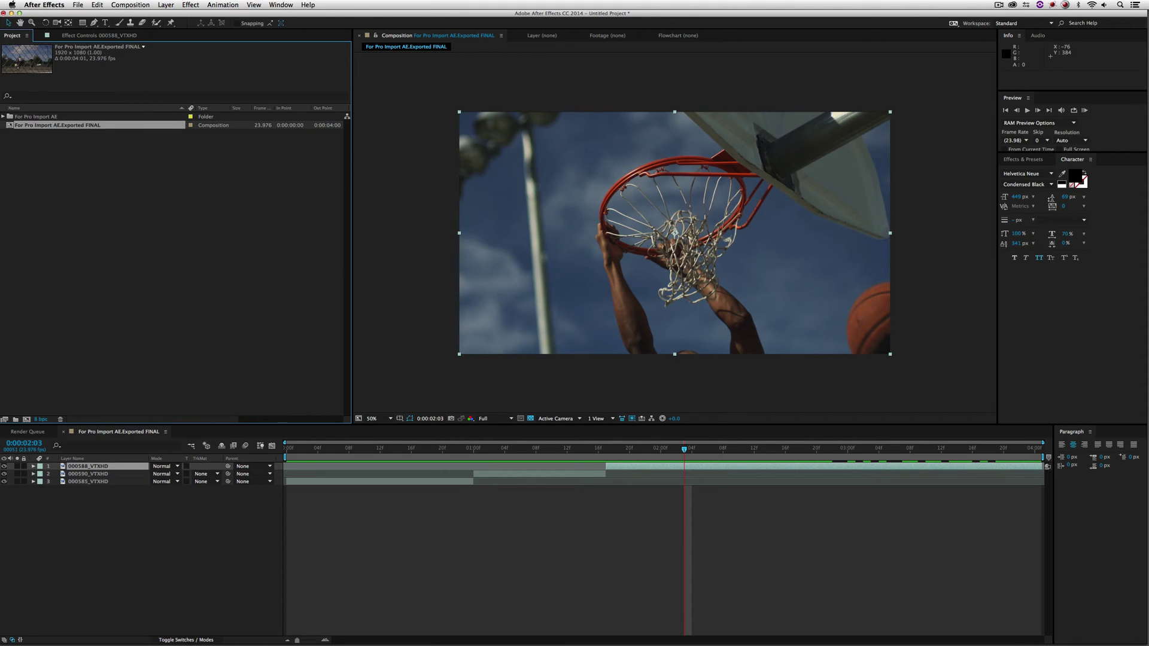
{"action": "left_click", "coordinate": [38, 432]}
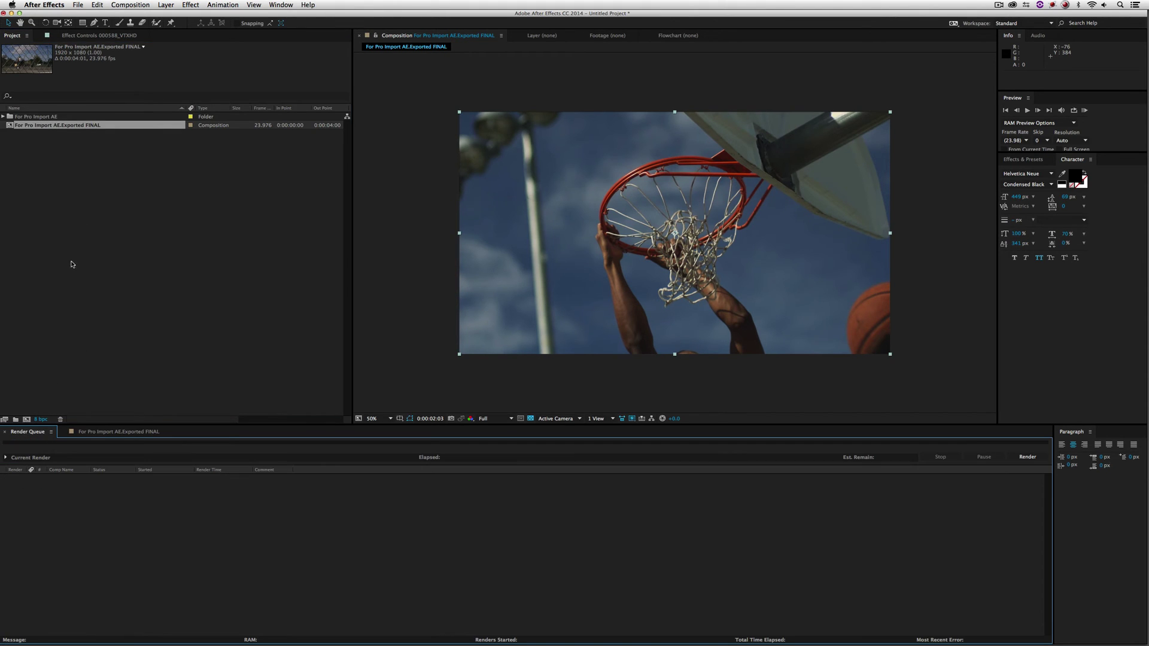
{"action": "left_click_drag", "start_coordinate": [24, 126], "coordinate": [75, 482]}
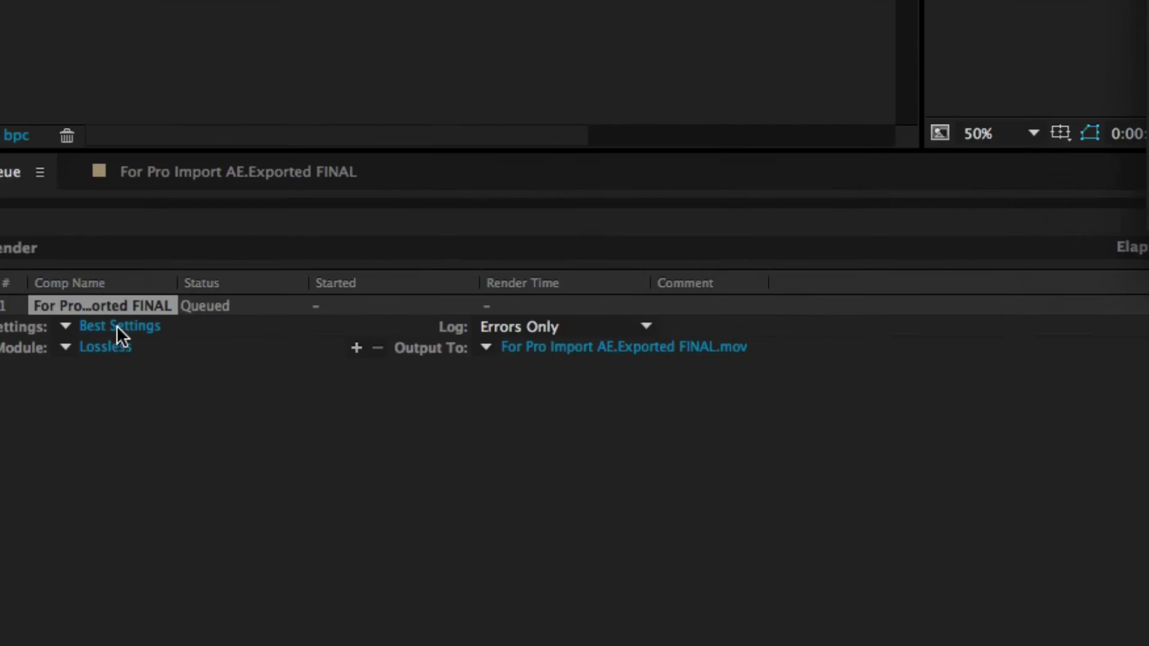
Review Best Settings, leave Field Render Off, and accept the render settings
{"action": "left_click", "coordinate": [269, 228]}
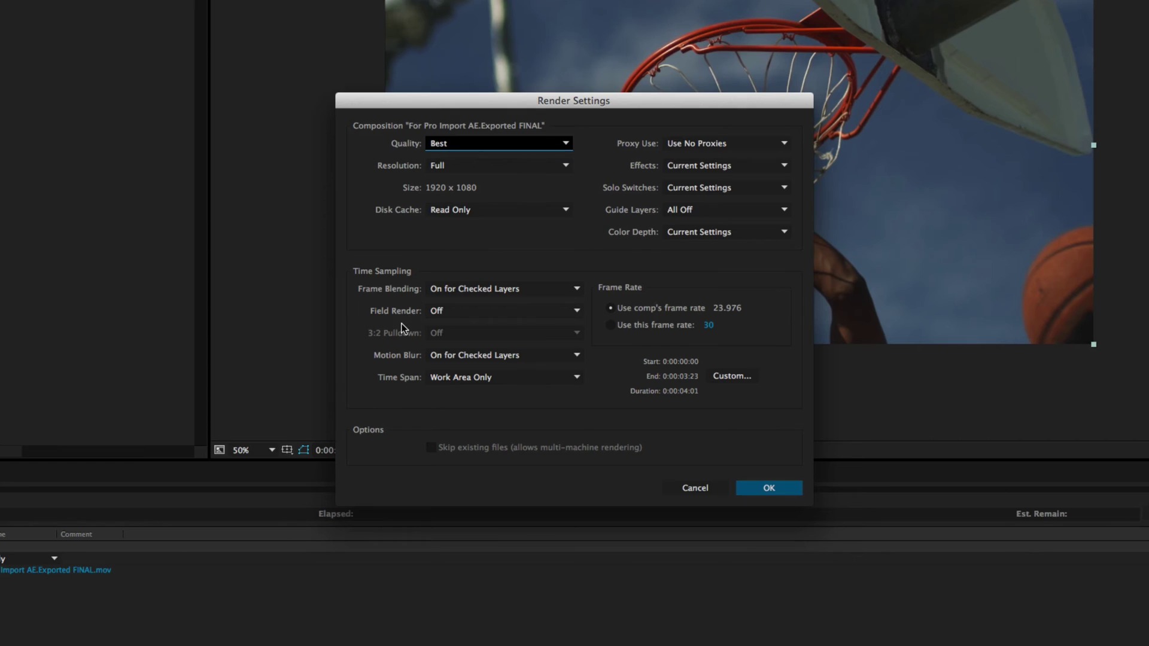
{"action": "left_click", "coordinate": [478, 312]}
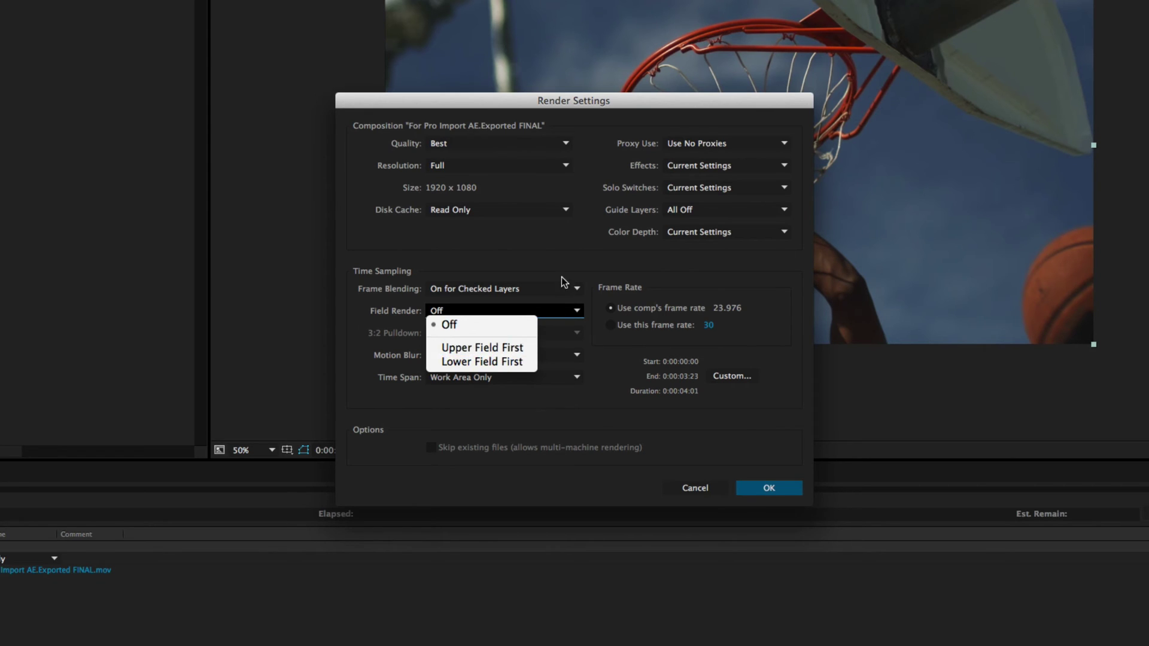
{"action": "left_click", "coordinate": [473, 318]}
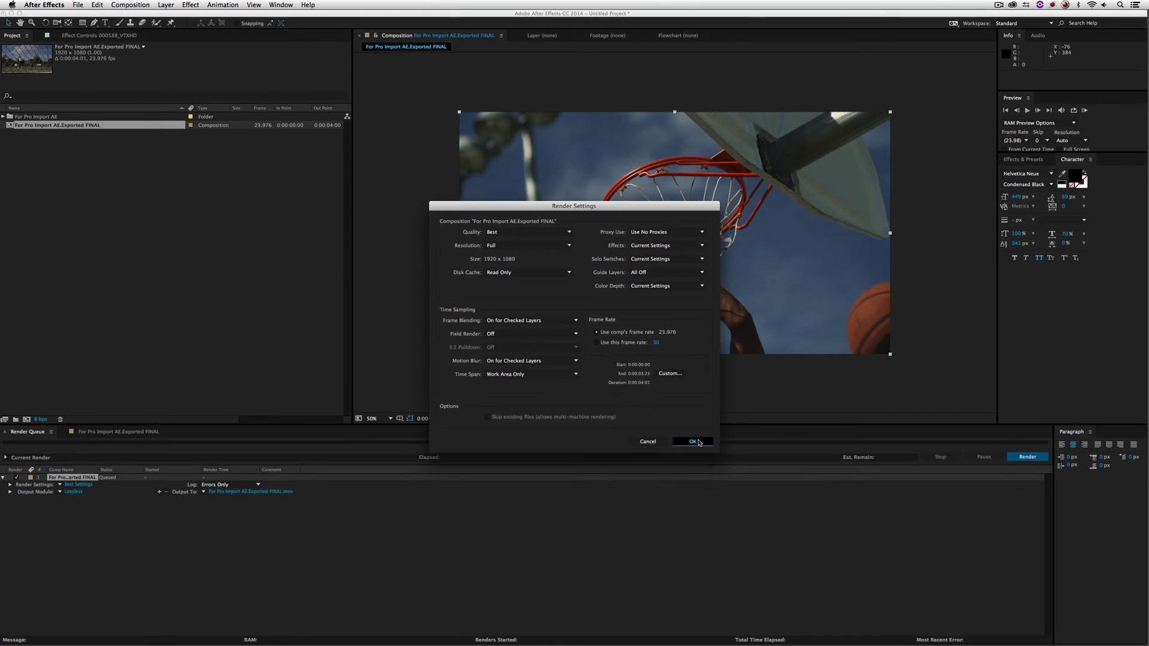
{"action": "left_click", "coordinate": [772, 488]}
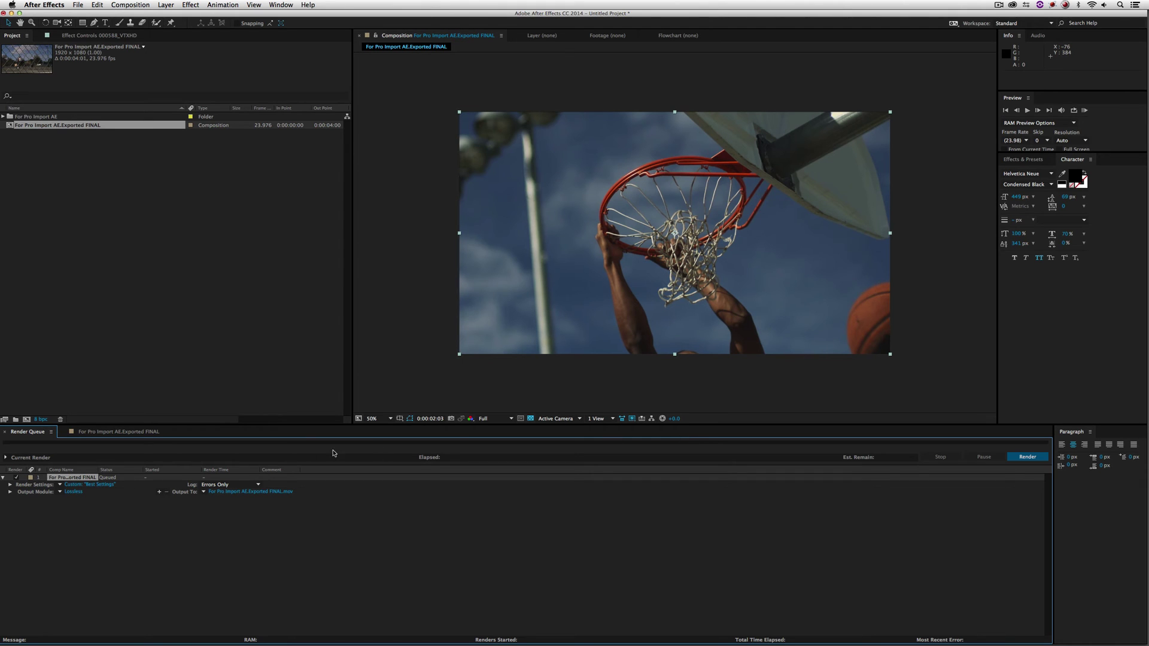
Turn audio output off in the output module settings
{"action": "left_click", "coordinate": [74, 492]}
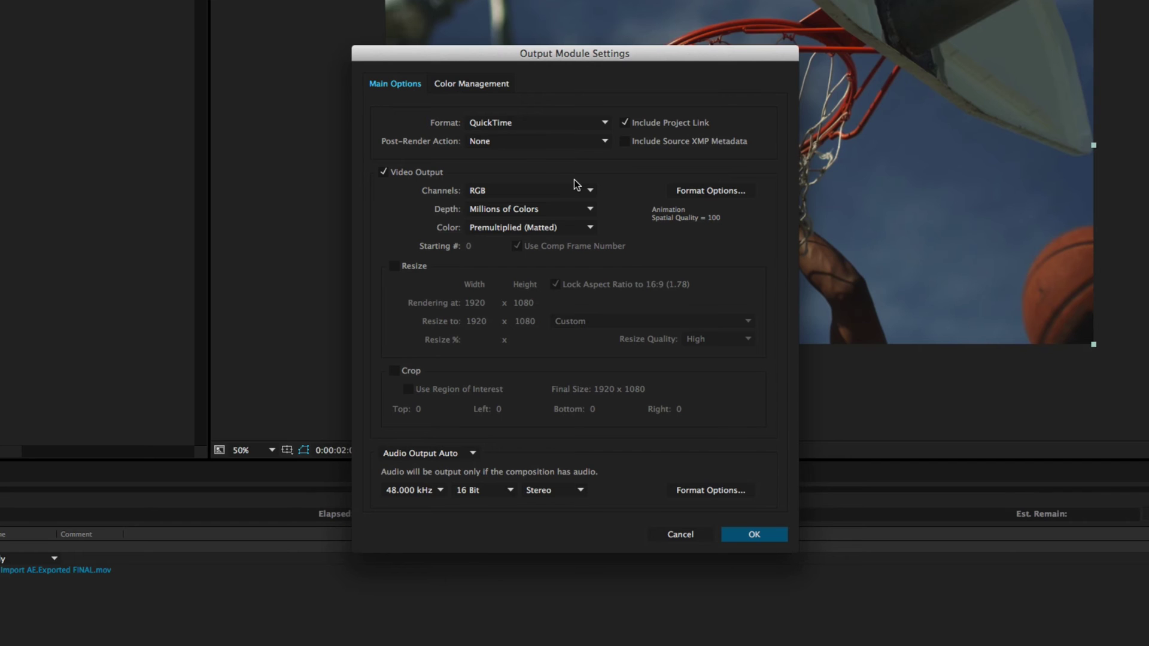
{"action": "left_click", "coordinate": [445, 454]}
{"action": "left_click", "coordinate": [454, 497]}
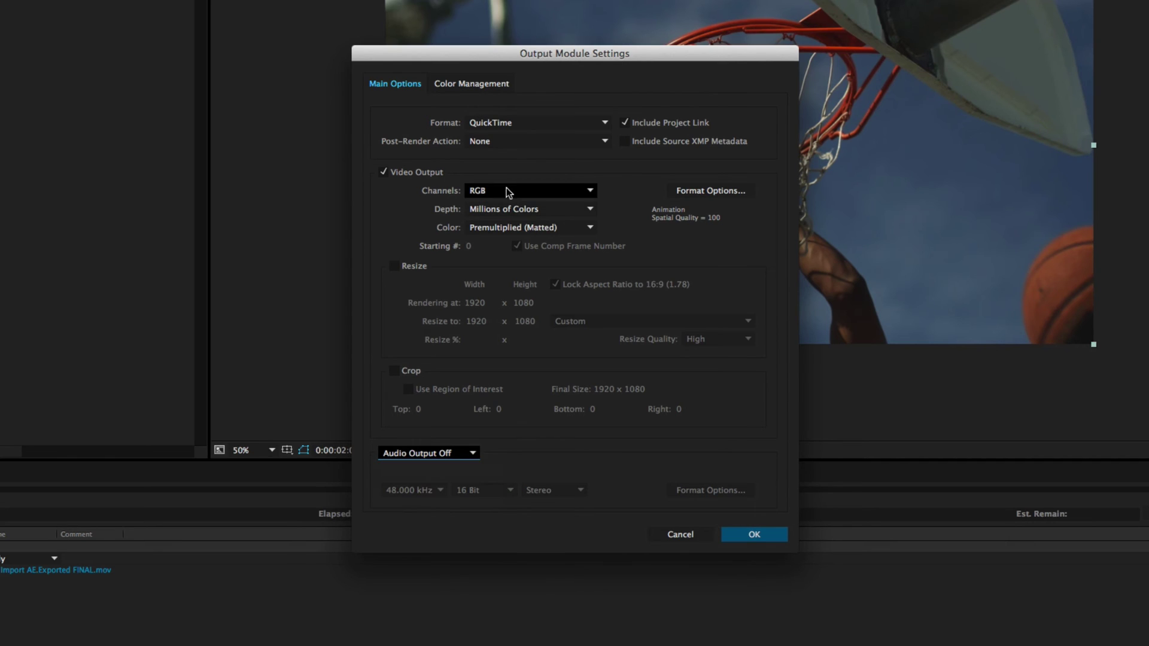
Switch the QuickTime video codec to Avid DNxHD Codec and bring up its codec settings
{"action": "left_click", "coordinate": [704, 191]}
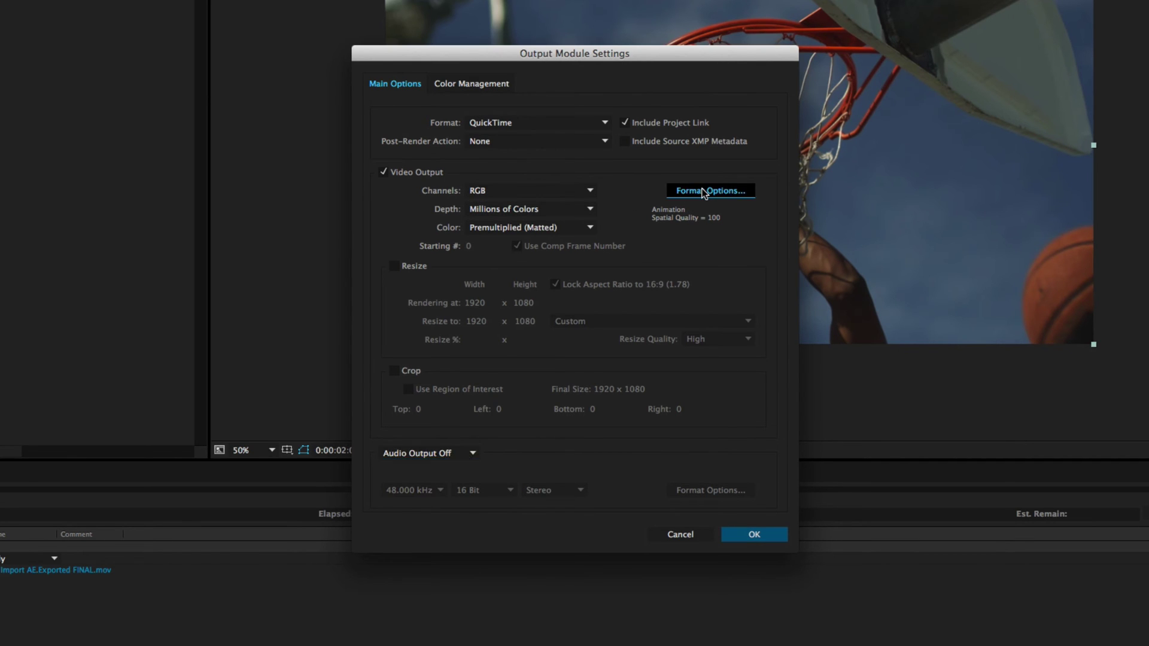
{"action": "left_click", "coordinate": [419, 68]}
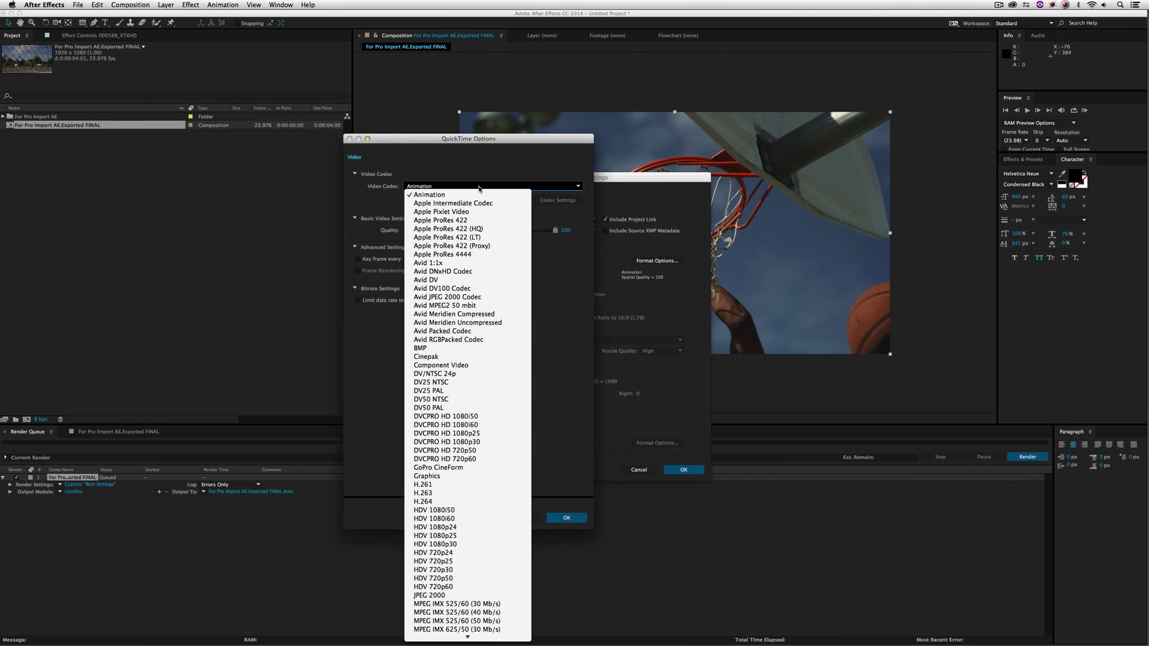
{"action": "left_click", "coordinate": [486, 272]}
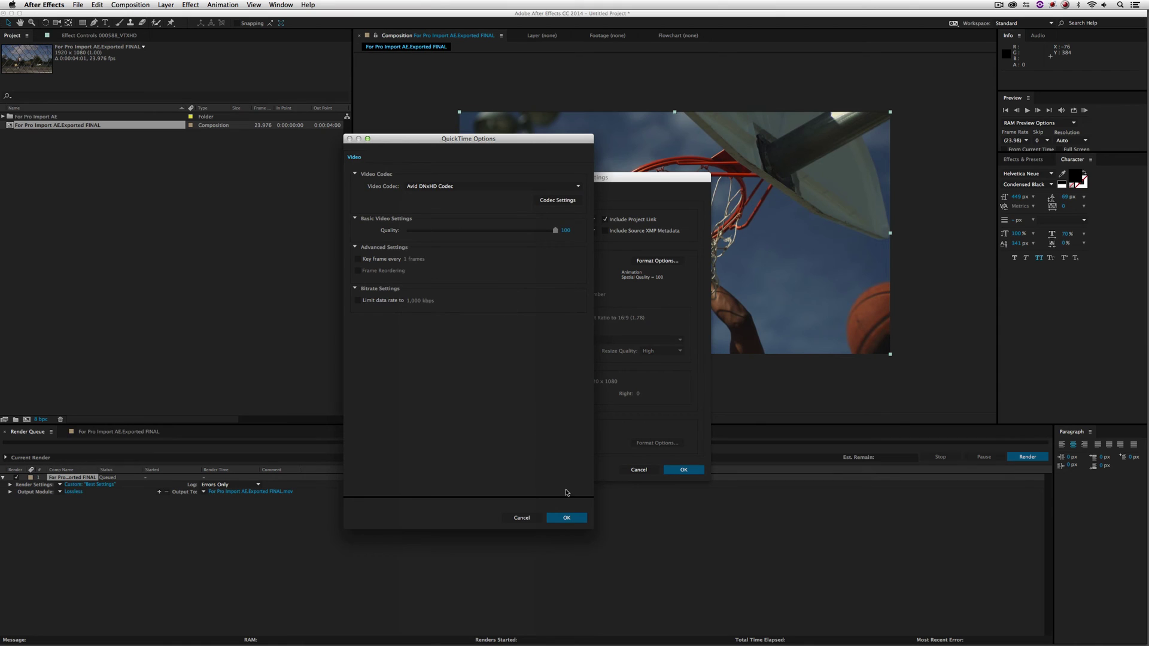
{"action": "left_click", "coordinate": [566, 518]}
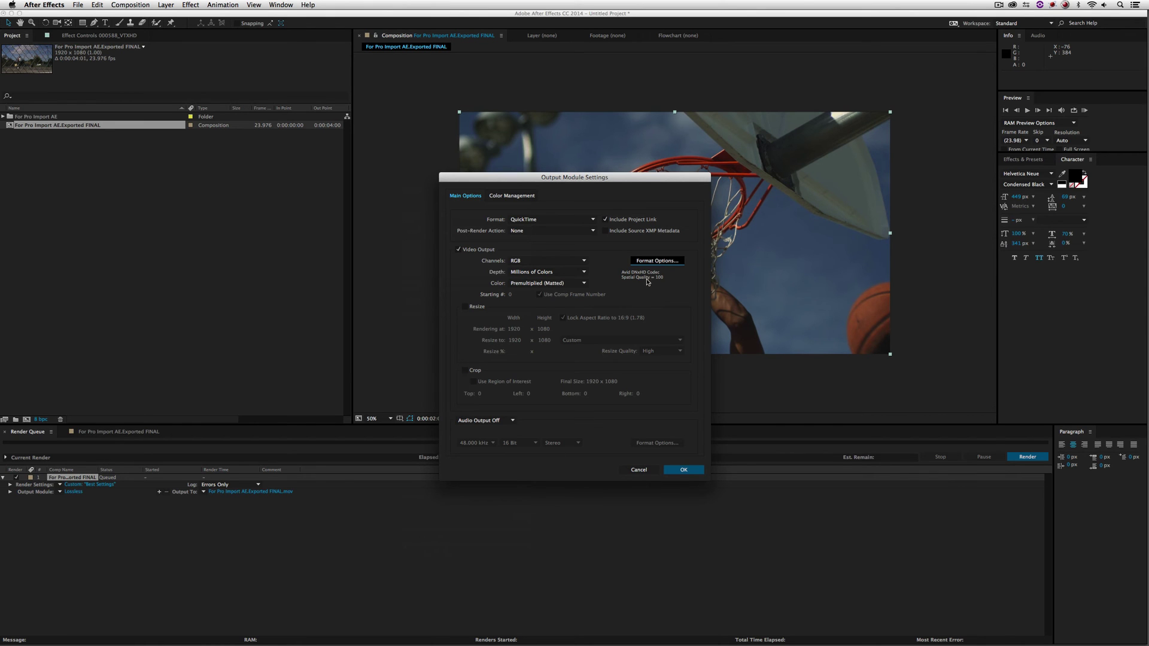
{"action": "left_click", "coordinate": [655, 261]}
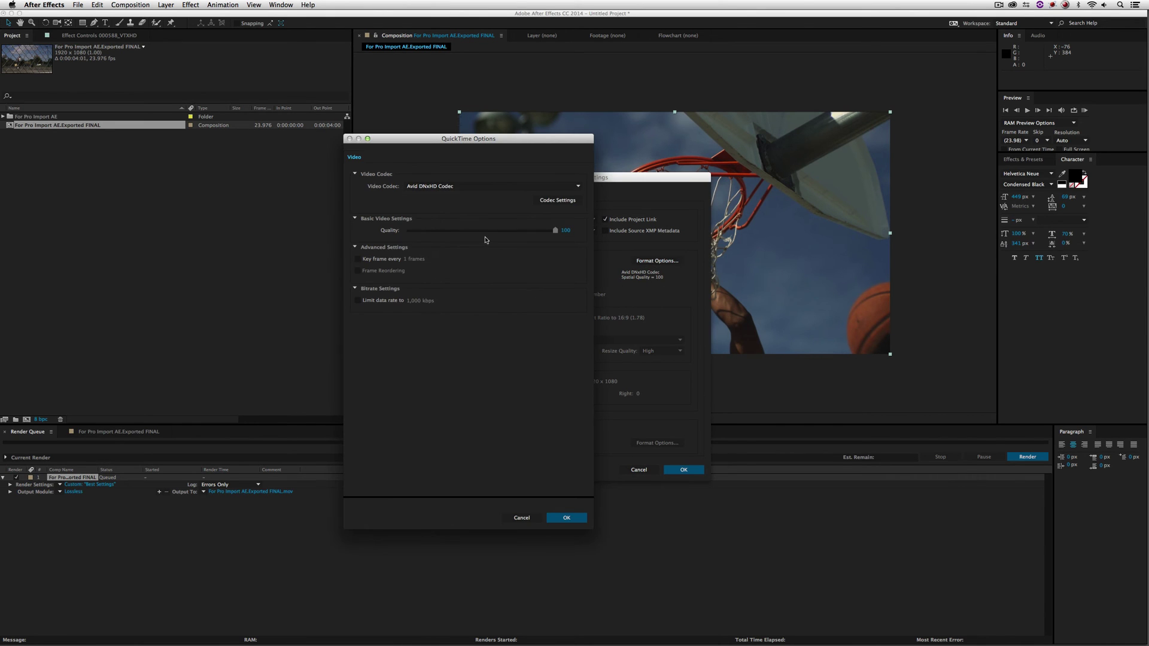
{"action": "left_click", "coordinate": [557, 200]}
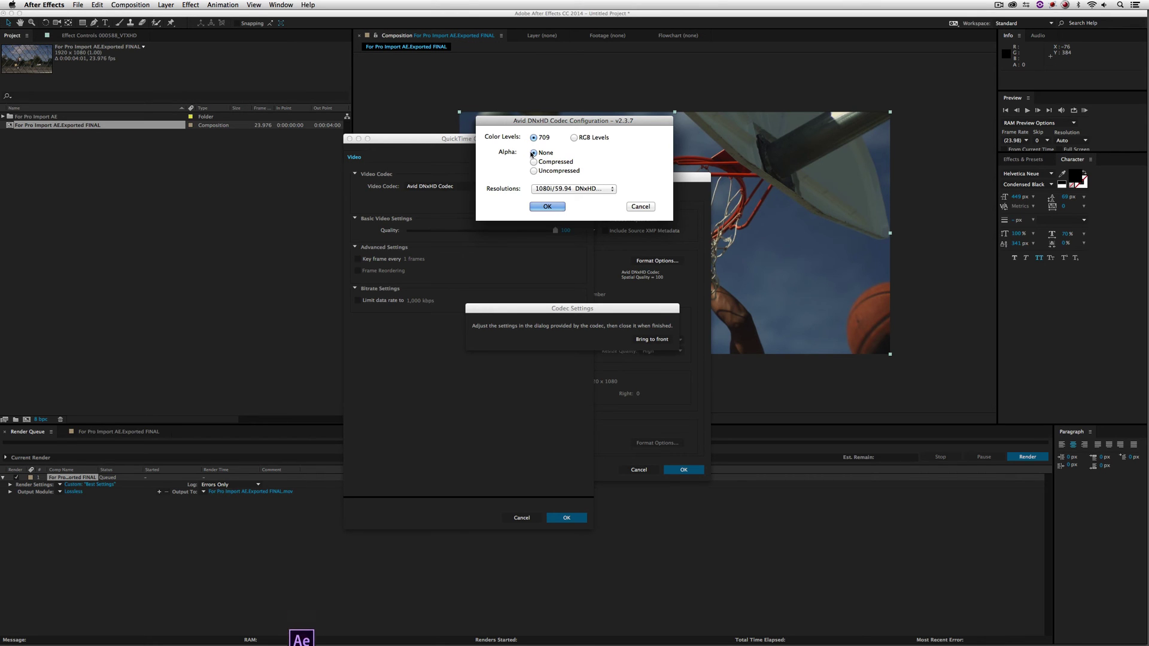
Choose the 1080p/23.976 DNxHD 175 8-bit resolution and confirm the DNxHD configuration
{"action": "left_click", "coordinate": [579, 189]}
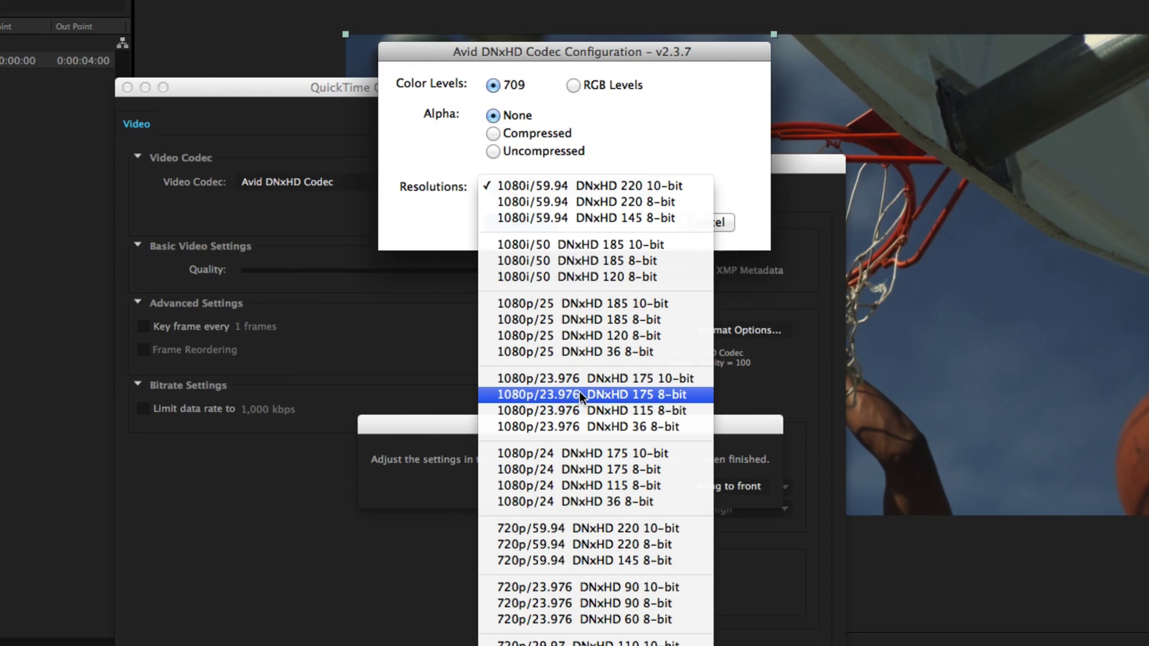
{"action": "left_click", "coordinate": [674, 393]}
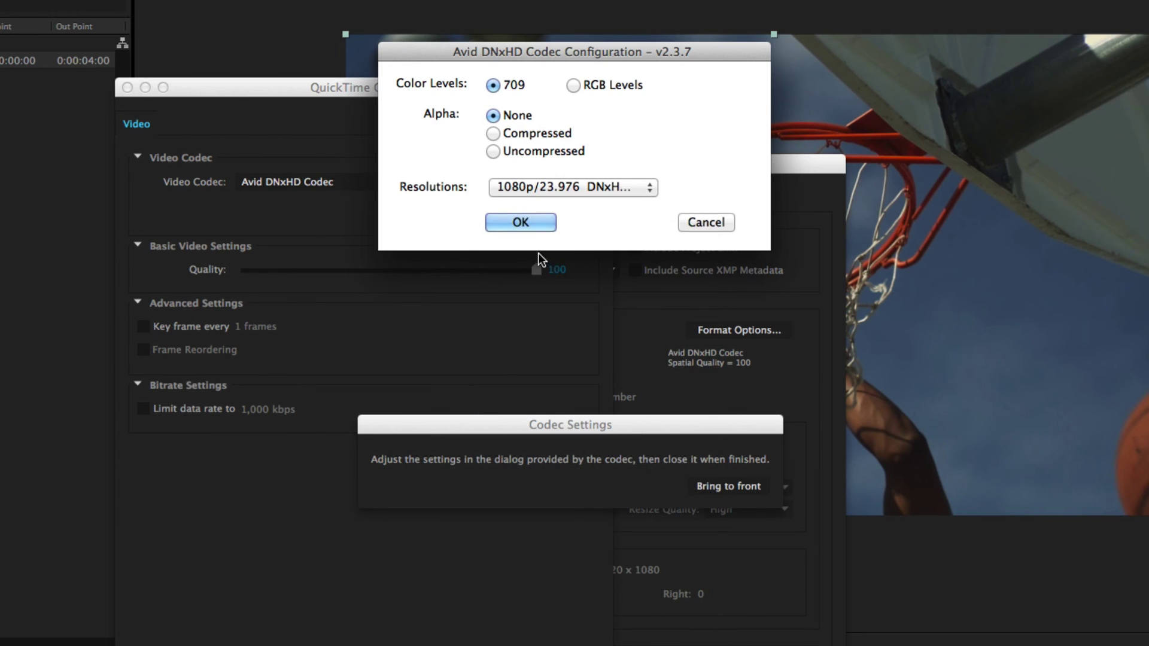
{"action": "left_click", "coordinate": [523, 223]}
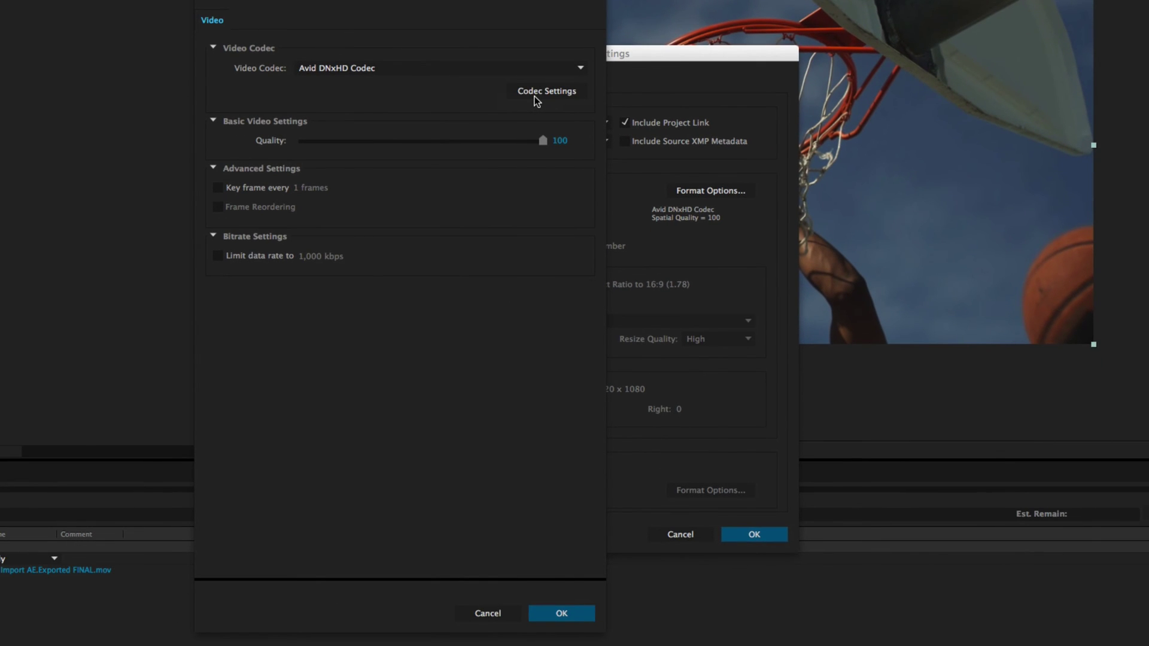
Accept the output settings, save them as template 'DNX HD 175', and make it the Movie Default
{"action": "left_click", "coordinate": [560, 614]}
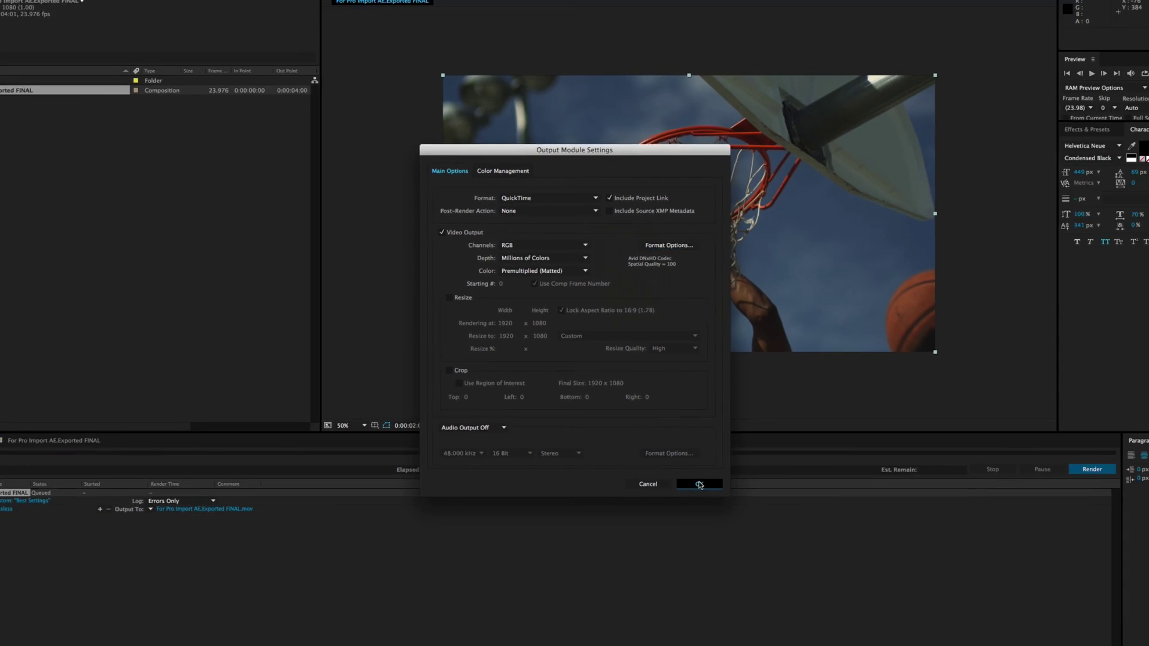
{"action": "left_click", "coordinate": [745, 534]}
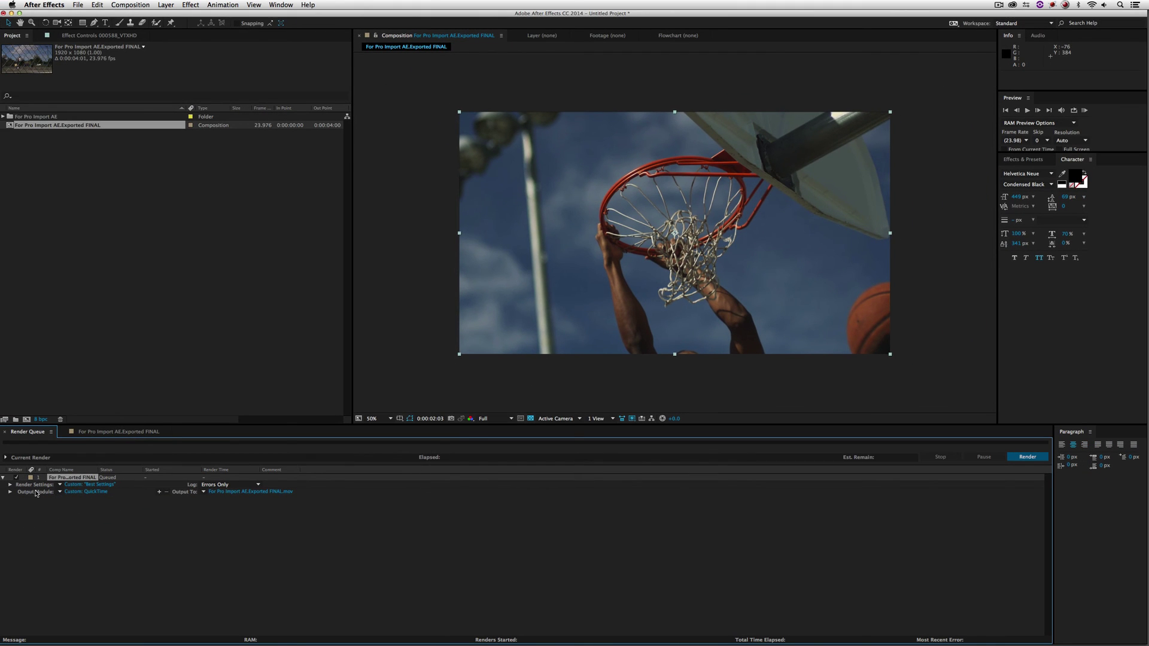
{"action": "left_click", "coordinate": [60, 492]}
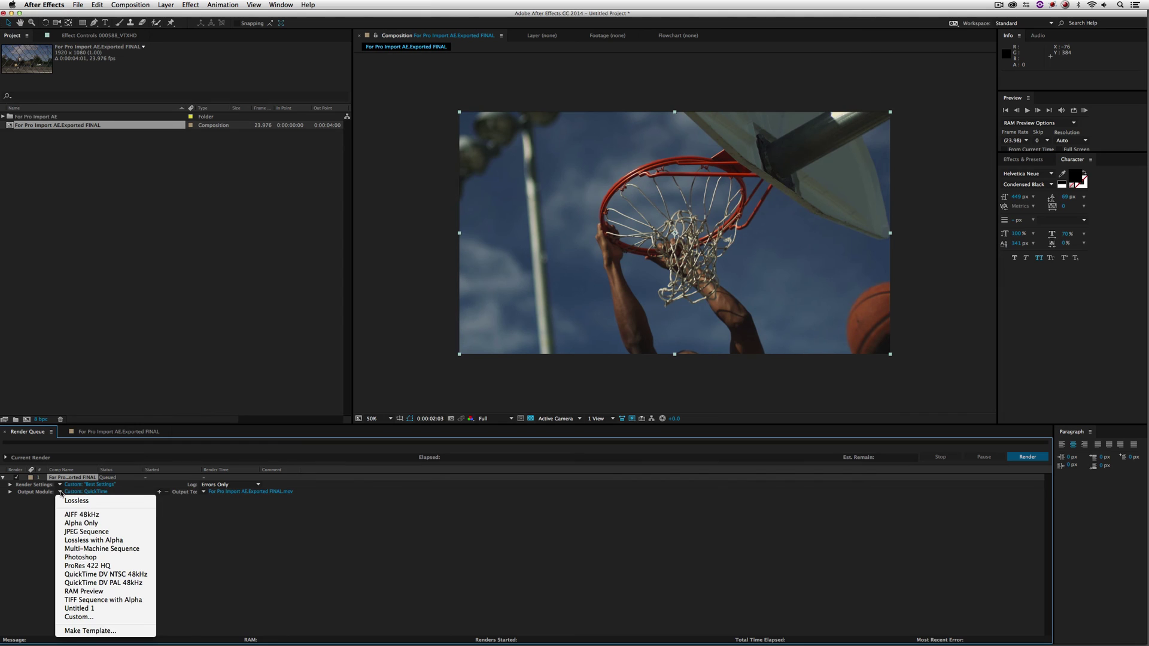
{"action": "left_click", "coordinate": [90, 630]}
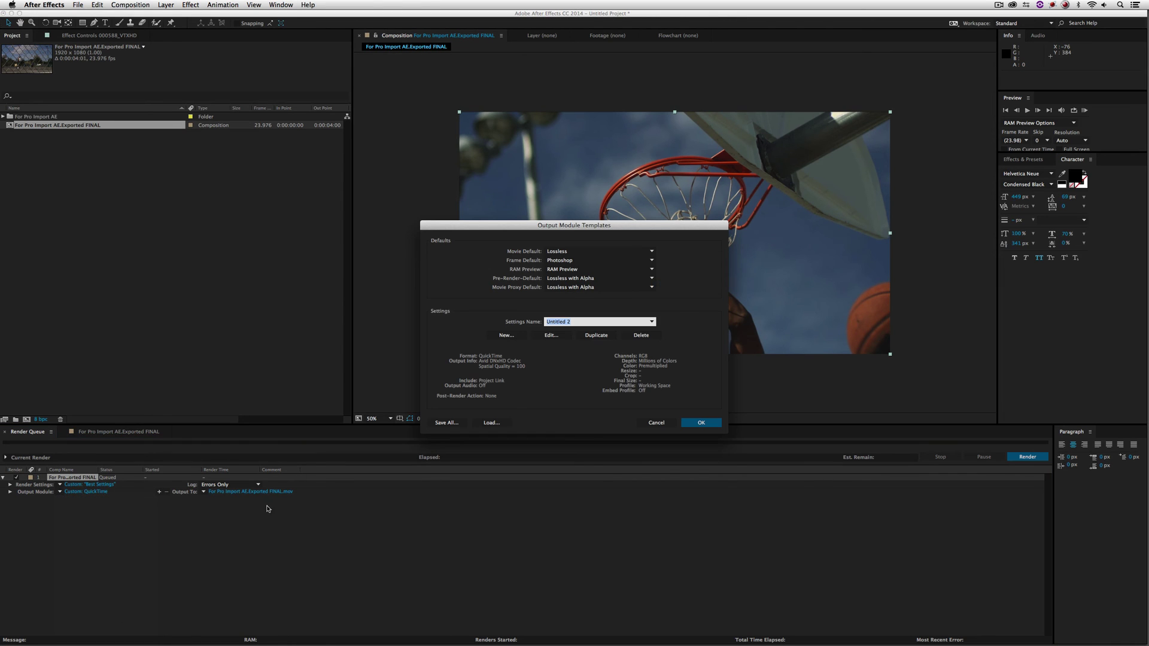
{"action": "type", "text": "DNX HD 175"}
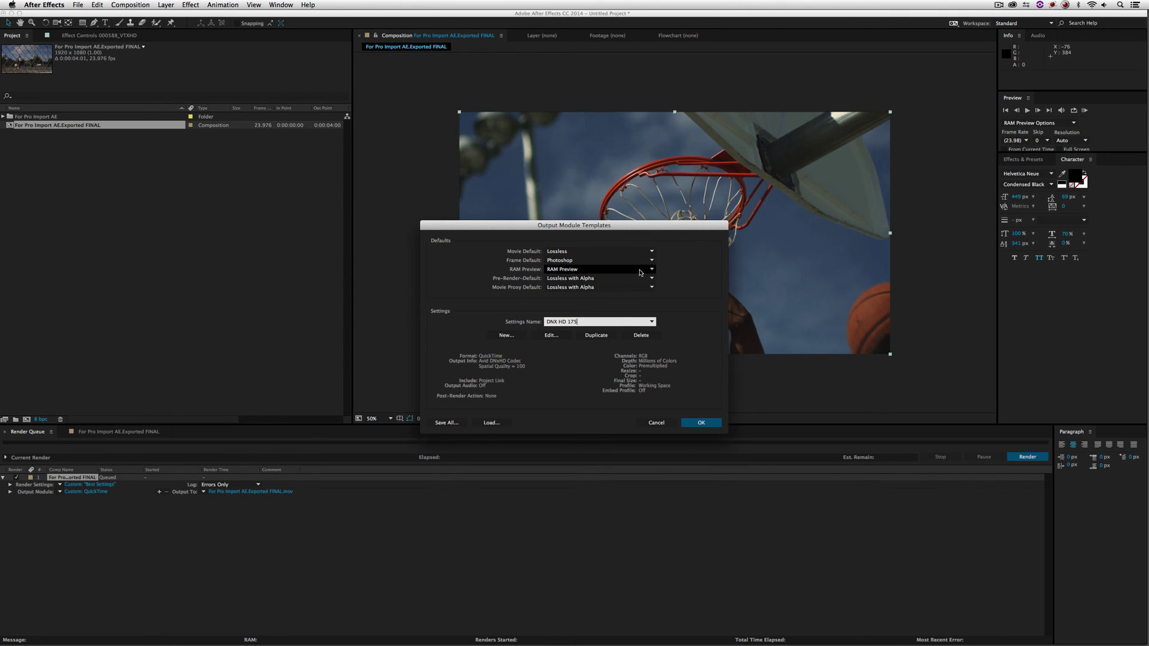
{"action": "left_click", "coordinate": [651, 252]}
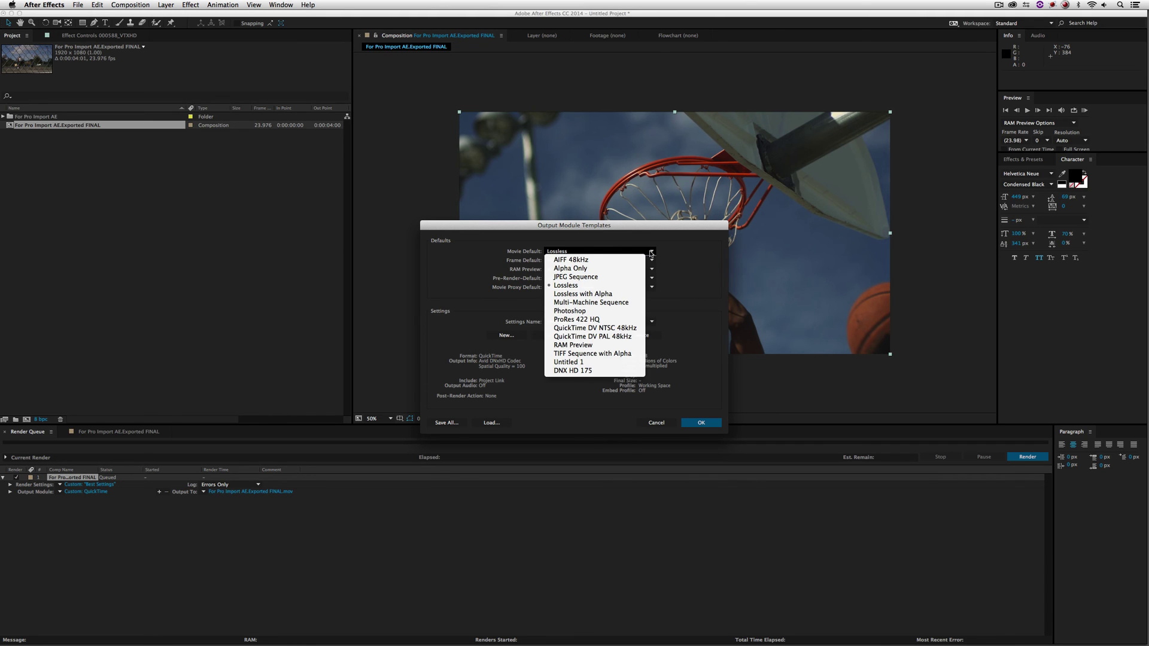
{"action": "left_click", "coordinate": [557, 371]}
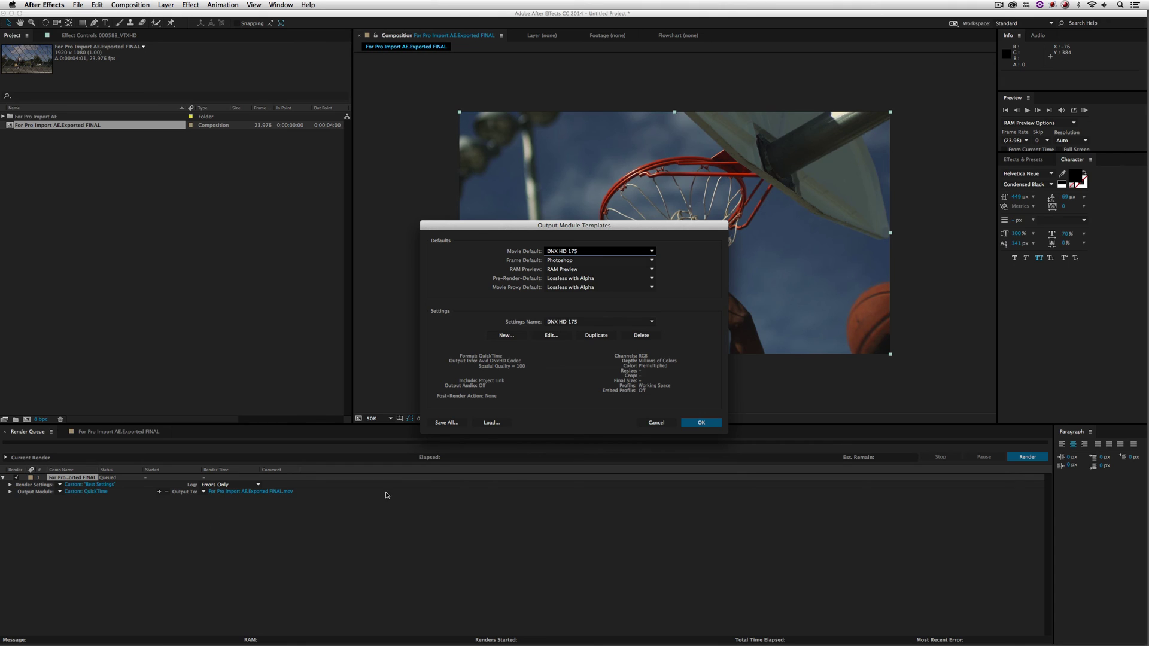
Set the output location to Desktop > Export for AE and render the comp
{"action": "left_click", "coordinate": [686, 426]}
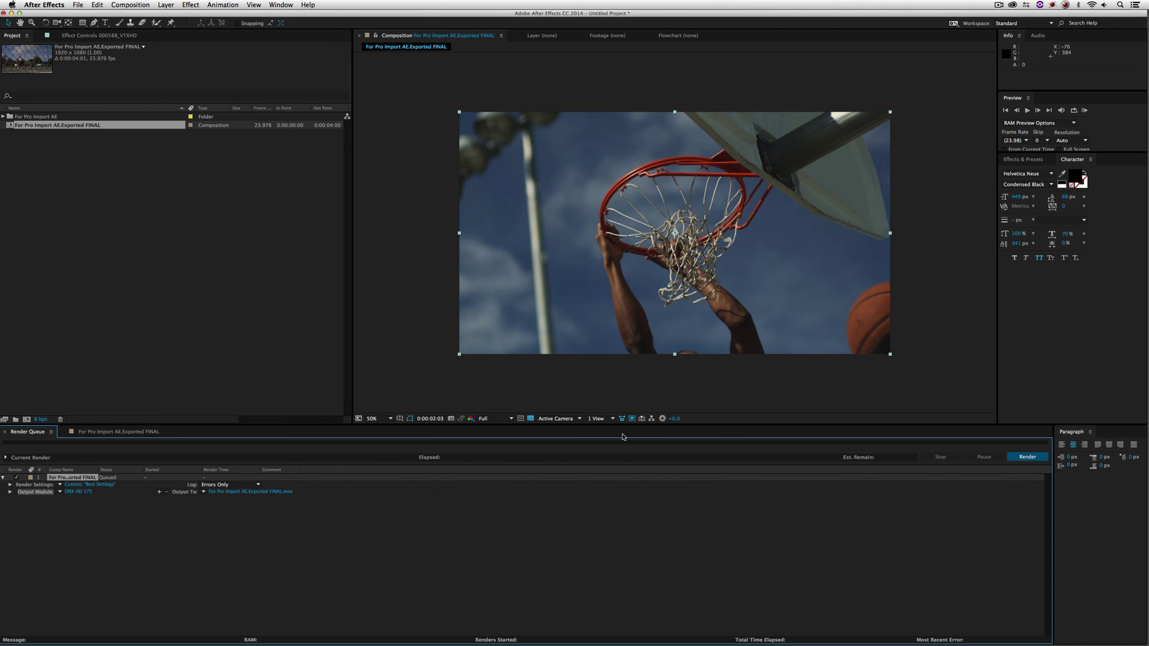
{"action": "left_click", "coordinate": [264, 492]}
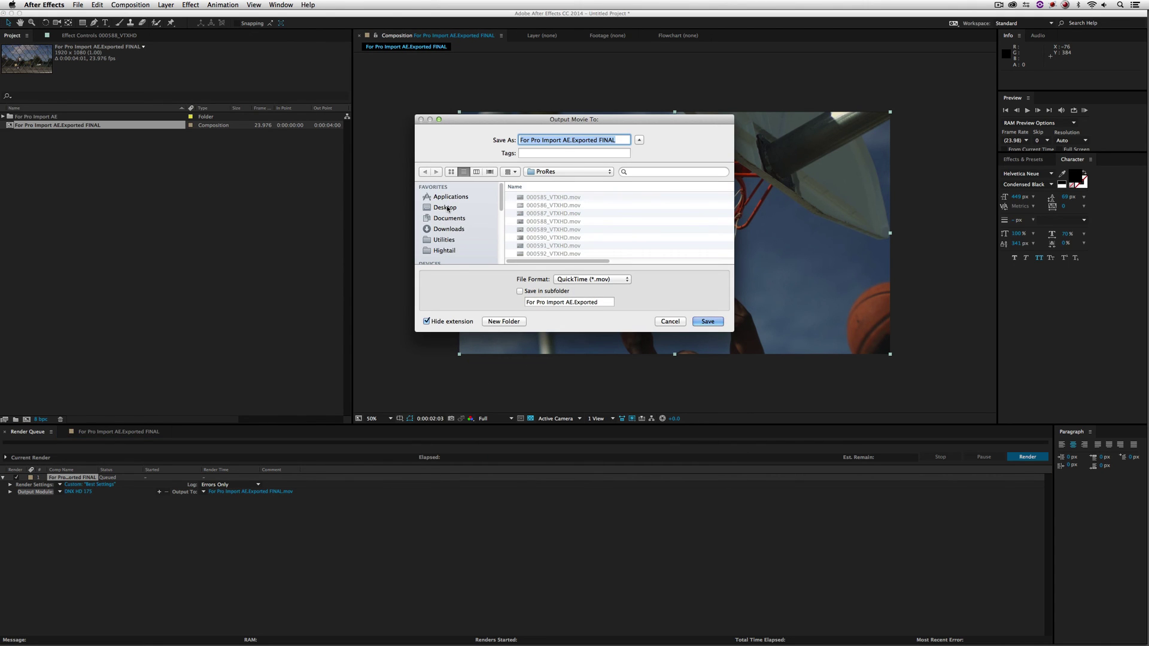
{"action": "left_click", "coordinate": [450, 207]}
{"action": "double_click", "coordinate": [542, 198]}
{"action": "left_click", "coordinate": [705, 322]}
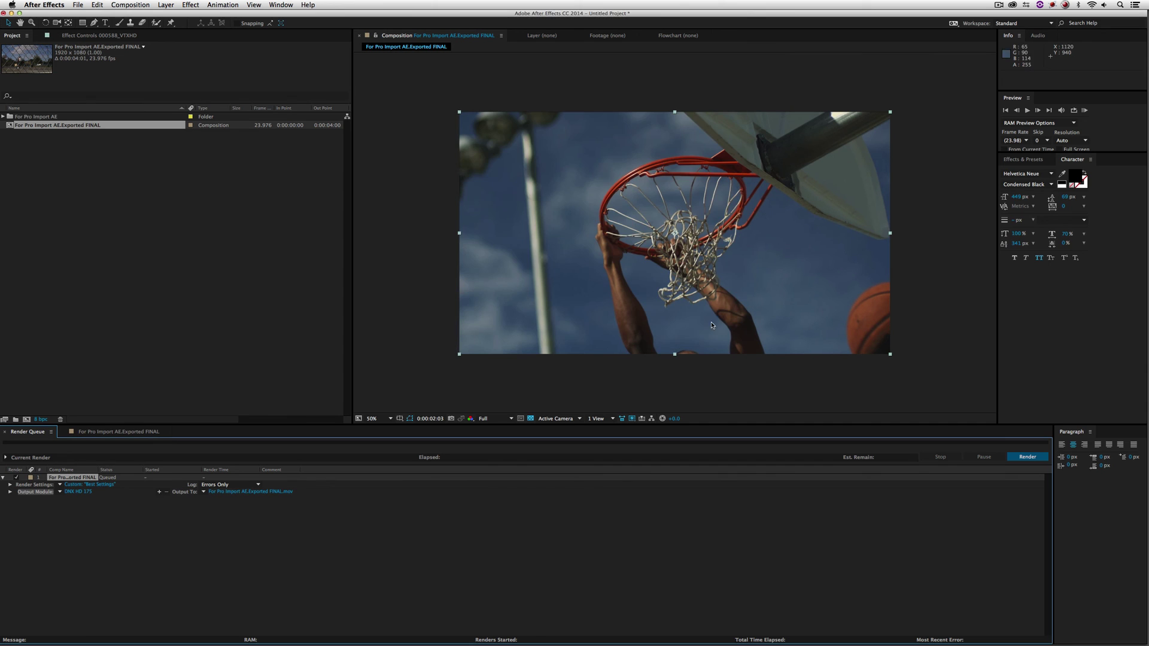
{"action": "left_click", "coordinate": [1027, 456]}
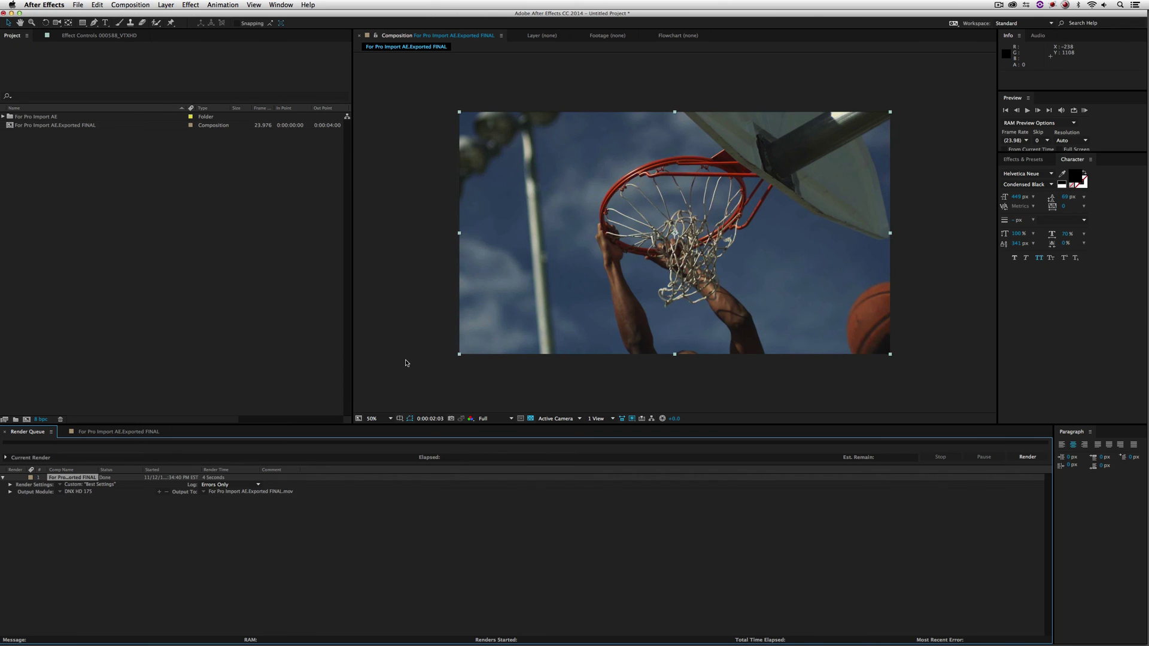
In Finder, collapse the For Pro Import AE folder and bring up options for FINAL.mov
{"action": "key", "text": "super+h"}
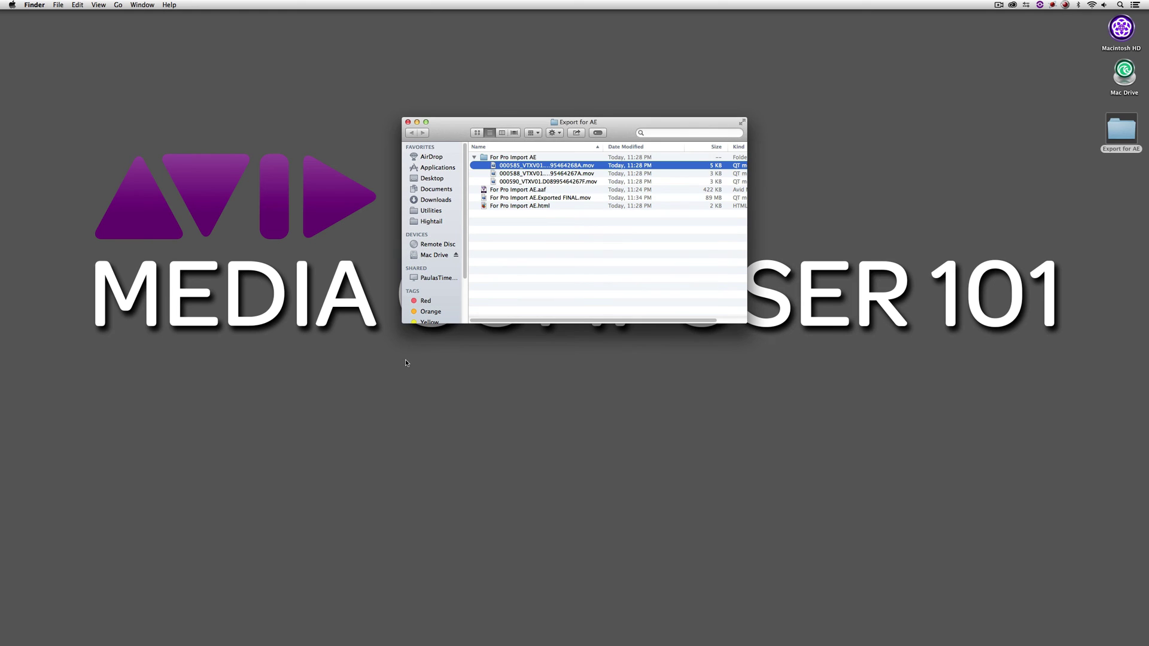
{"action": "left_click", "coordinate": [474, 157]}
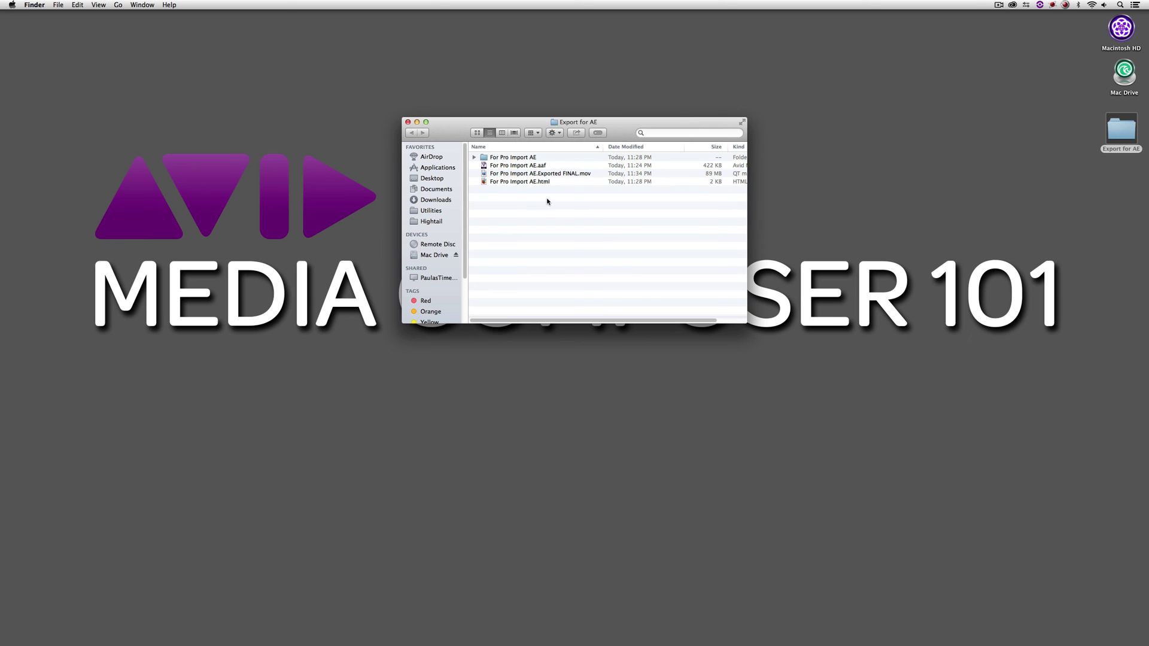
{"action": "right_click", "coordinate": [532, 173]}
Open FINAL.mov in QuickTime Player 7 and reposition the movie info inspector
{"action": "mouse_move", "coordinate": [542, 184]}
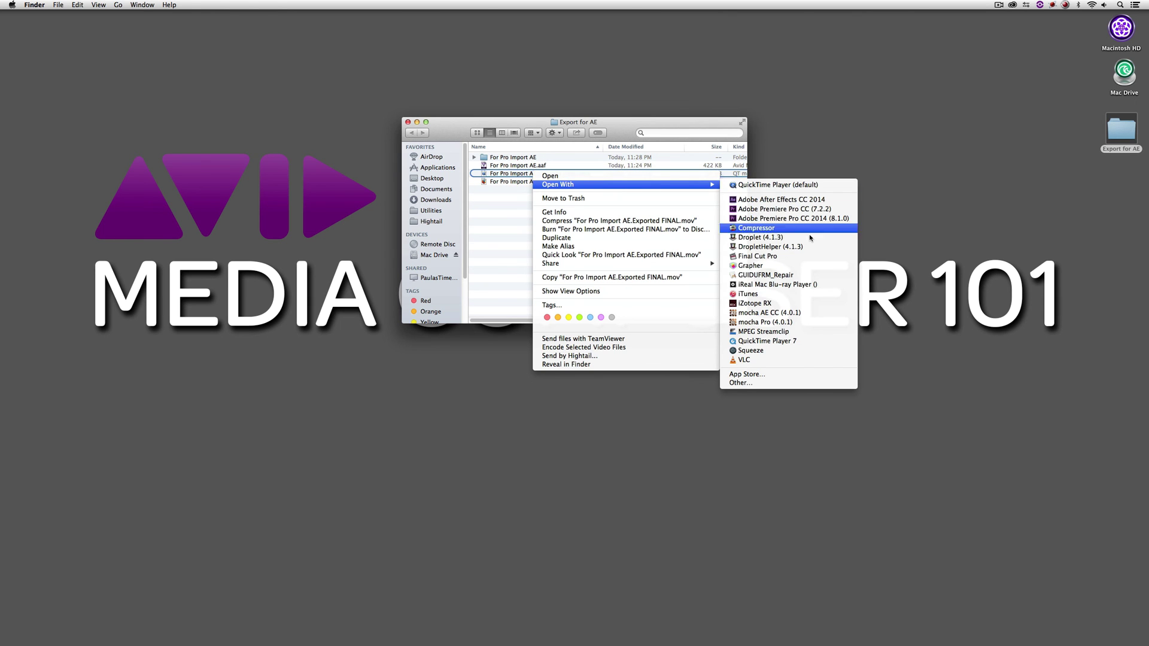
{"action": "left_click", "coordinate": [808, 341]}
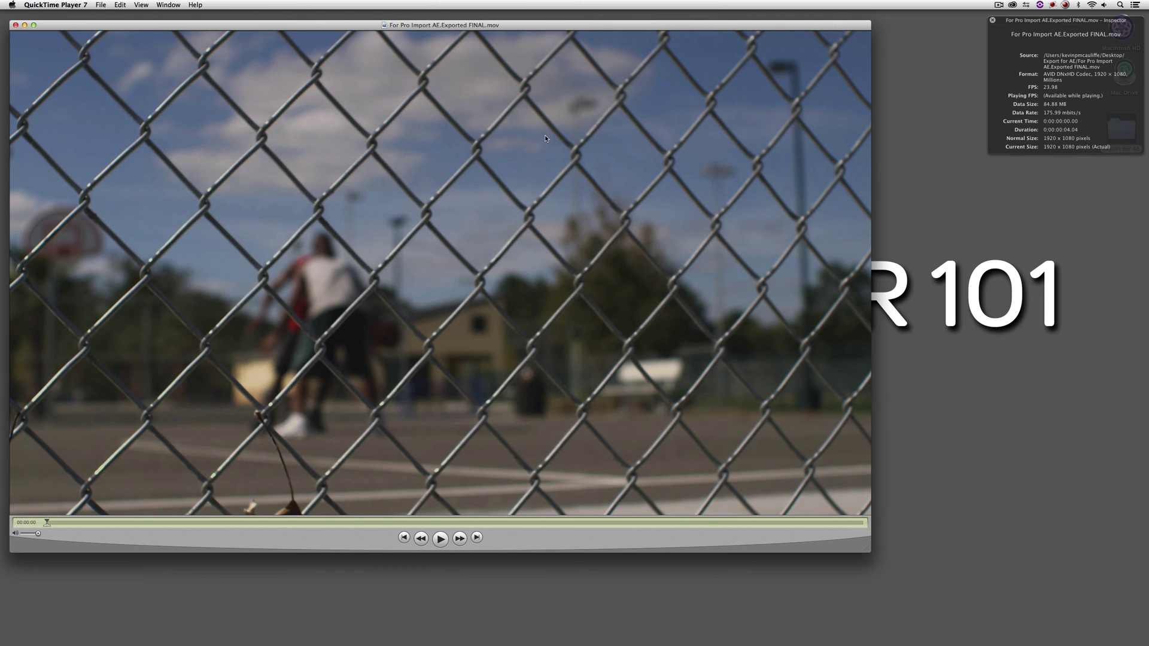
{"action": "left_click_drag", "start_coordinate": [1034, 22], "coordinate": [920, 49]}
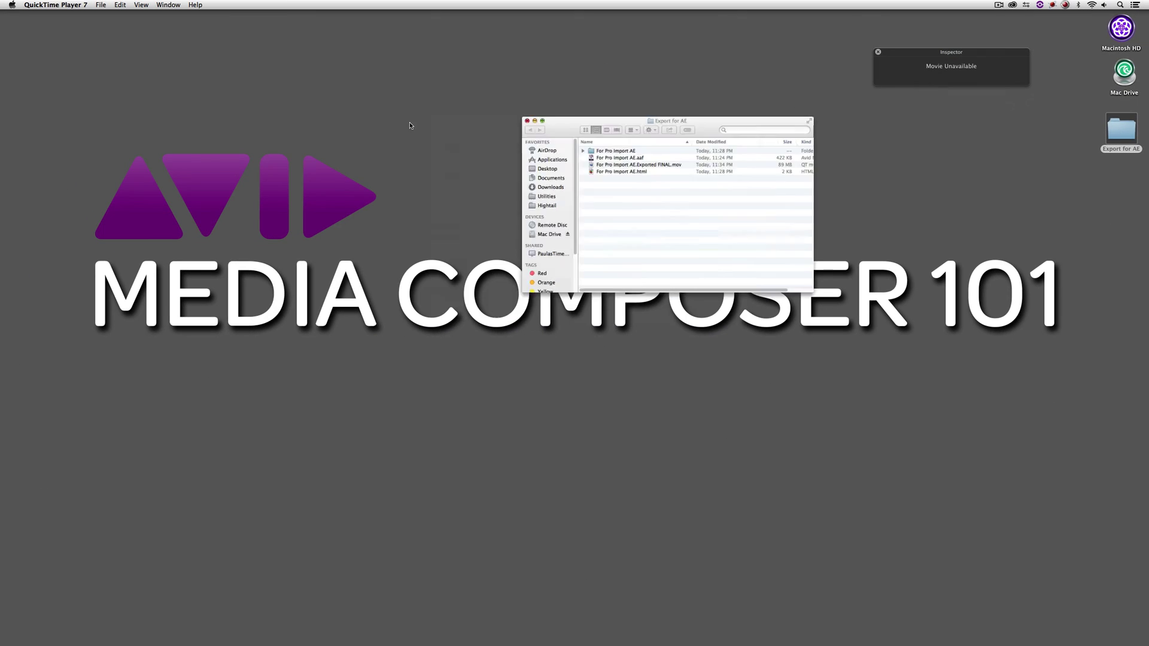
In Media Composer, start importing FINAL.mov into the Pro Import After Effects bin
{"action": "key", "text": "super+Tab"}
{"action": "key", "text": "super+Tab"}
{"action": "key", "text": "super+Tab"}
{"action": "key", "text": "super+Tab"}
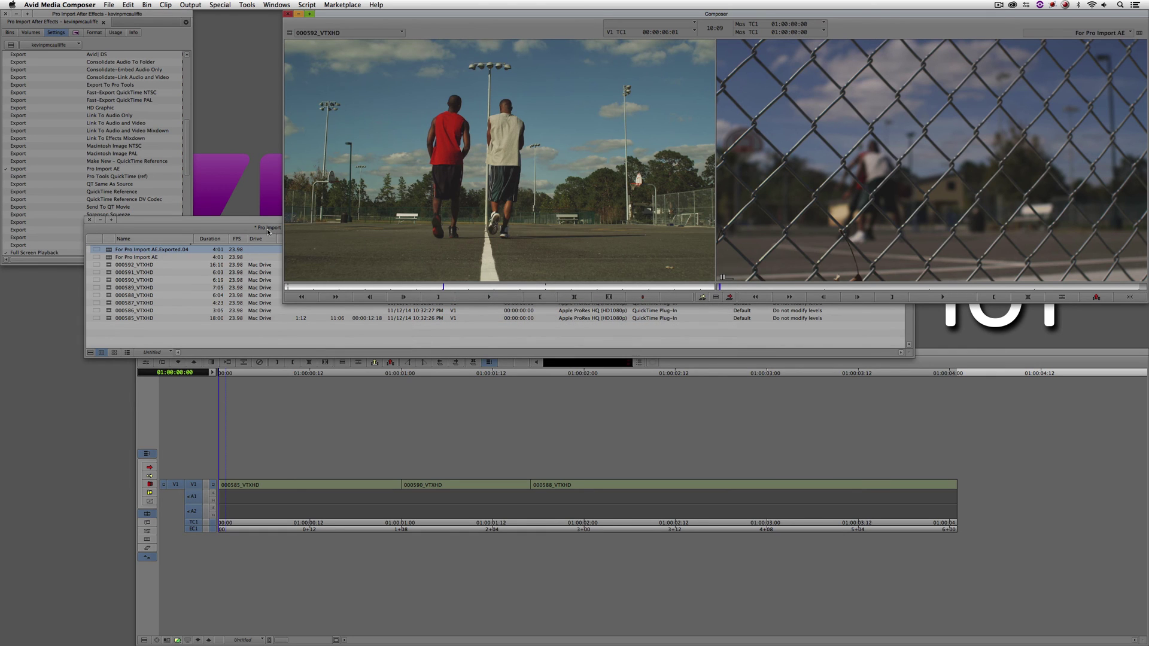
{"action": "left_click", "coordinate": [268, 232]}
{"action": "right_click", "coordinate": [162, 336]}
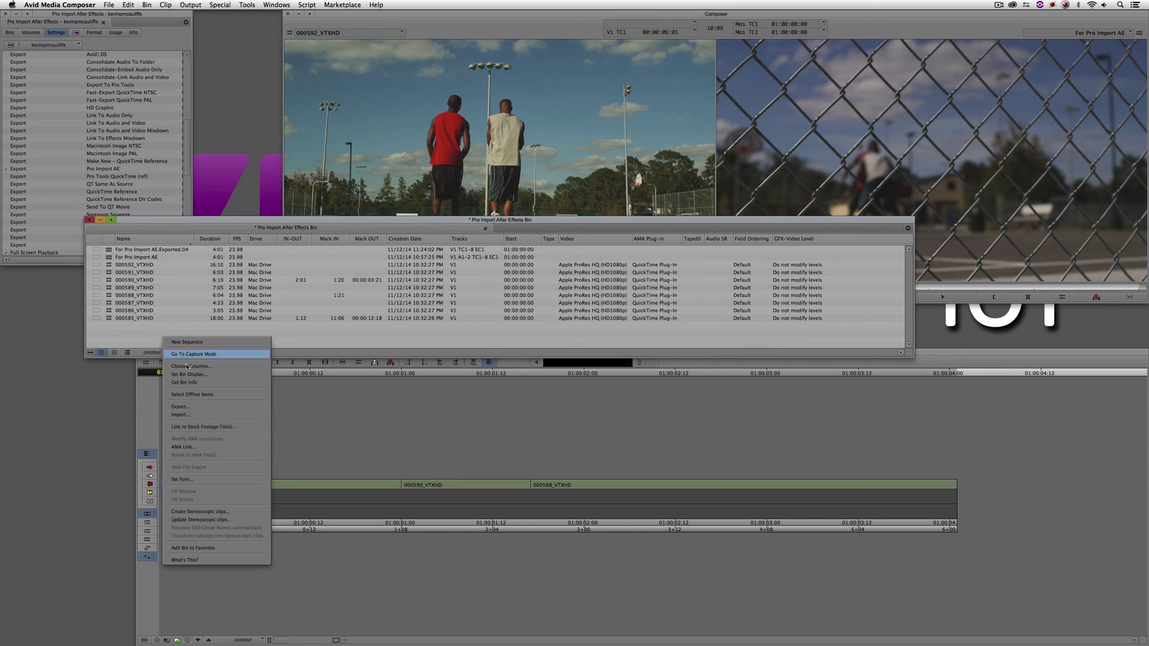
{"action": "left_click", "coordinate": [188, 414]}
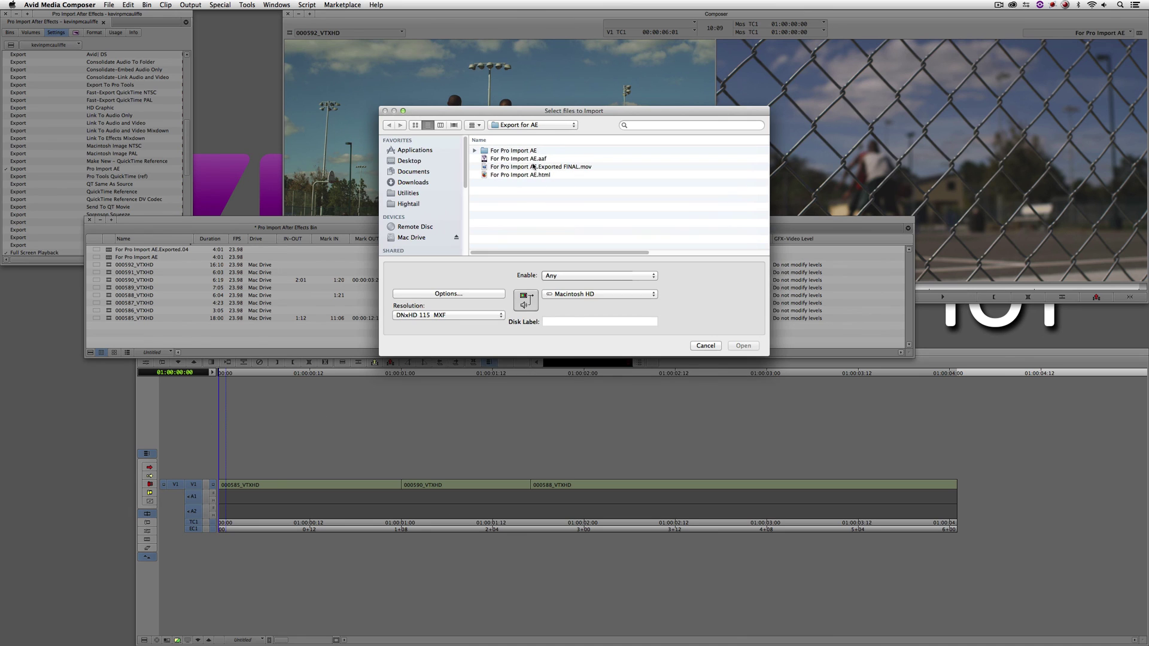
{"action": "left_click", "coordinate": [505, 167]}
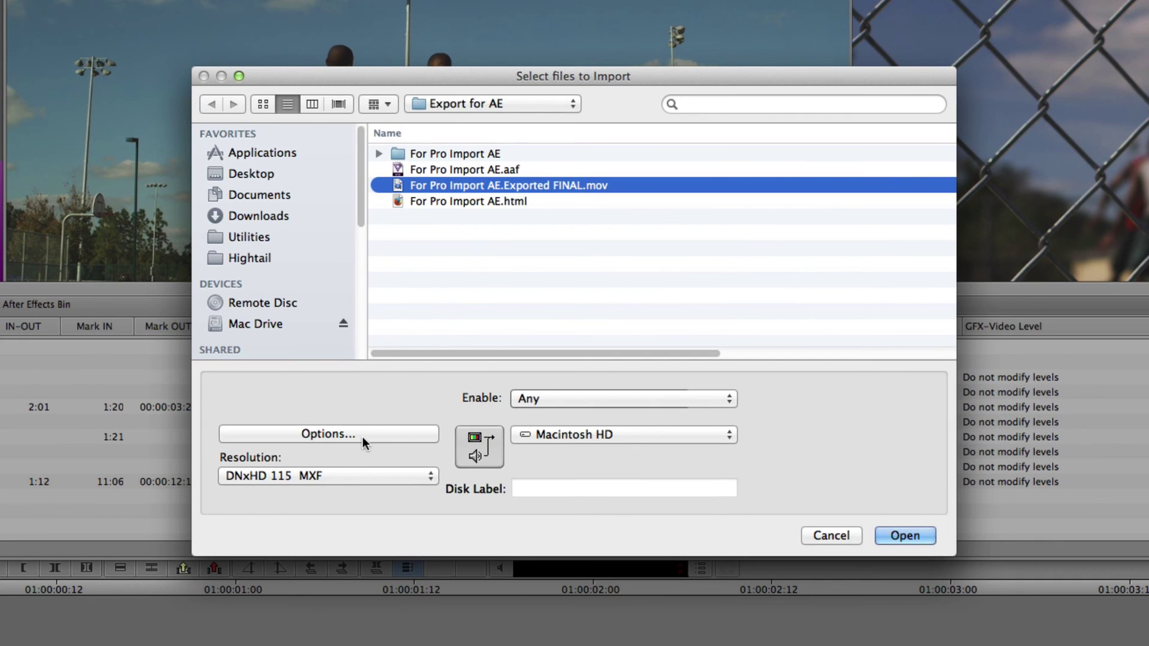
Set import levels to 601 SD or 709 HD, target Mac Drive, and start the import
{"action": "left_click", "coordinate": [322, 432]}
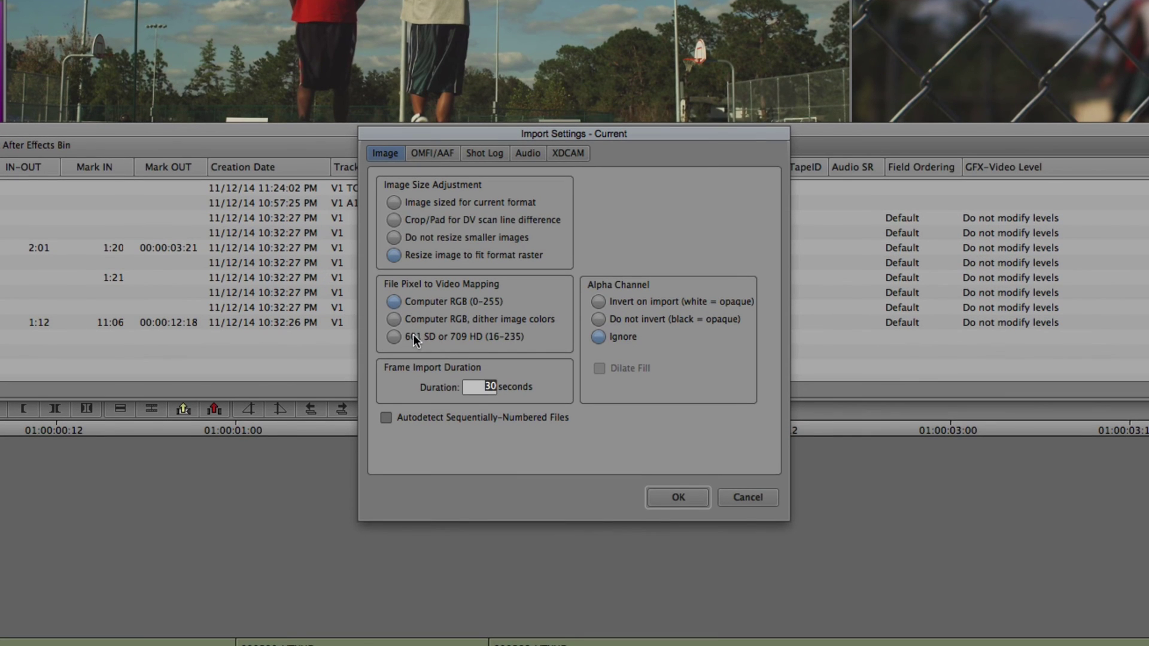
{"action": "left_click", "coordinate": [465, 336]}
{"action": "left_click", "coordinate": [664, 497]}
{"action": "left_click", "coordinate": [680, 434]}
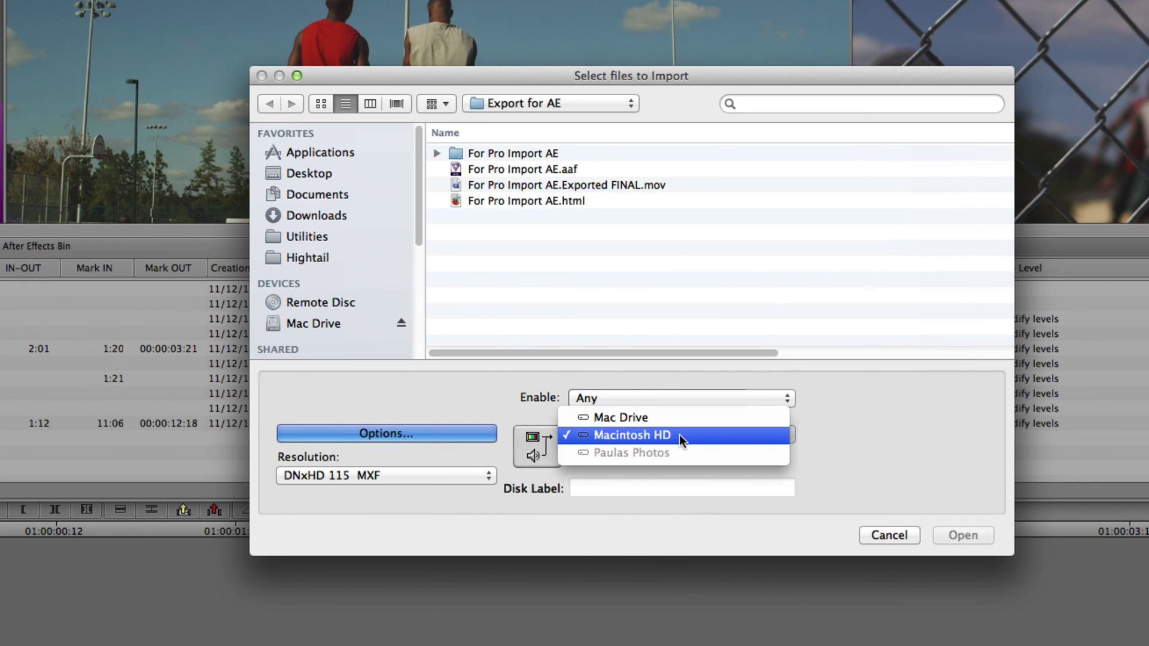
{"action": "left_click", "coordinate": [670, 418]}
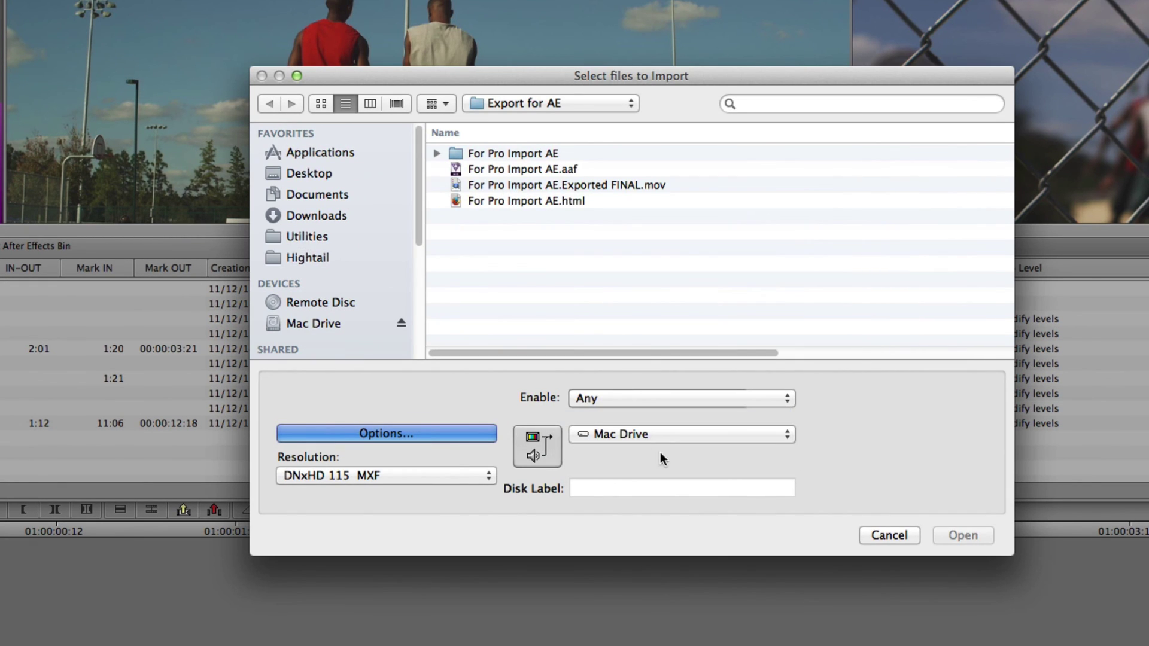
{"action": "left_click", "coordinate": [613, 187]}
{"action": "left_click", "coordinate": [965, 535]}
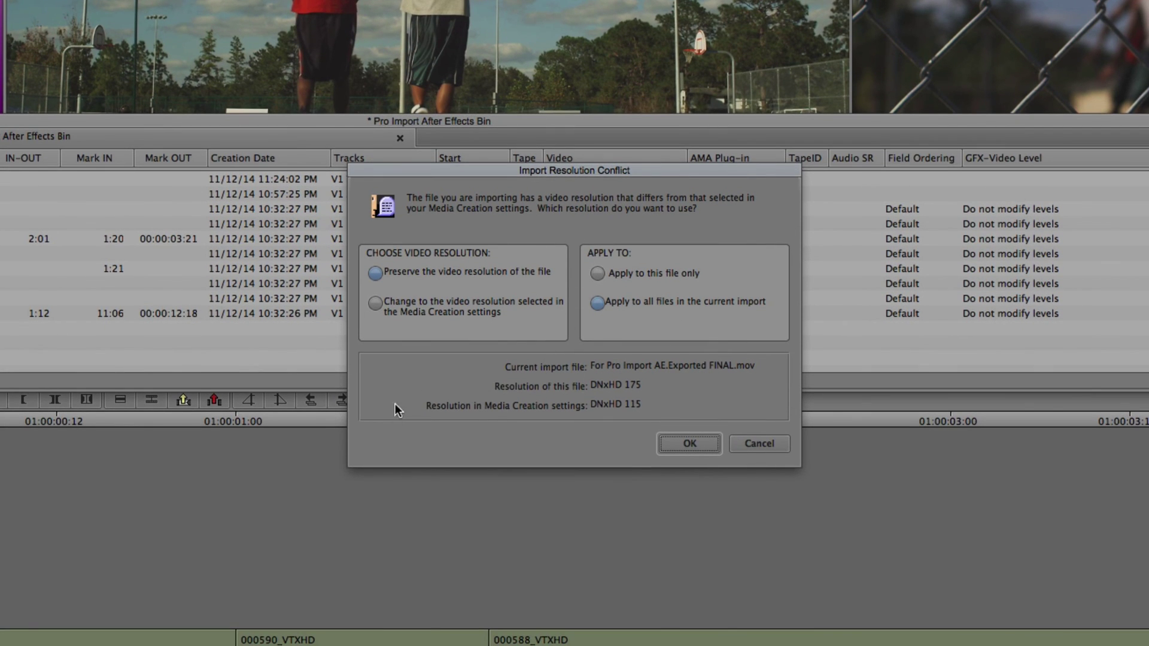
Cancel the conflict and check the Media Creation Import drive and resolution without changing them
{"action": "left_click", "coordinate": [758, 444]}
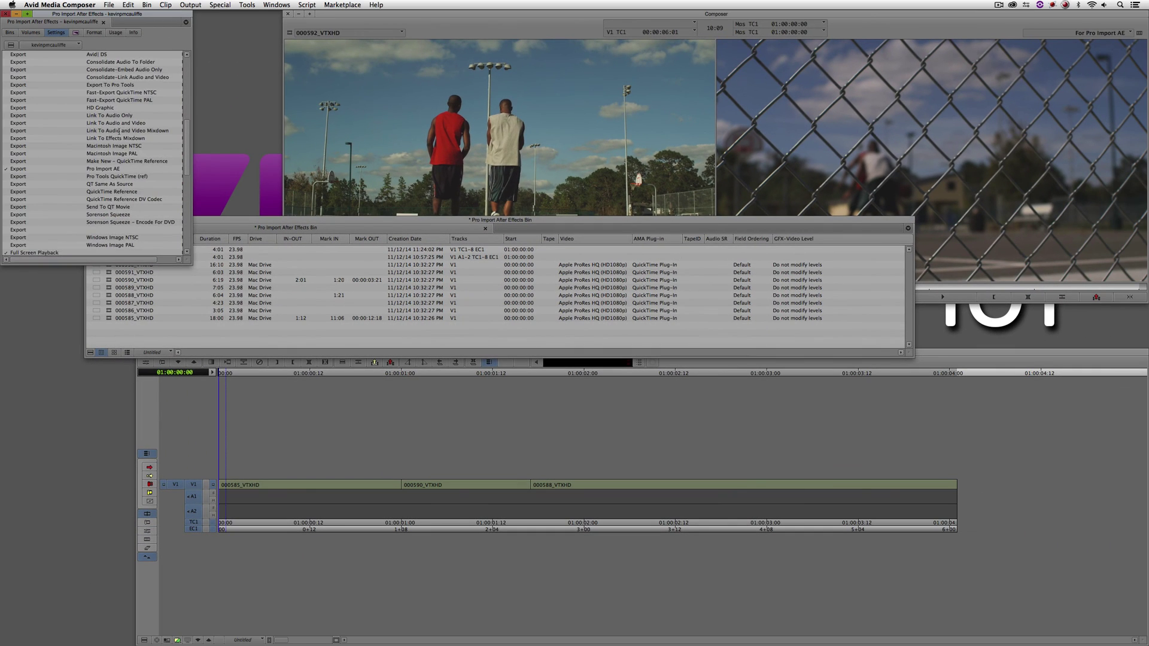
{"action": "scroll", "coordinate": [118, 131], "scroll_direction": "down", "scroll_amount": 3}
{"action": "scroll", "coordinate": [119, 132], "scroll_direction": "down", "scroll_amount": 2}
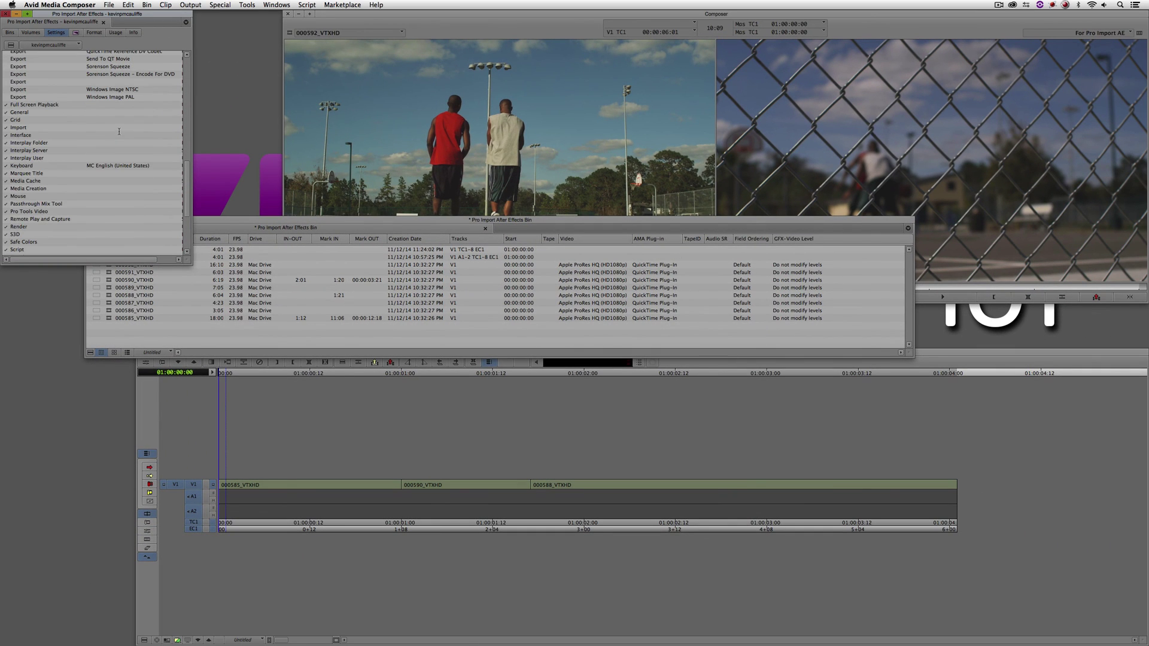
{"action": "double_click", "coordinate": [37, 189]}
{"action": "left_click", "coordinate": [503, 263]}
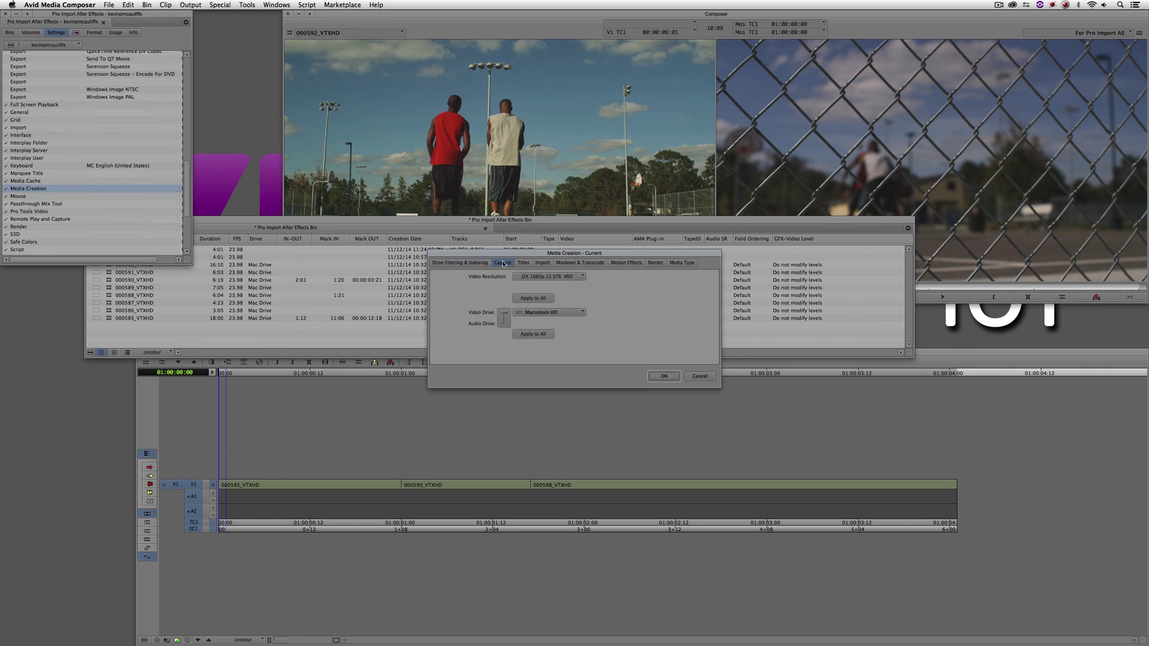
{"action": "left_click", "coordinate": [523, 263]}
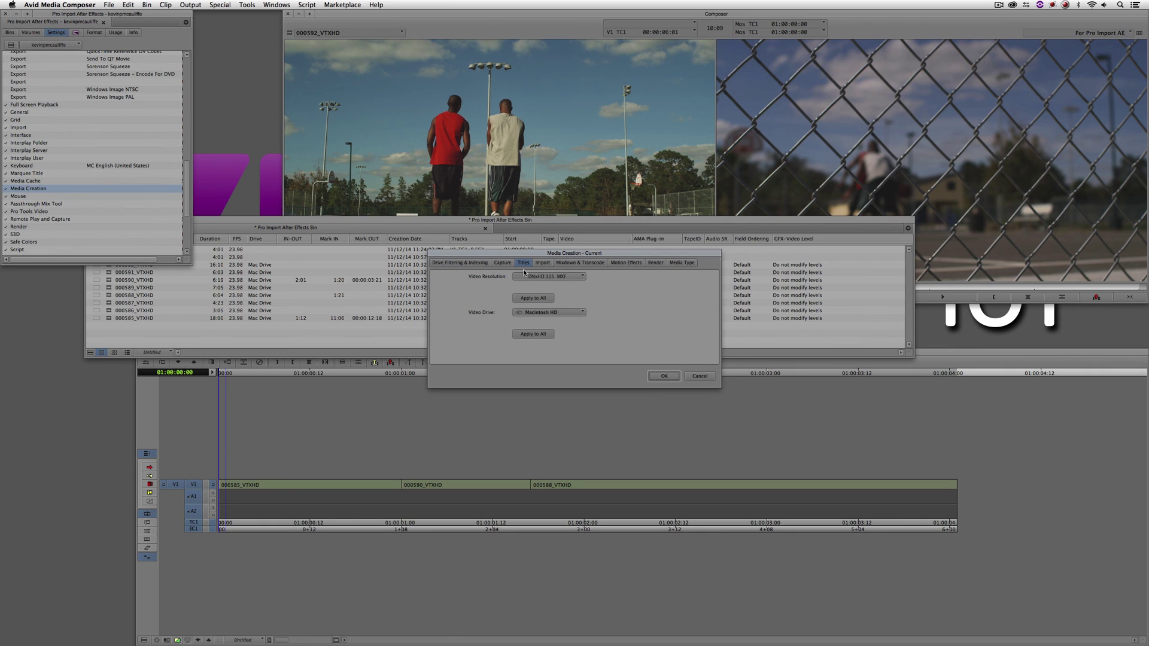
{"action": "left_click", "coordinate": [542, 263]}
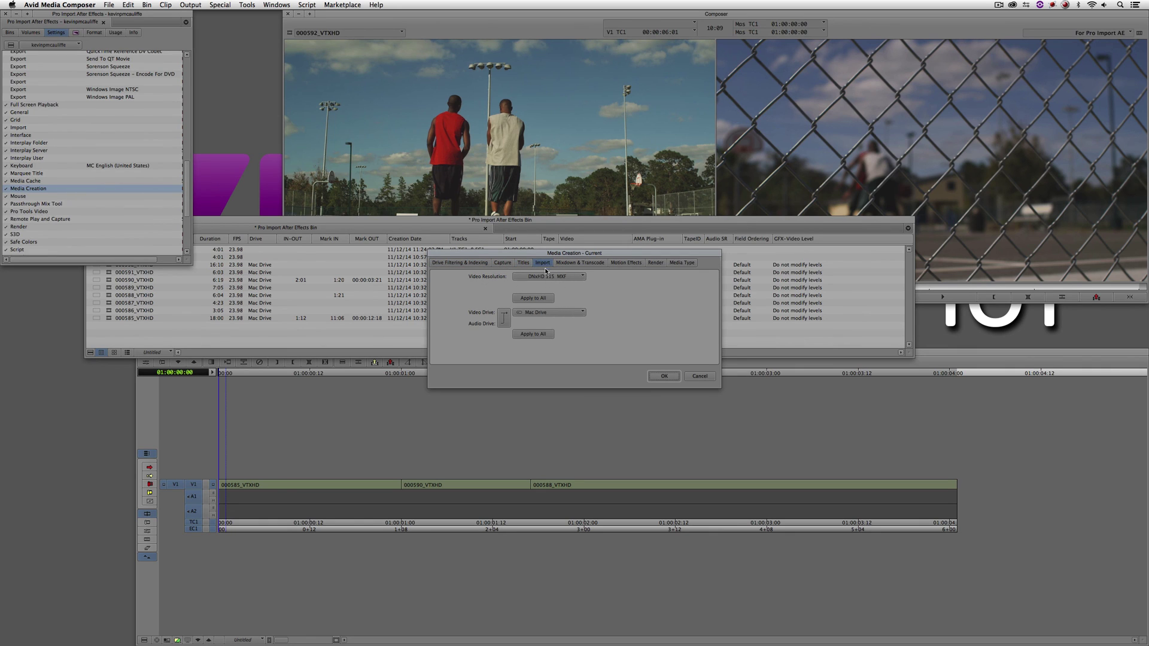
{"action": "left_click", "coordinate": [699, 376]}
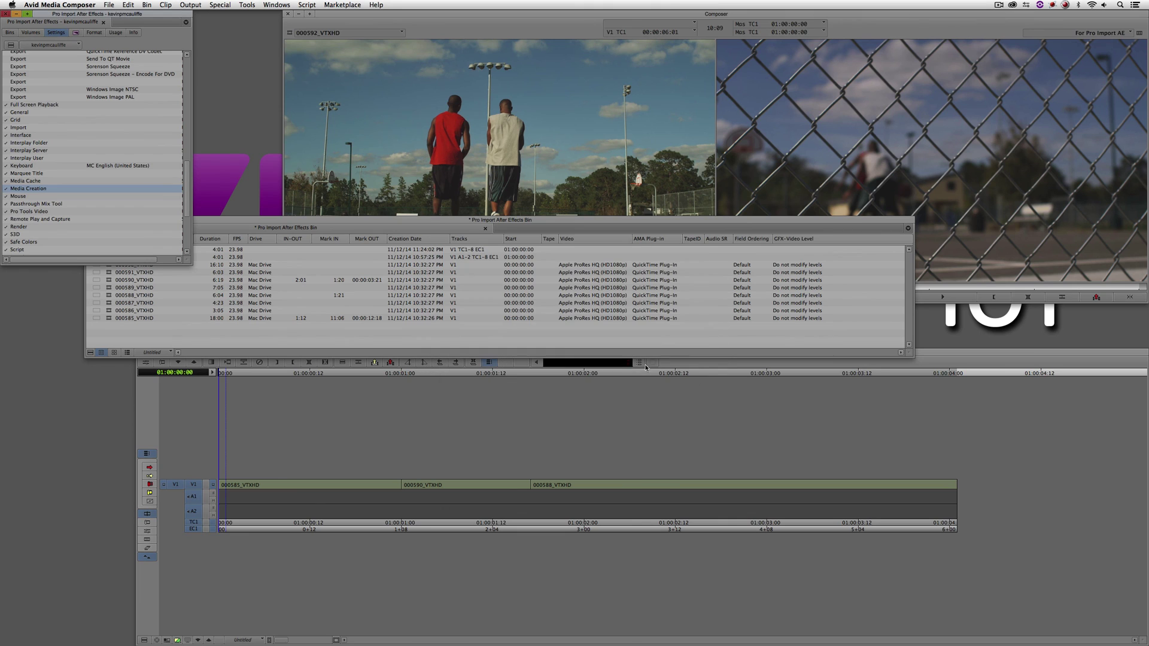
Import FINAL.mov into the bin again
{"action": "right_click", "coordinate": [290, 331]}
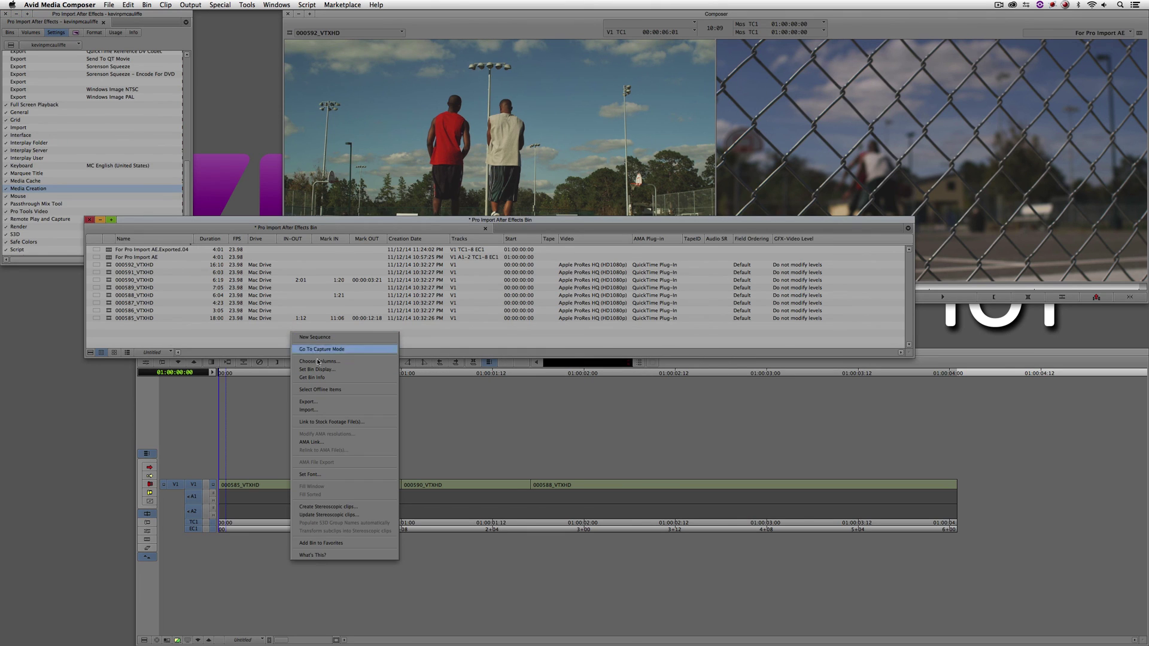
{"action": "left_click", "coordinate": [395, 404]}
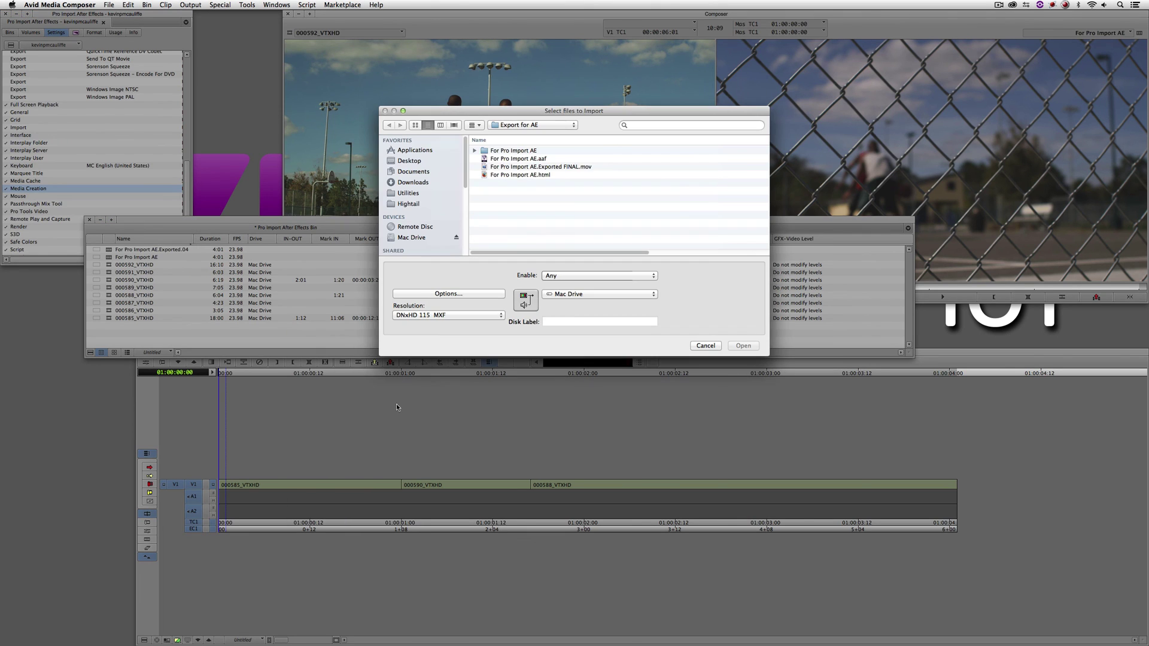
{"action": "left_click", "coordinate": [508, 167]}
{"action": "left_click", "coordinate": [743, 346]}
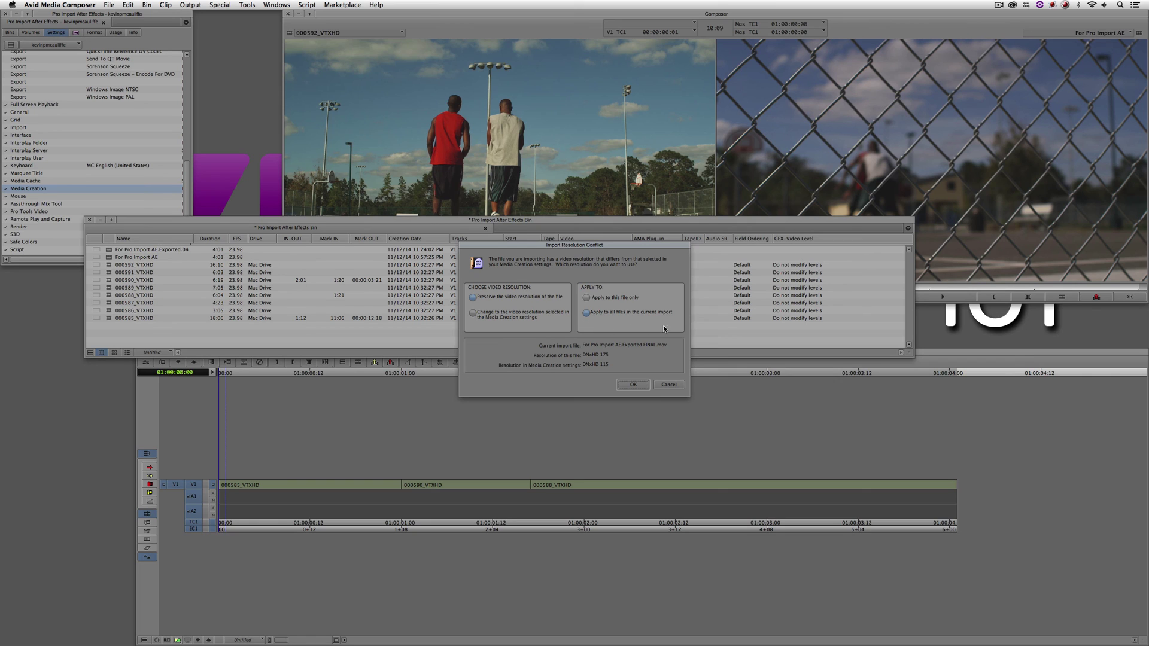
Import FINAL.mov preserving its DNxHD 175 resolution, then load the new clip and play it
{"action": "left_click", "coordinate": [632, 384]}
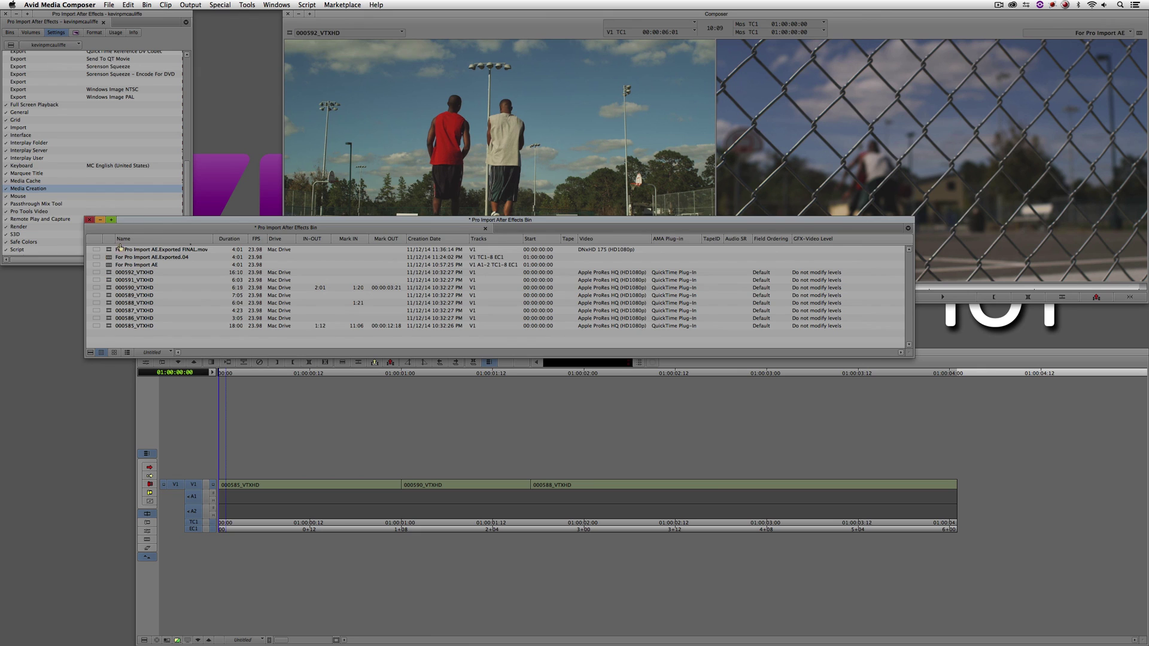
{"action": "left_click_drag", "start_coordinate": [167, 219], "coordinate": [209, 399]}
{"action": "left_click_drag", "start_coordinate": [156, 430], "coordinate": [455, 179]}
{"action": "left_click", "coordinate": [488, 297]}
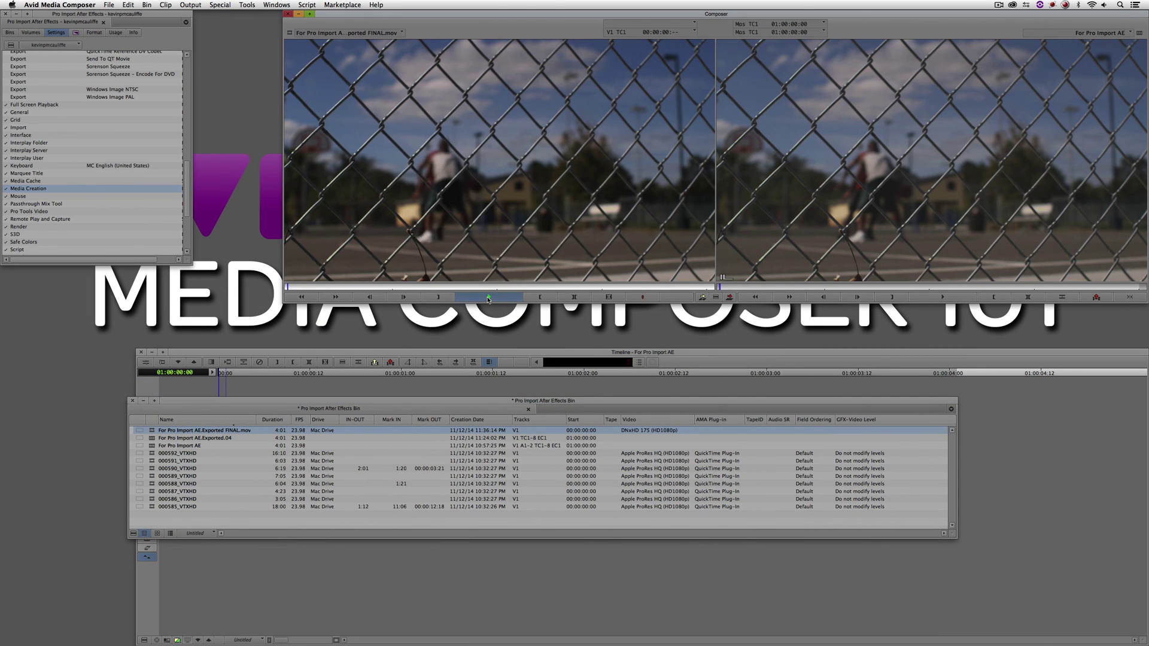